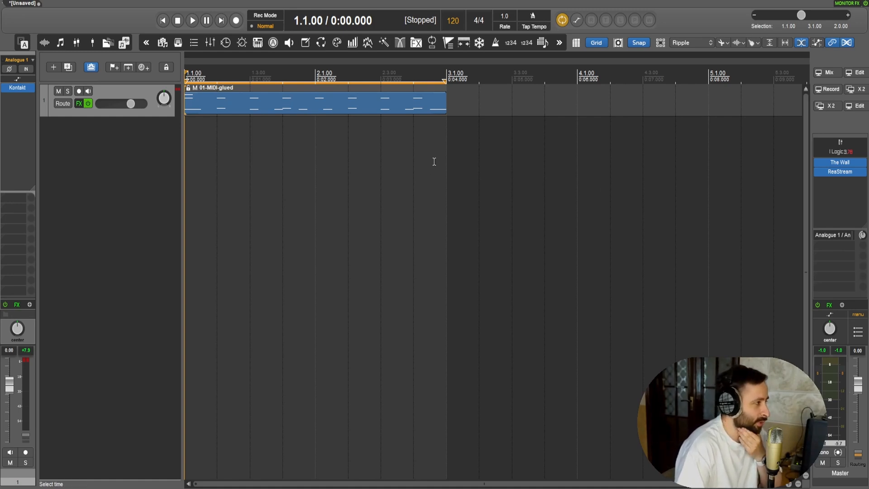
Open the track's Kontakt instrument and bring the full Fairview drum kit into view
key("F11")
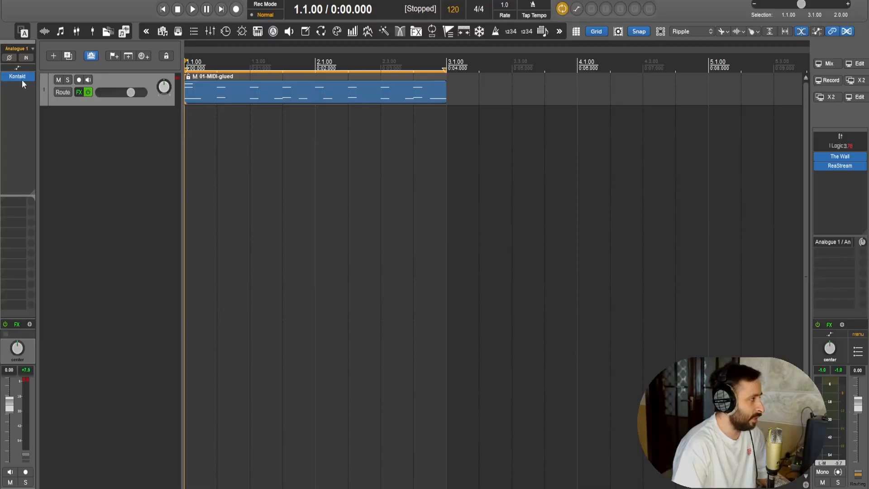
left_click(22, 79)
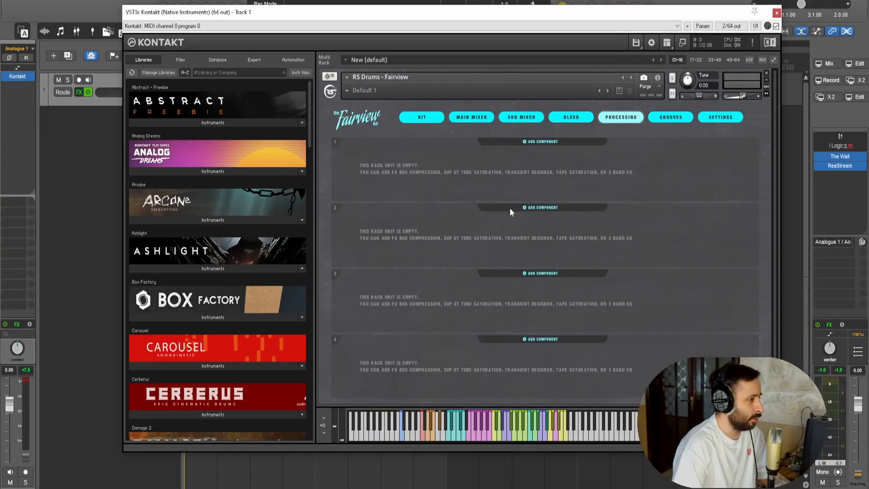
left_click(420, 119)
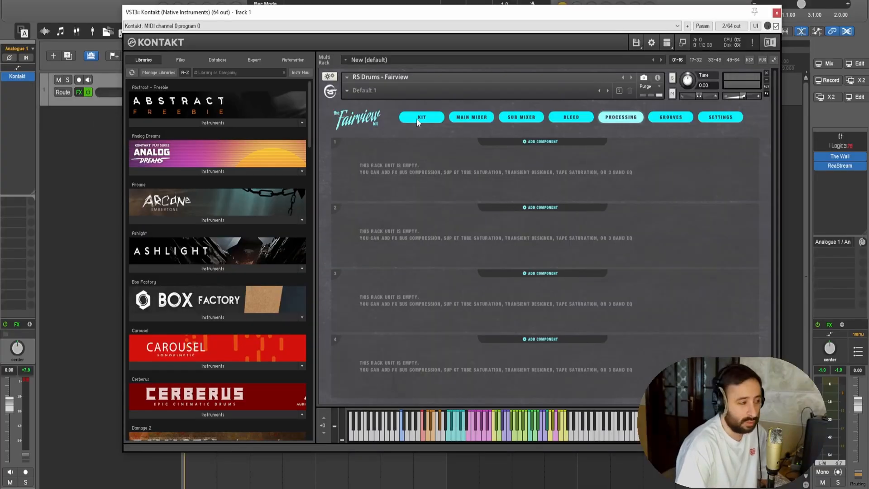
scroll(628, 183, "down", 1)
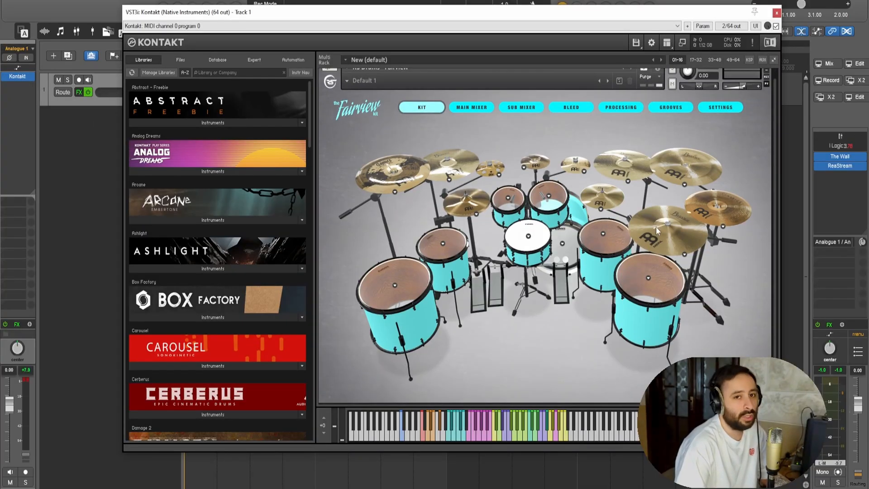
mouse_move(773, 150)
left_mouse_down()
mouse_move(776, 167)
mouse_move(778, 152)
left_mouse_up()
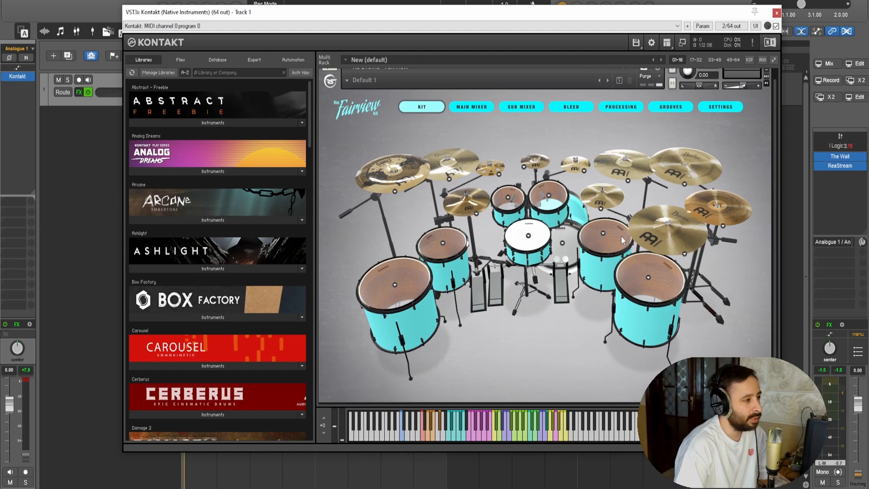
Audition the stack and right hi-hat, and examine the models offered for the left crash and the three small effect cymbals
left_click(722, 202)
left_click(604, 196)
left_click(450, 181)
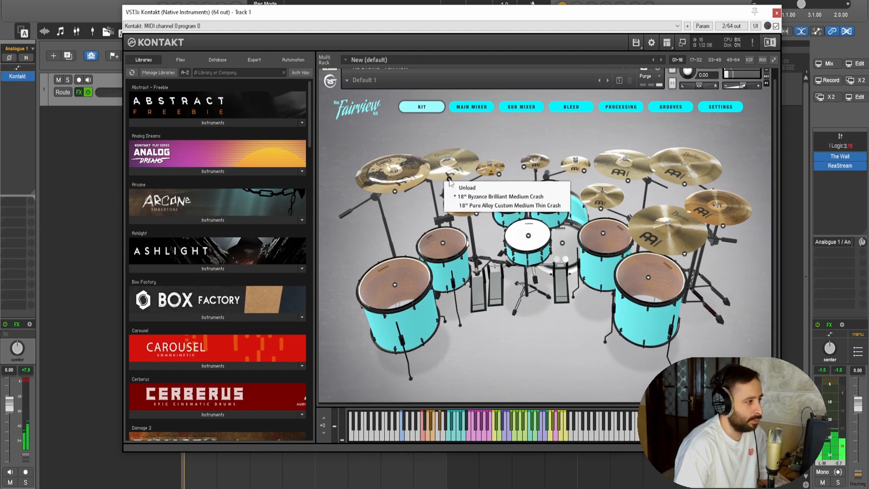
left_click(499, 175)
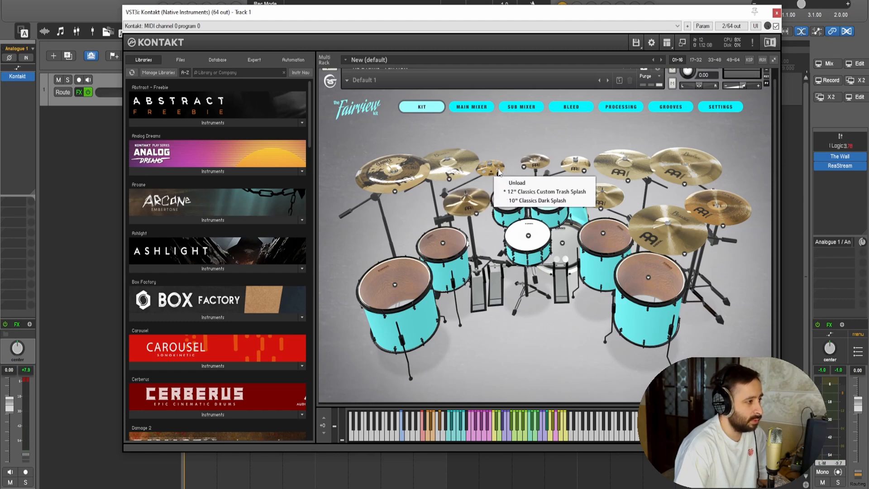
left_click(524, 167)
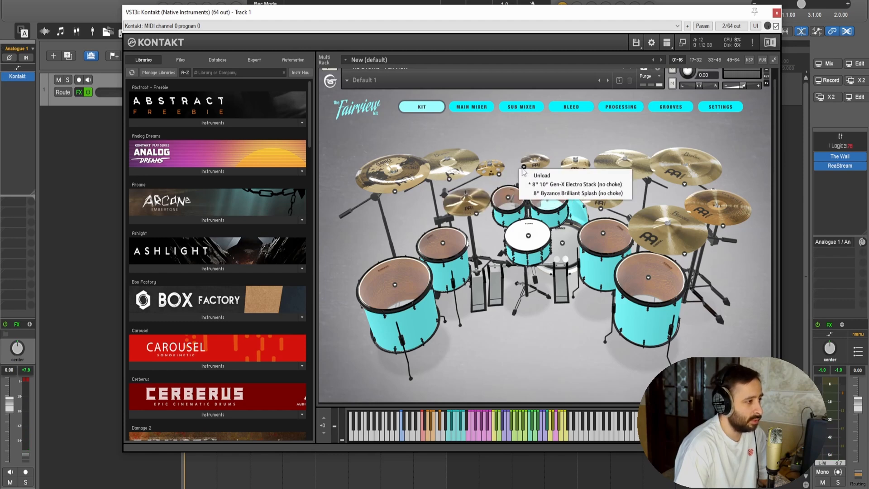
left_click(581, 160)
left_click(584, 170)
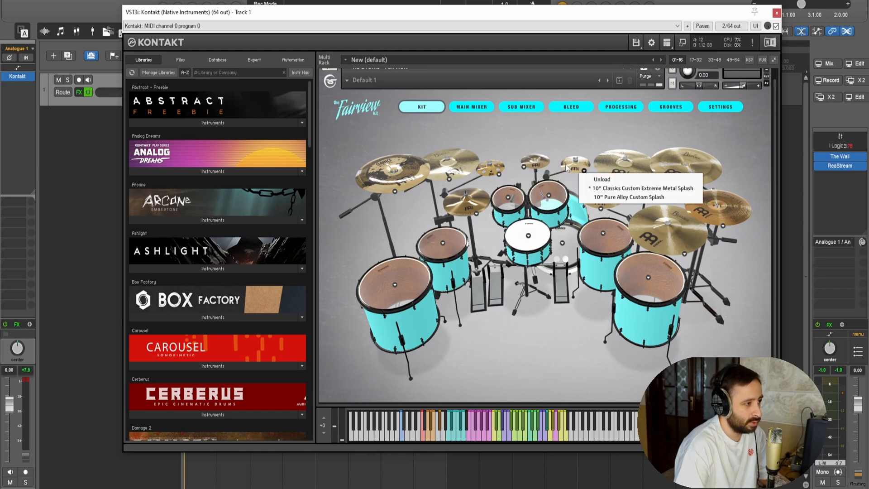
Examine the models offered for the right crash and right china, and audition the ride cymbal
left_click(612, 169)
left_click(628, 181)
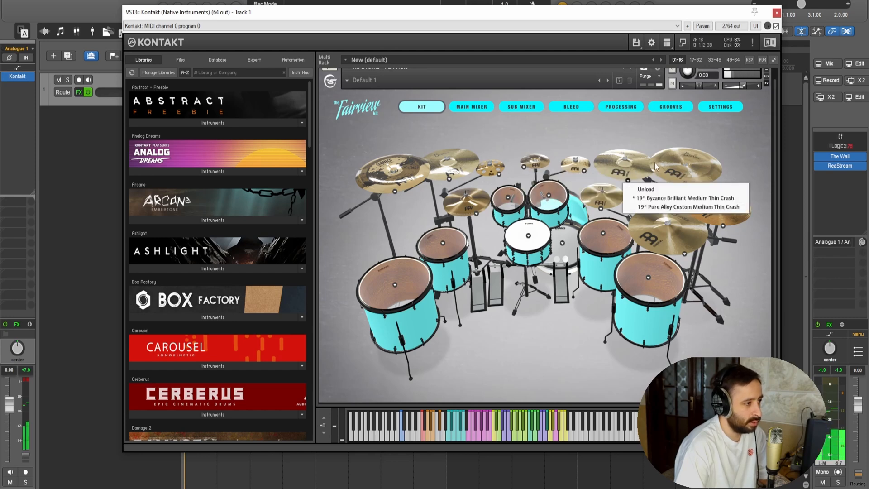
left_click(670, 177)
left_click(684, 184)
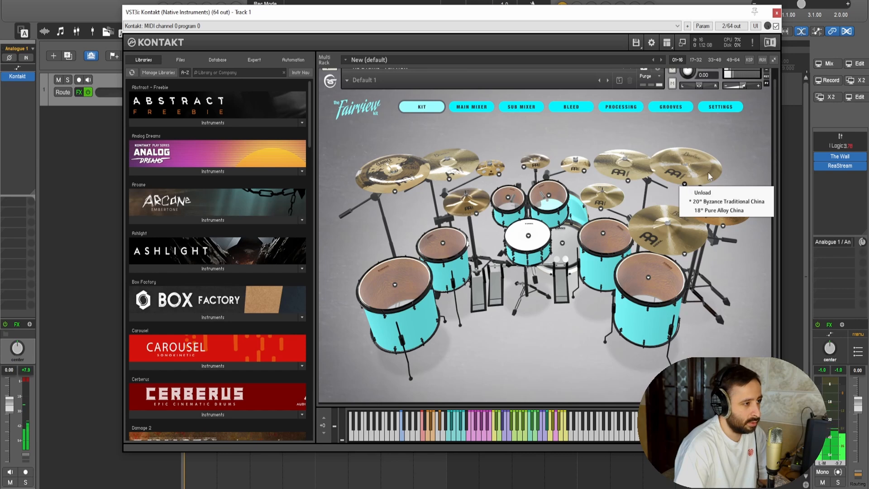
left_click(678, 227)
left_click(684, 253)
left_click(697, 245)
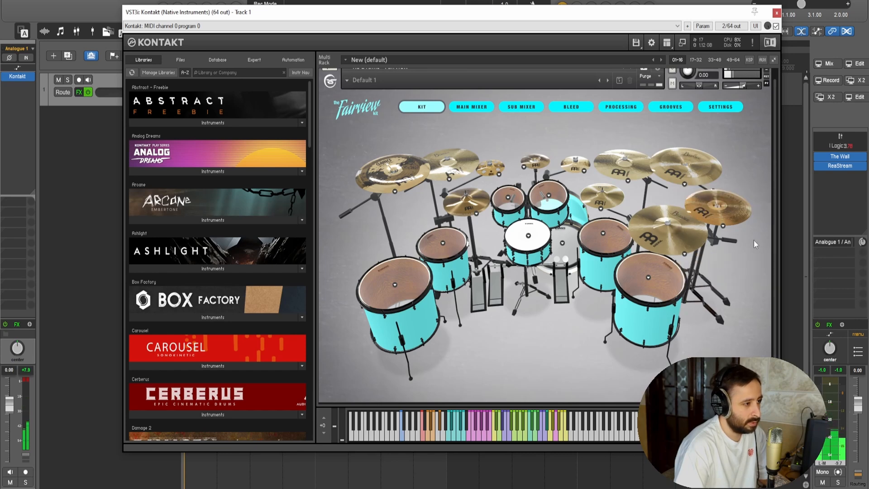
Check the models offered for the left china and choose 18" Classics Super Stack Loose for the stack cymbal
left_click(395, 192)
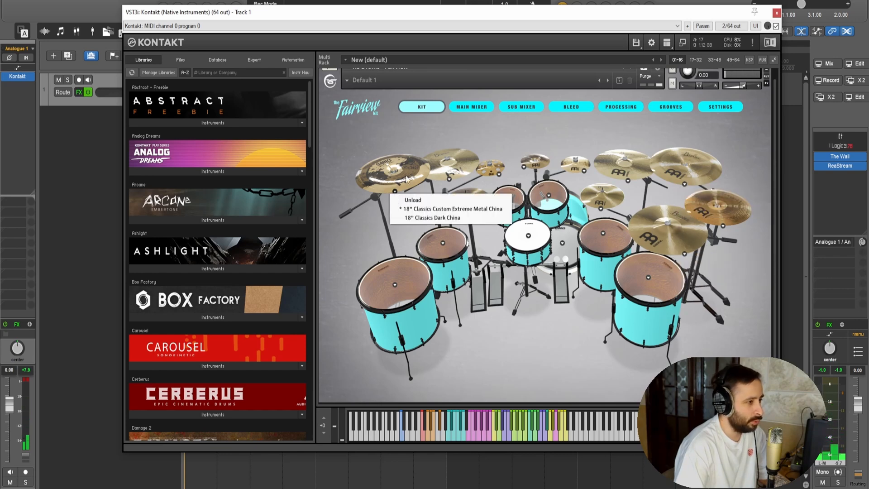
left_click(404, 182)
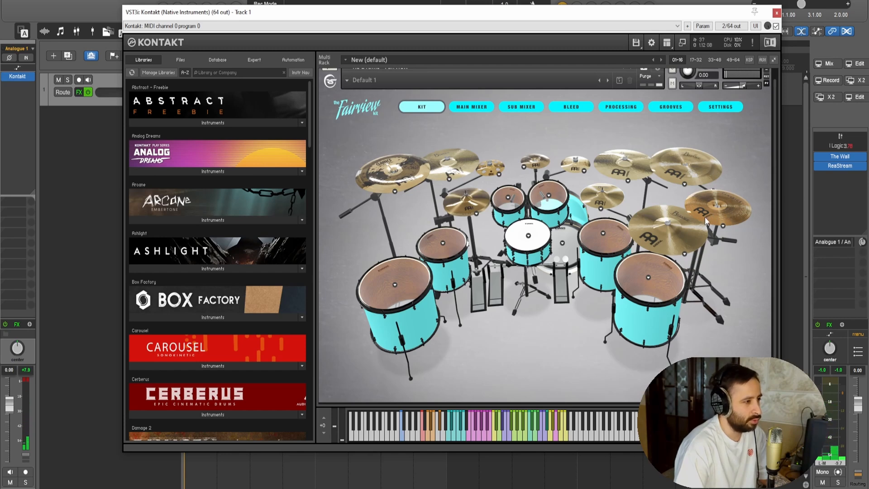
left_click(723, 225)
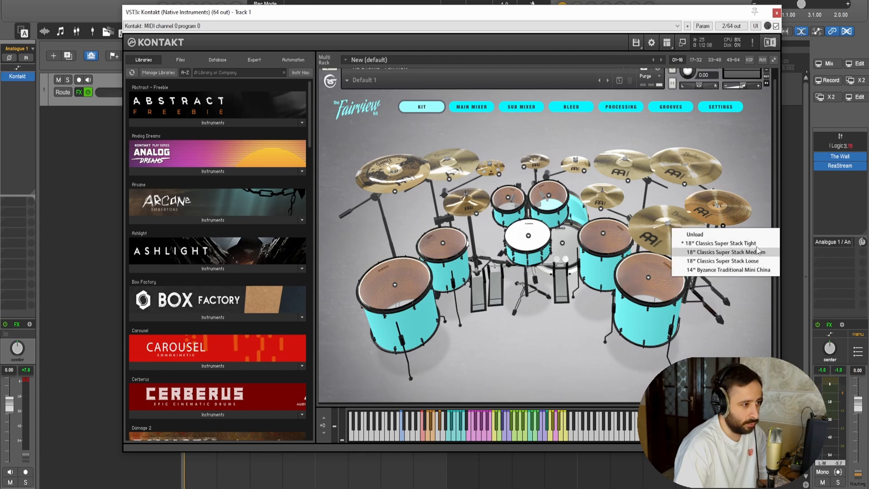
left_click(742, 261)
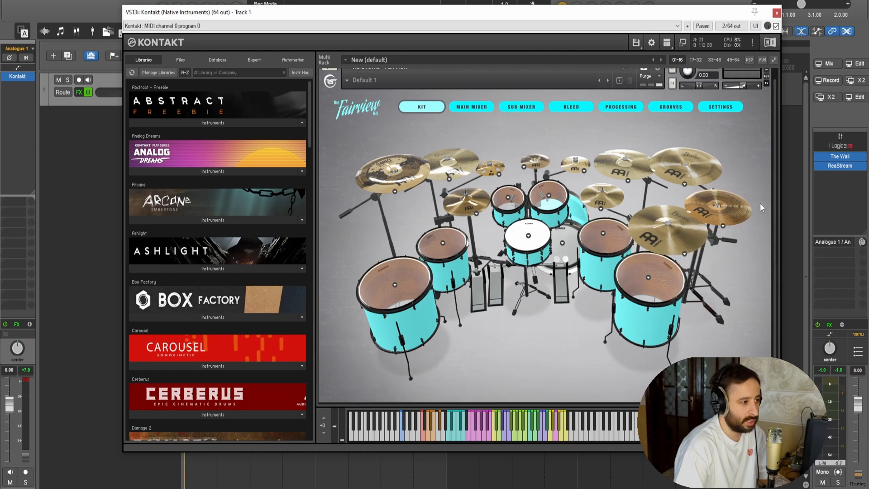
Examine the models offered for the snare and the two rack toms, and audition the second rack tom
left_click(528, 235)
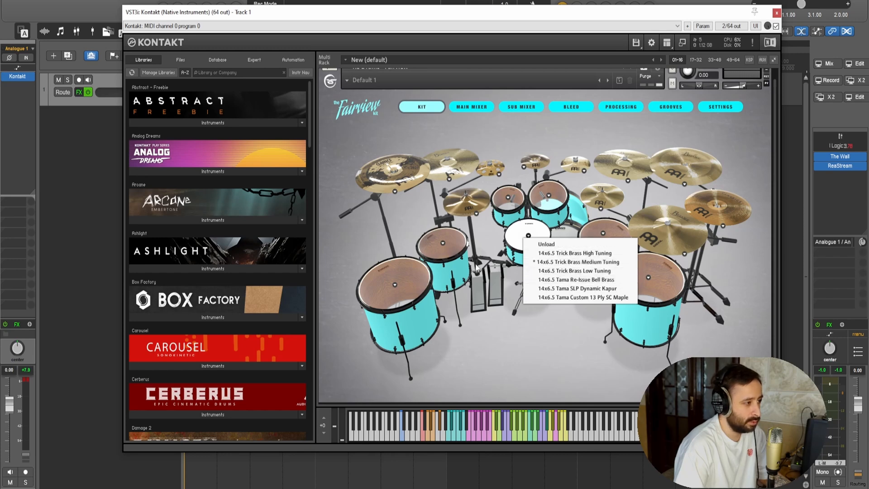
left_click(498, 273)
left_click(509, 200)
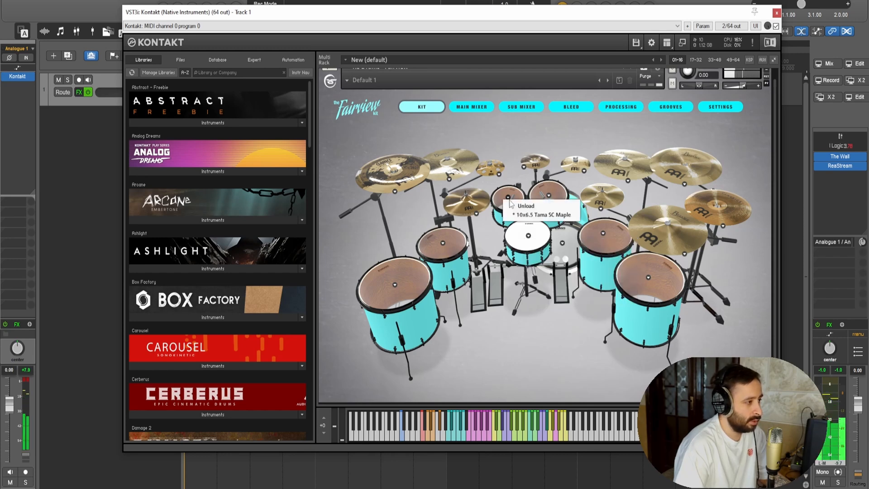
left_click(548, 194)
left_click(549, 196)
left_click(551, 187)
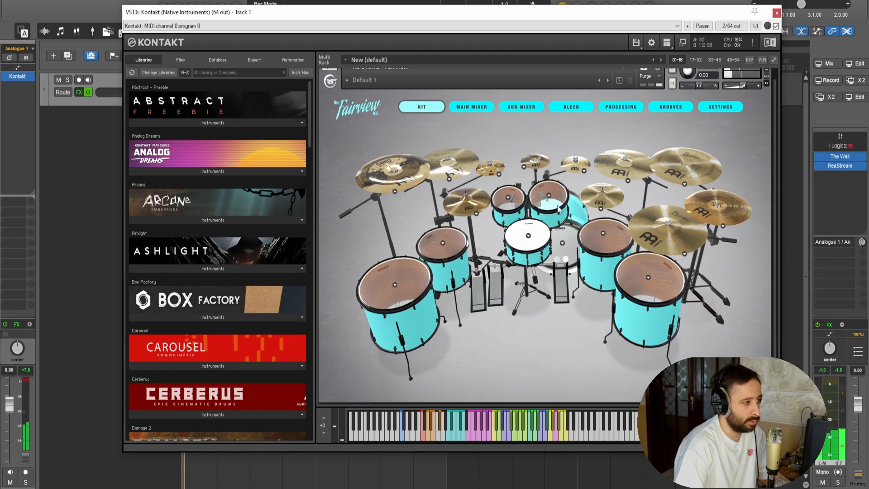
Audition the floor toms on both sides of the kit, followed by both rack toms
left_click(604, 234)
left_click(603, 233)
left_click(615, 228)
left_click(633, 282)
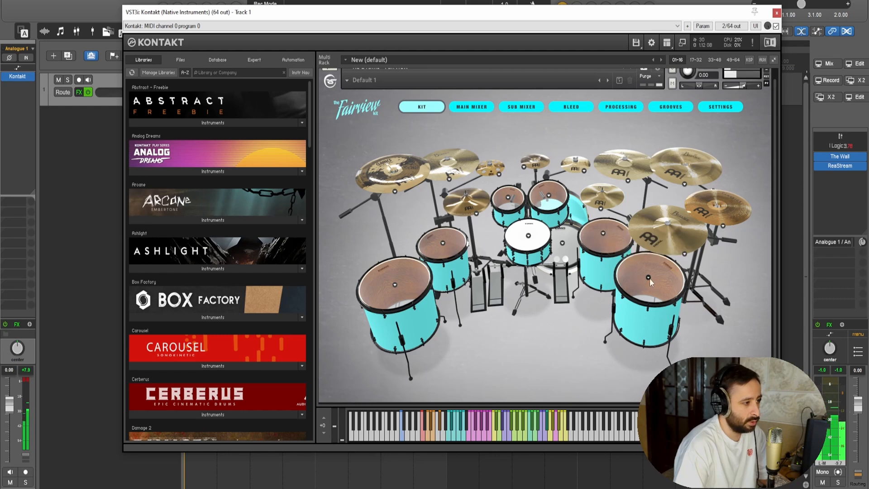
left_click(403, 274)
left_click(460, 246)
left_click(608, 243)
left_click(552, 211)
left_click(512, 205)
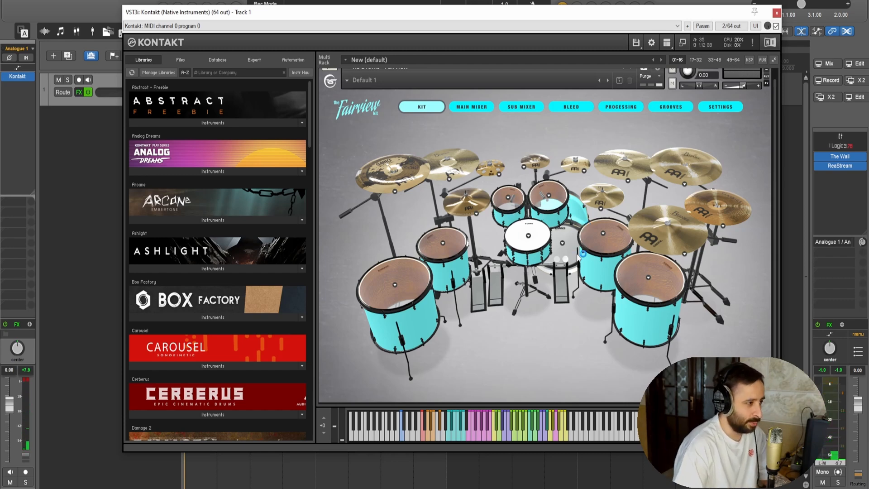
Check the models offered for the kick drum and audition the hi-hats, small effect cymbals and ride
left_click(562, 244)
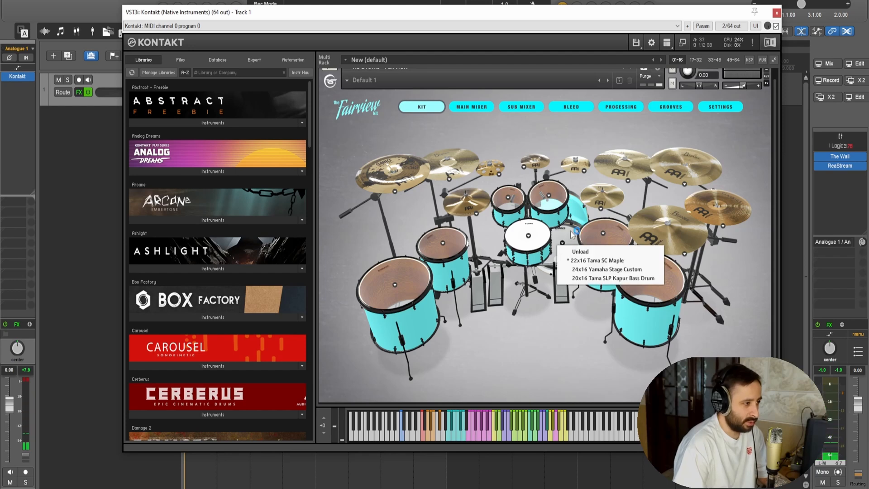
left_click(572, 234)
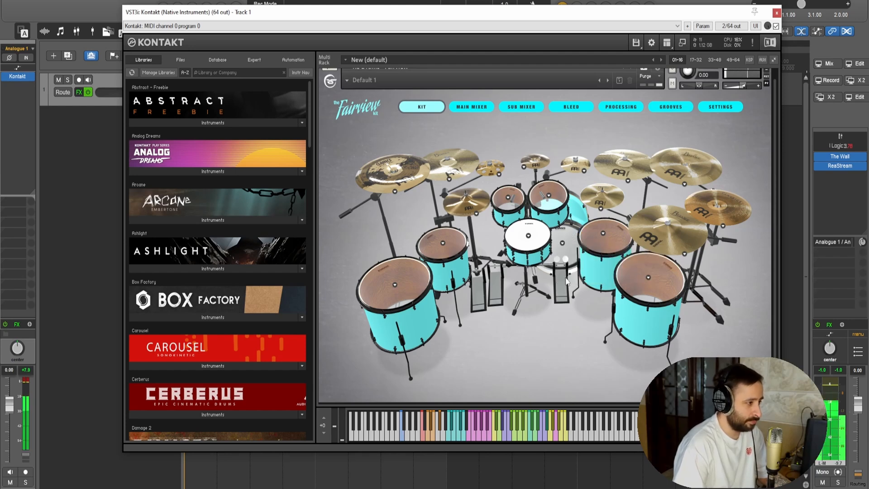
left_click(479, 206)
left_click(479, 206)
left_click(538, 162)
left_click(492, 171)
left_click(577, 165)
left_click(603, 196)
left_click(660, 244)
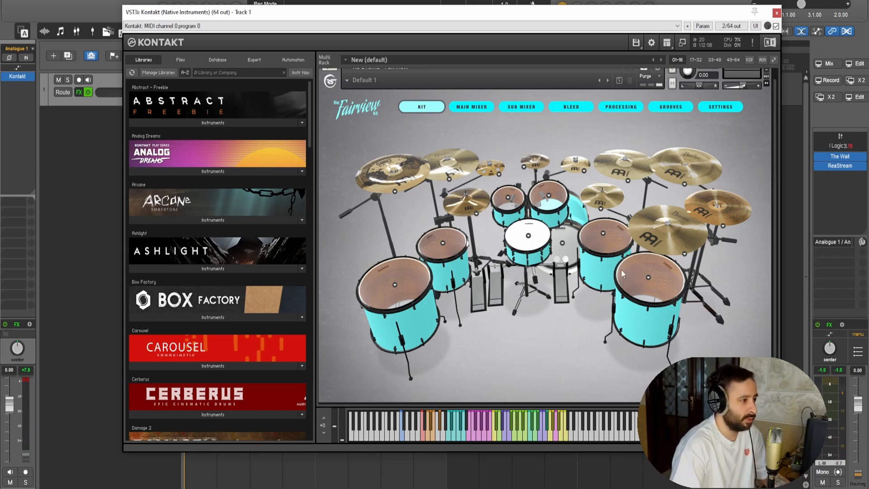
Examine the Fairview kit's main mixer, sub mixer, bleed and processing pages
left_click(477, 110)
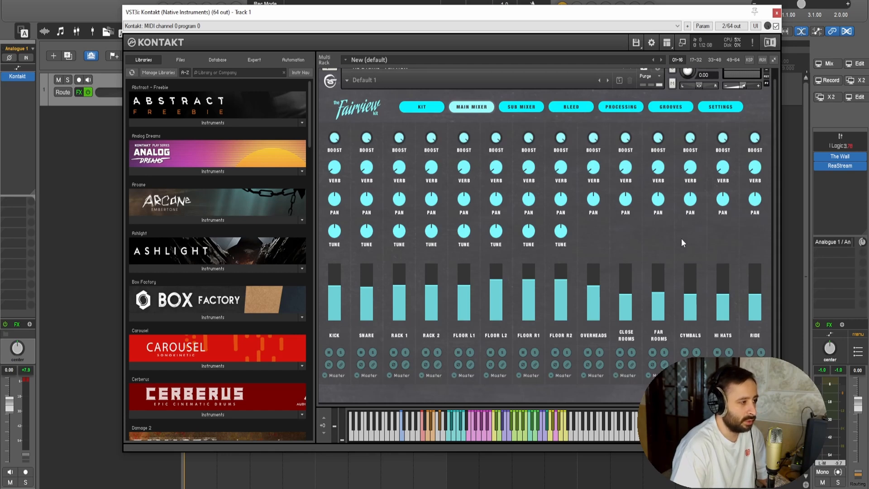
scroll(681, 238, "up", 2)
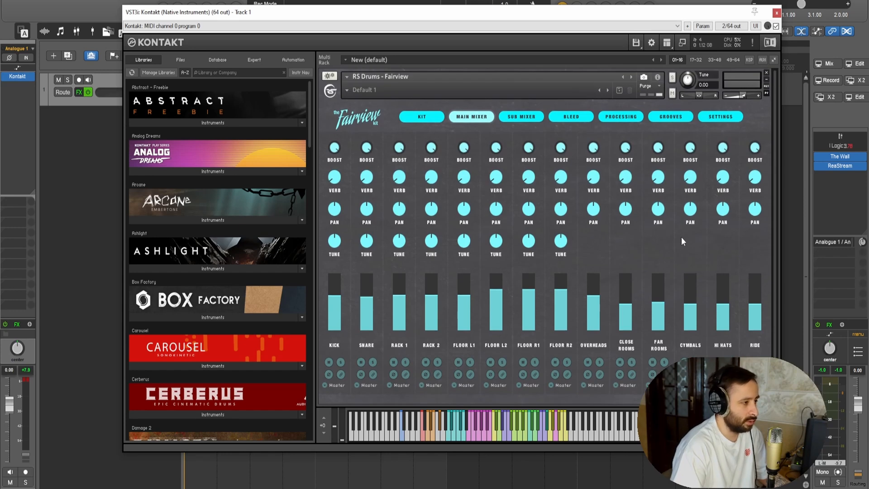
left_click_drag(287, 14, 336, 16)
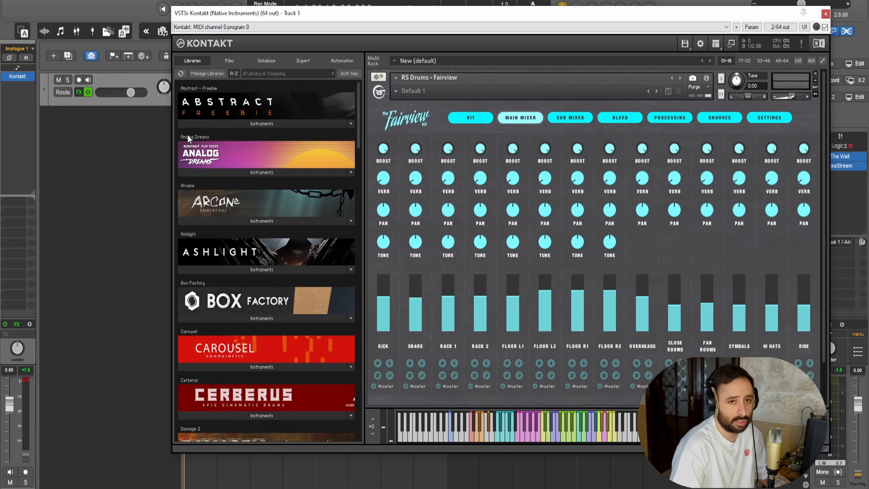
left_click(564, 120)
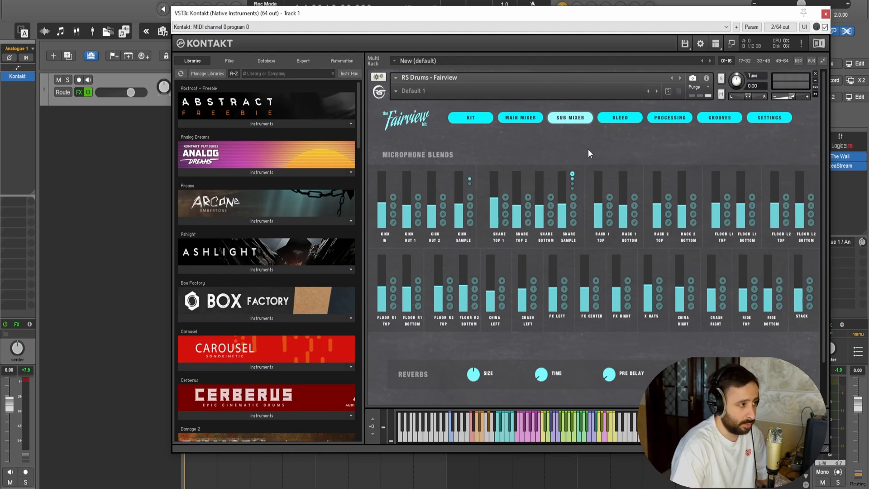
left_click(623, 121)
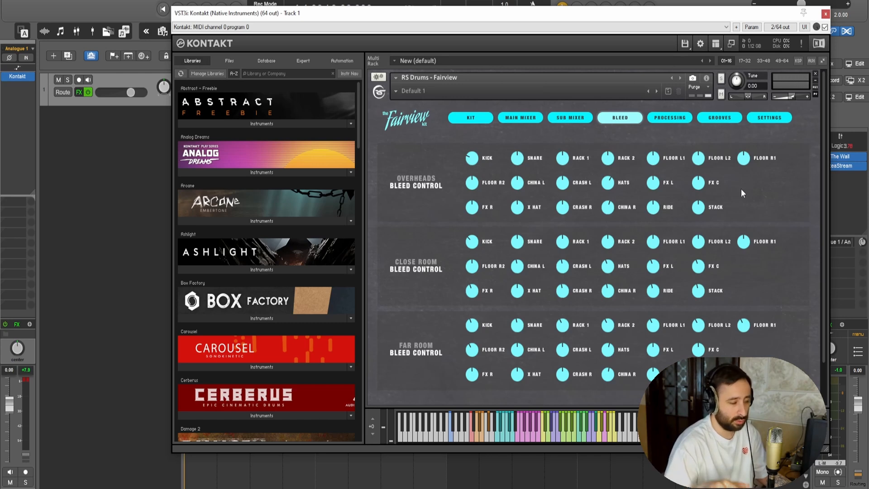
left_click(670, 118)
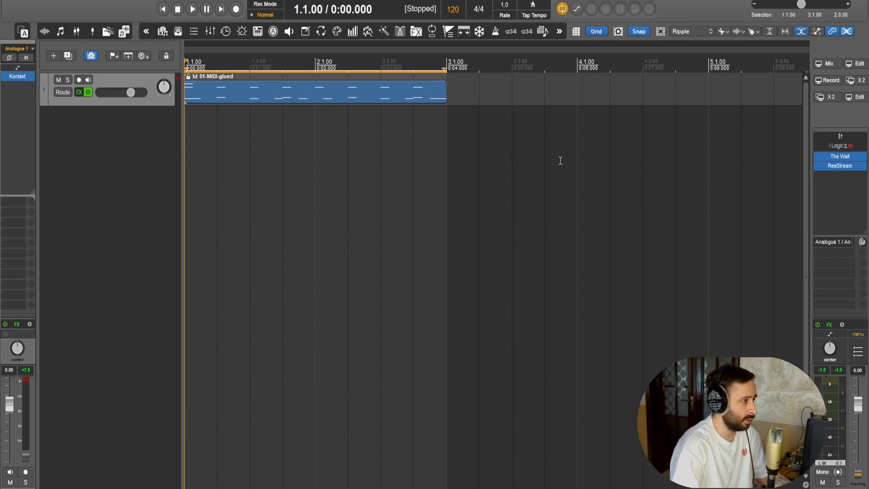
Play the MIDI drum loop, reopen the Kontakt instrument during playback, and stop the loop
key("space")
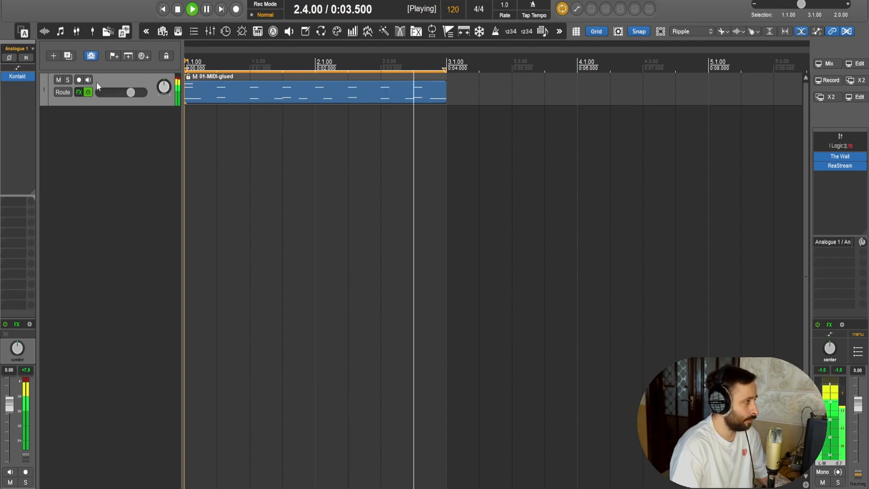
left_click(17, 76)
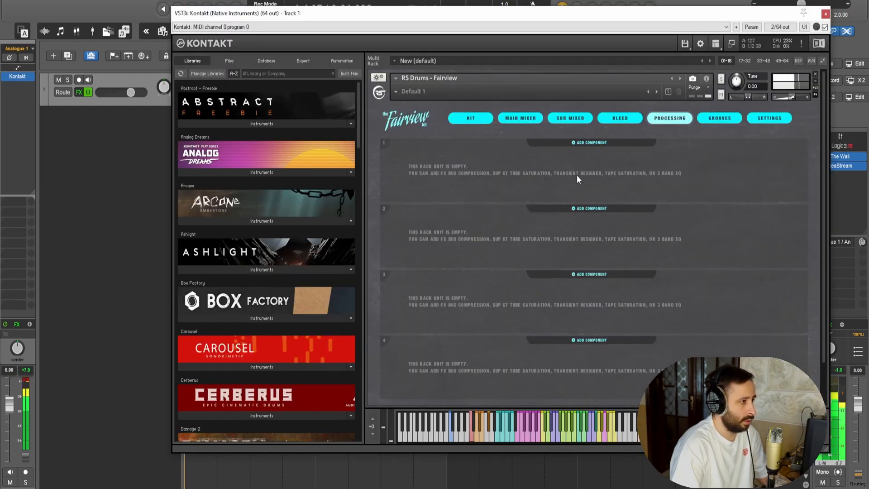
key("space")
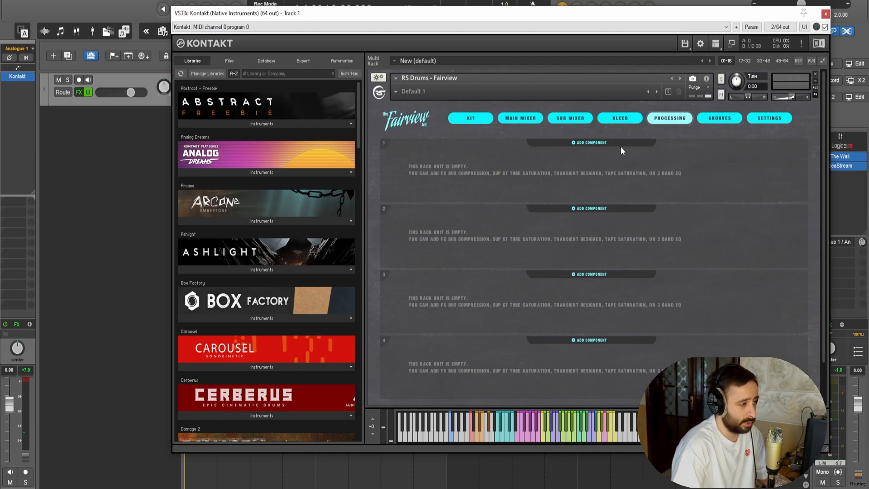
Add a Transient Designer to the first processing rack unit and load its Drive preset
left_click(620, 143)
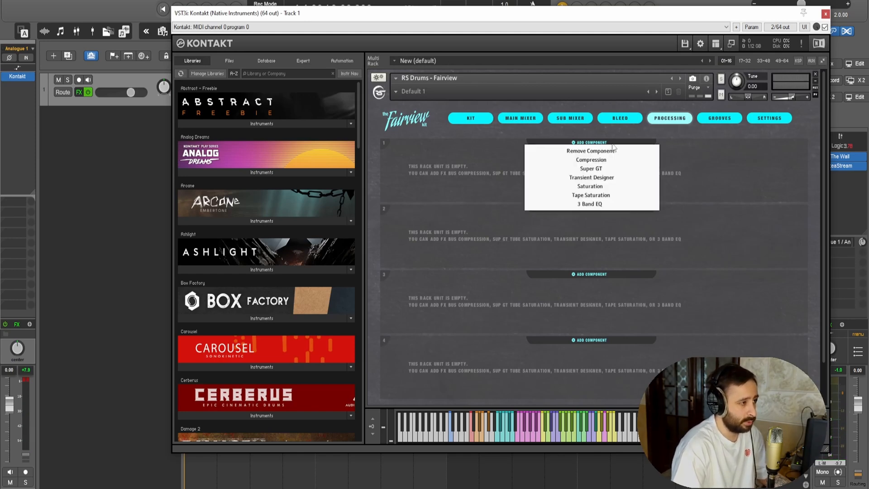
left_click(611, 178)
left_click(507, 154)
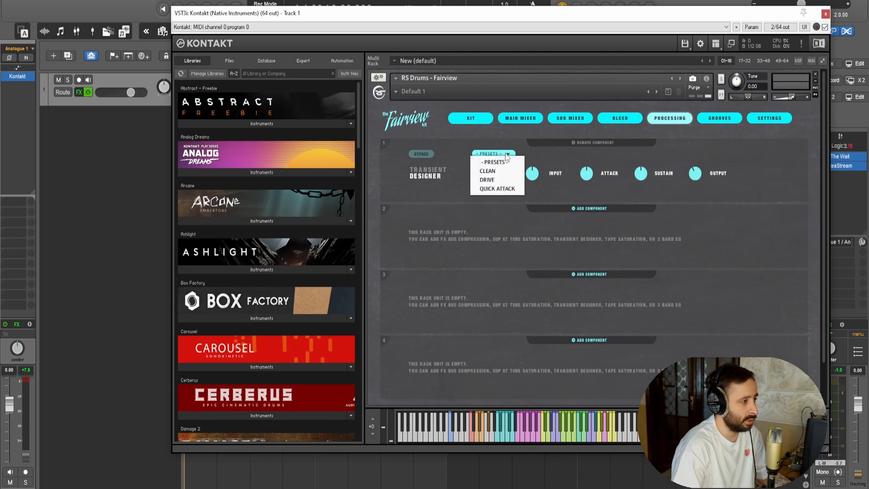
left_click(502, 180)
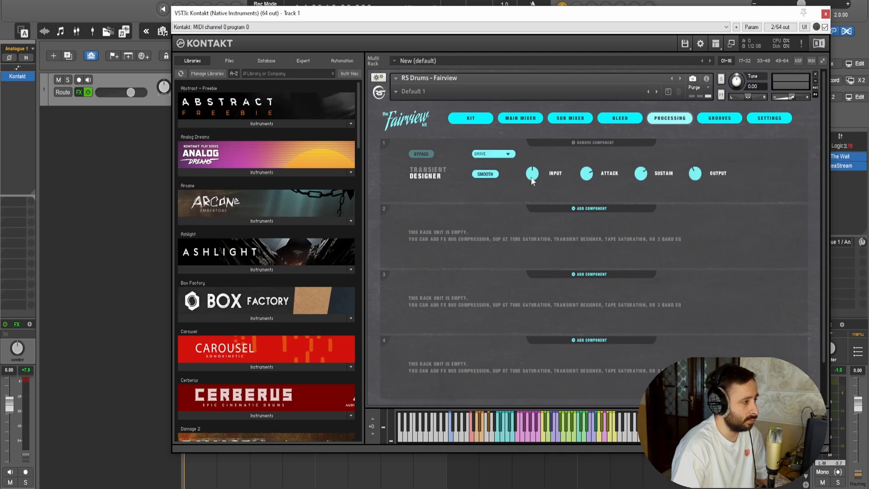
Add Super GT tube saturation to the second rack unit and load its Clean & Drive preset
left_click(601, 209)
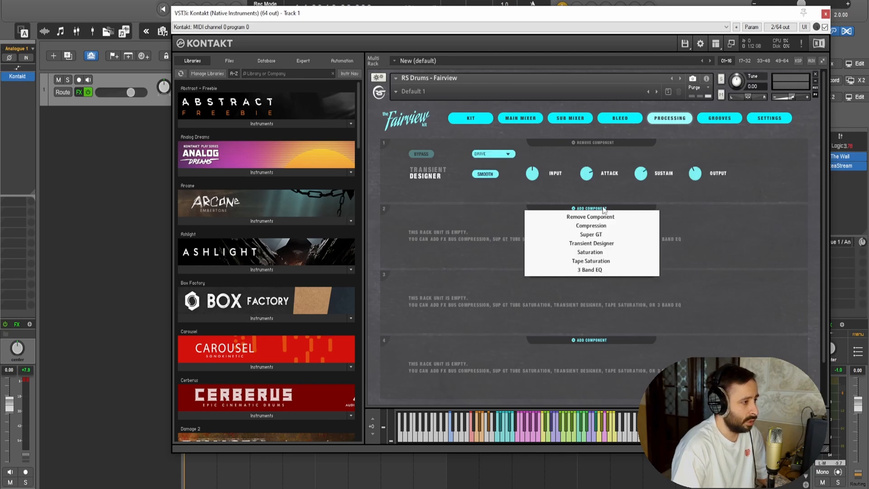
left_click(608, 234)
left_click(477, 219)
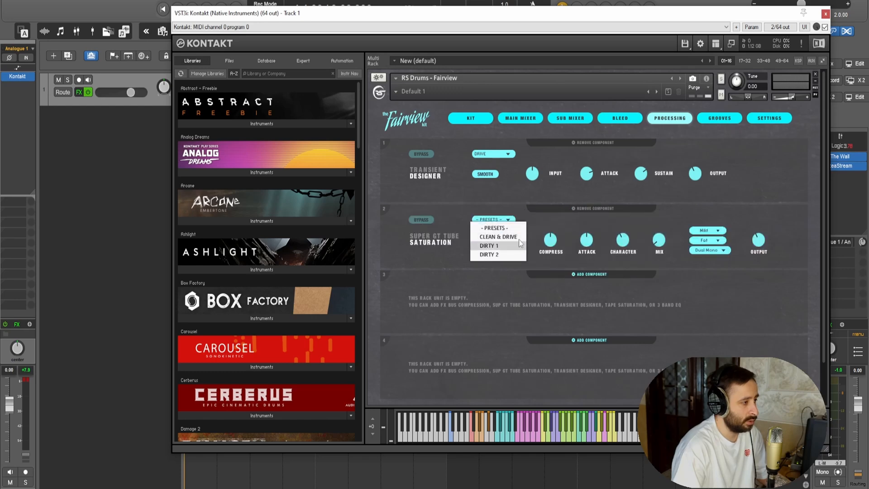
left_click(516, 237)
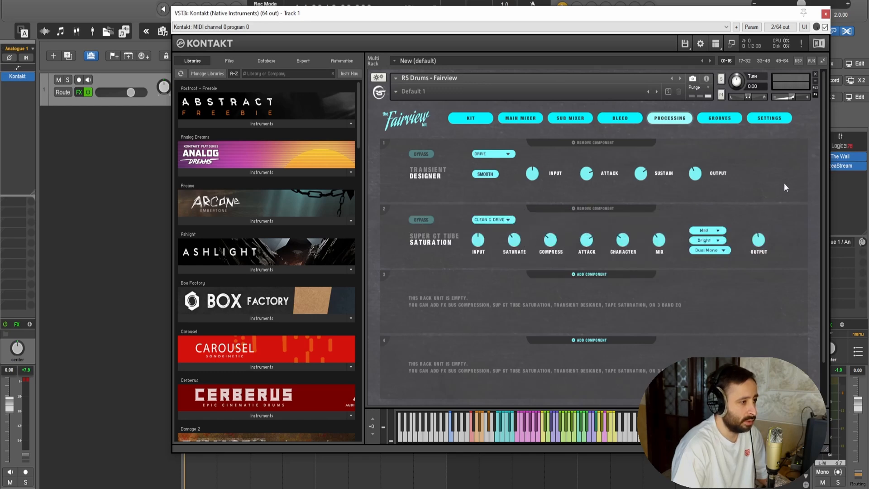
Play the MIDI drum loop through both effects and remove the two components from the processing rack
left_click(826, 14)
key("space")
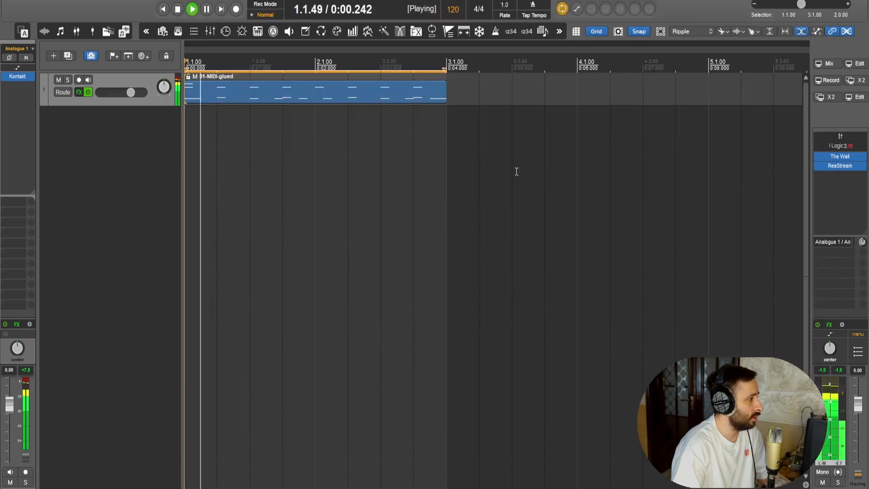
left_click(17, 76)
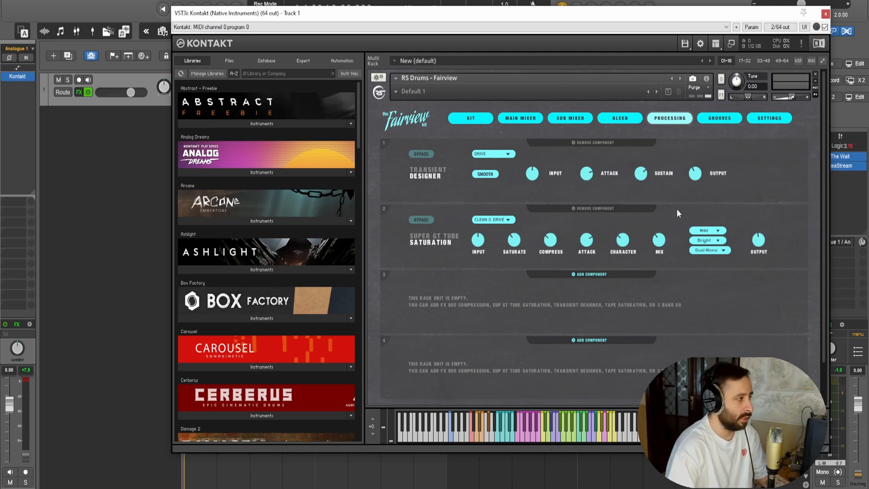
left_click(593, 209)
left_click(593, 143)
Examine the grooves library, the MIDI note assignments and the available MIDI mapping presets
left_click(718, 121)
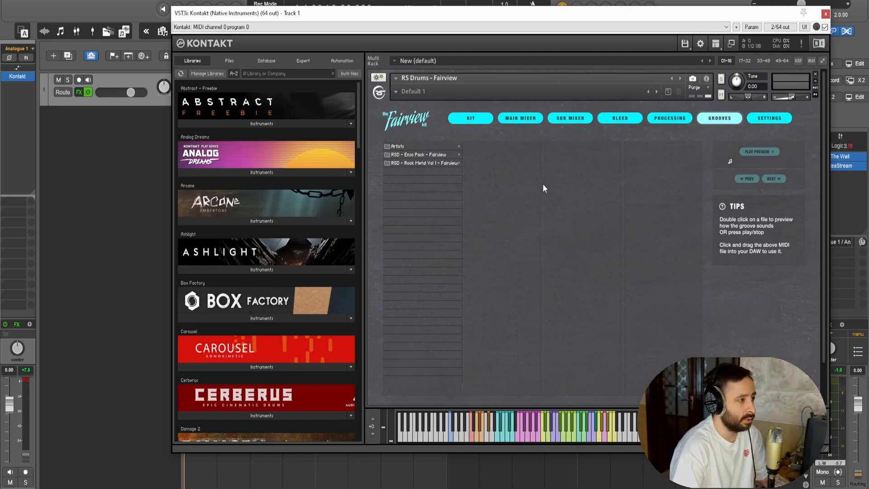
left_click(775, 120)
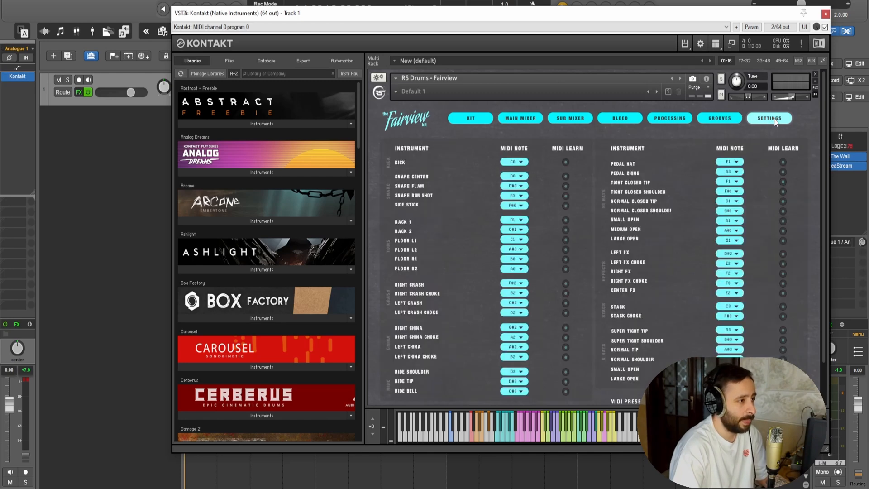
scroll(694, 271, "down", 1)
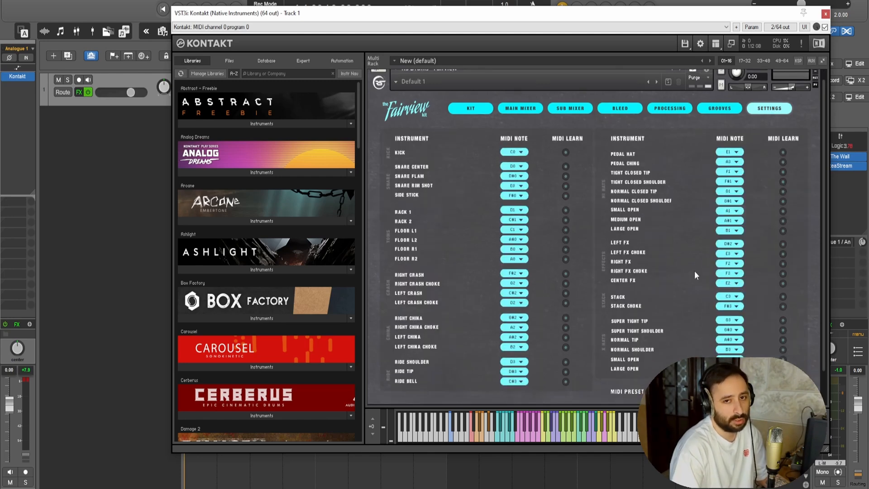
left_click(670, 392)
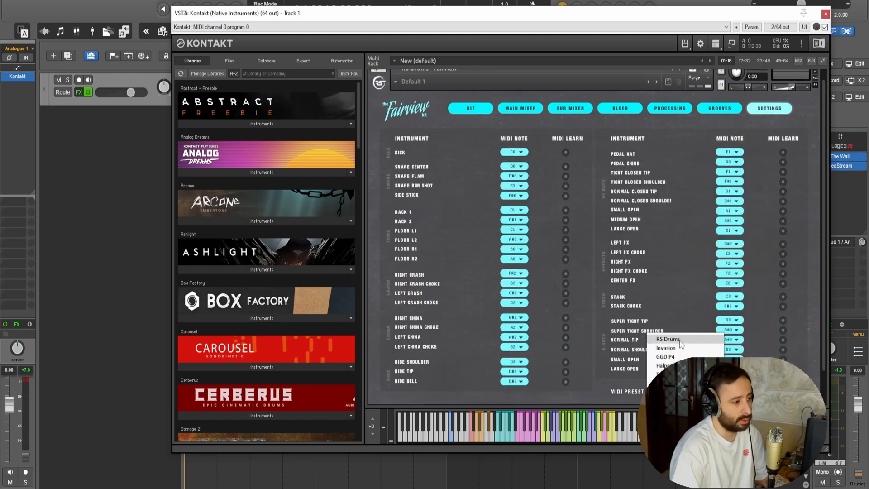
left_click(686, 304)
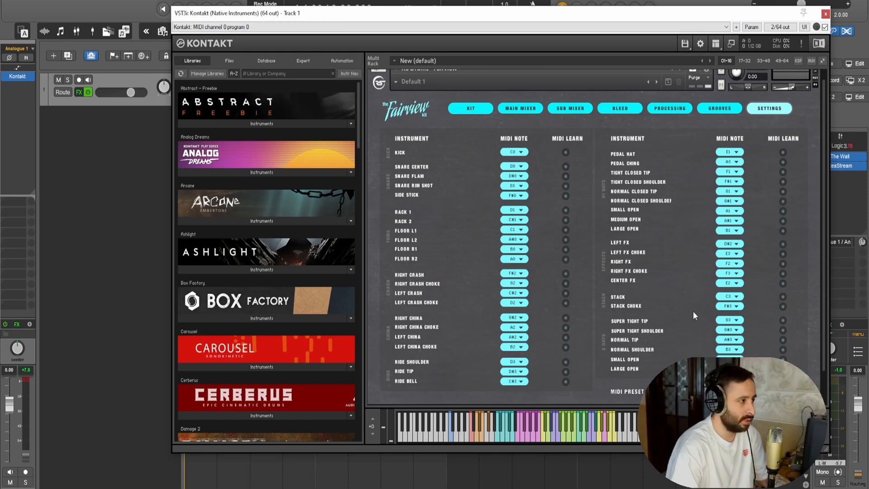
Return to the kit view and load the Rock Metal snapshot for the Fairview instrument
left_click(477, 111)
left_click_drag(534, 16, 511, 47)
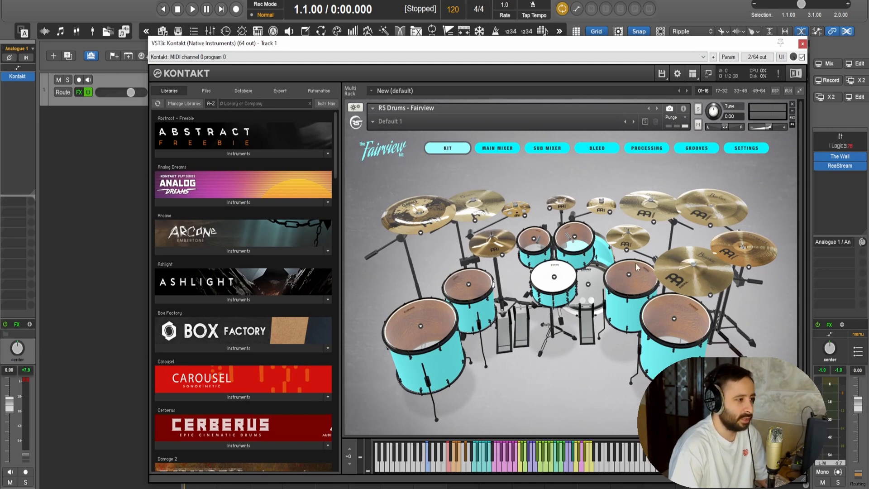
left_click_drag(495, 43, 519, 54)
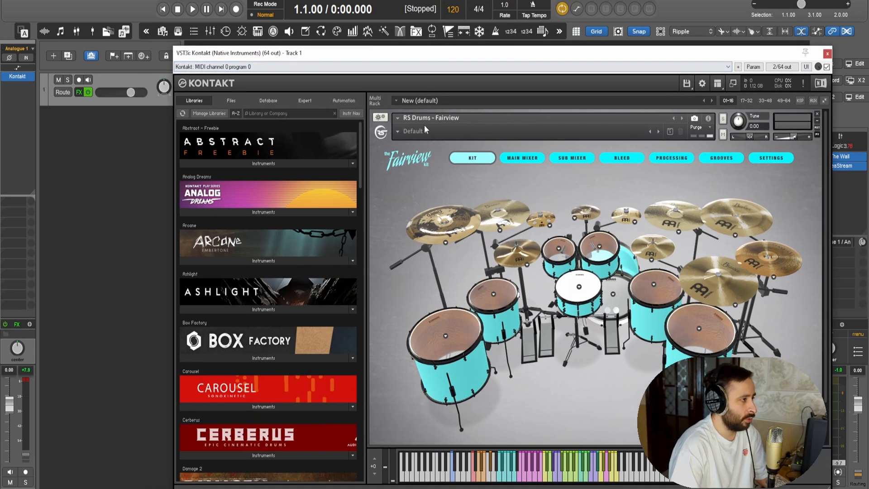
left_click_drag(445, 58, 422, 41)
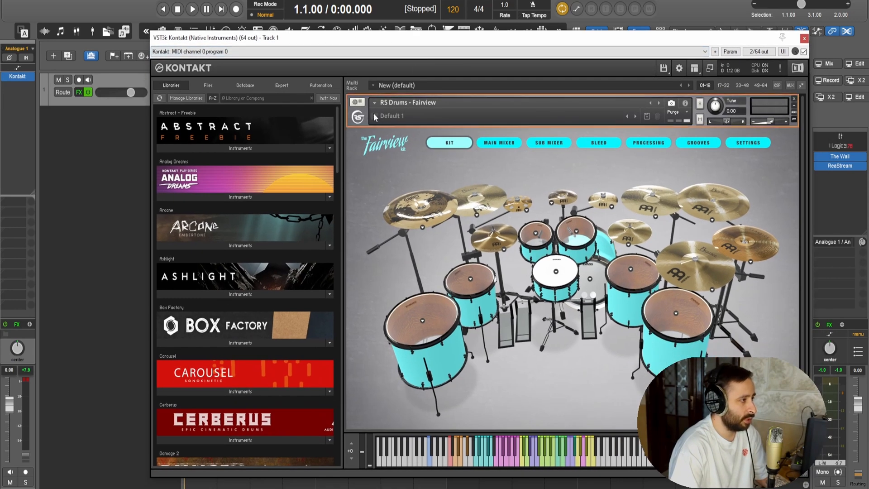
left_click(374, 116)
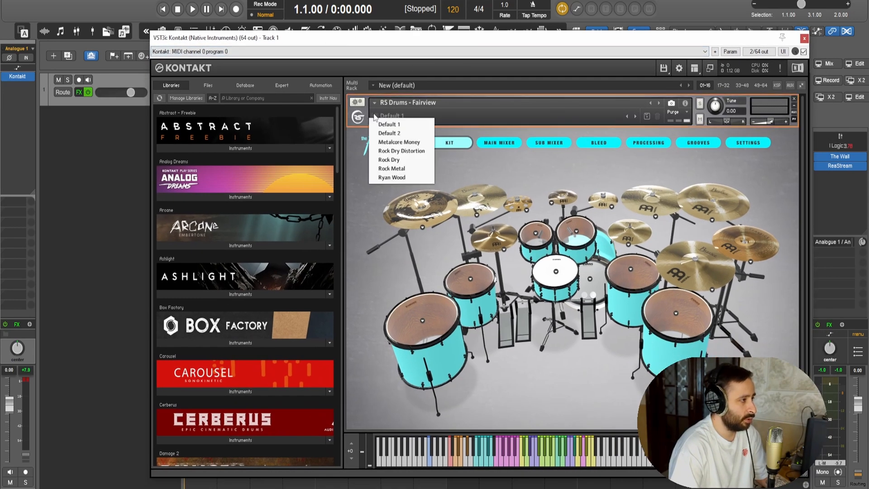
left_click(393, 169)
Audition the drum loop with the Rock Metal snapshot and check the main mixer, including the kick channel's output options
left_click_drag(525, 38, 596, 78)
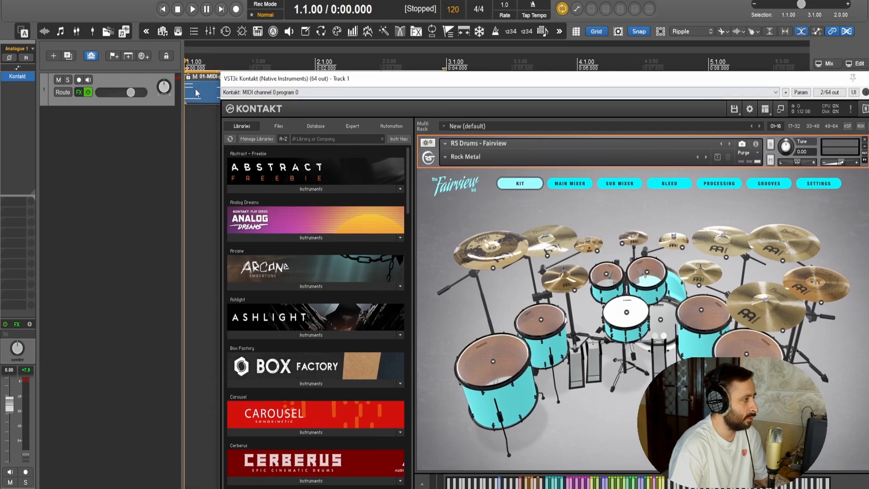
key("space")
left_click_drag(500, 81, 421, 67)
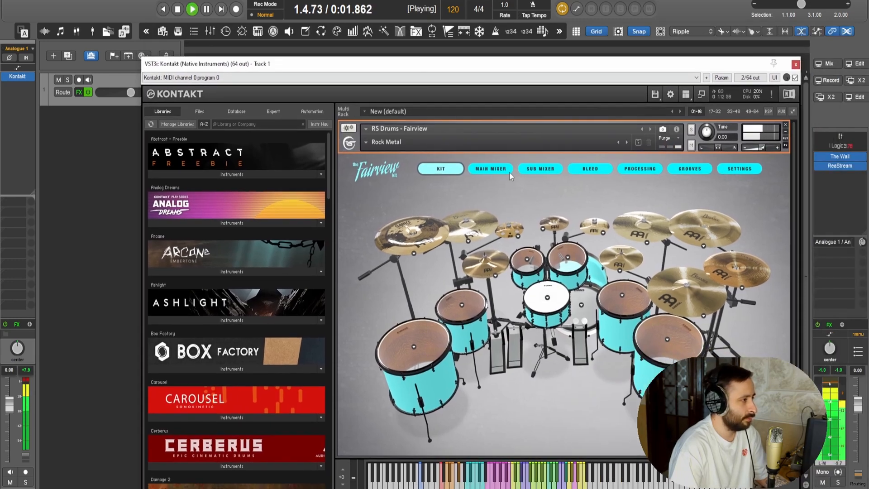
left_click(505, 170)
left_click_drag(547, 64, 514, 42)
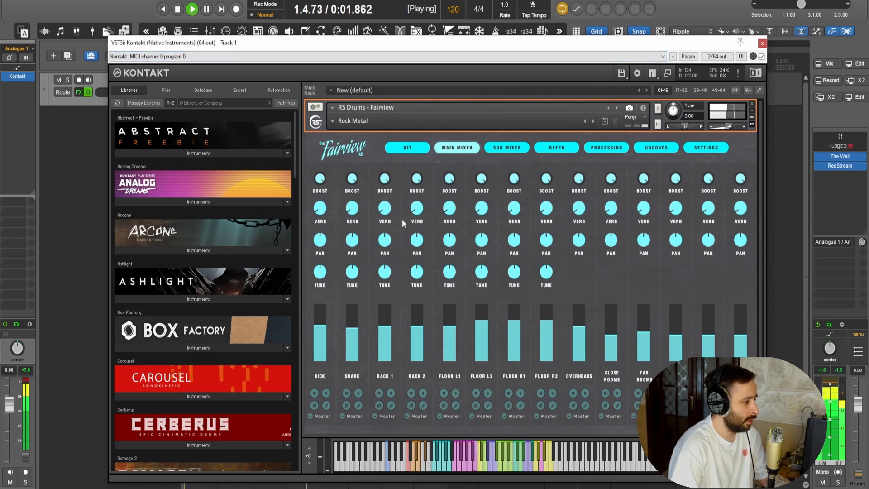
key("space")
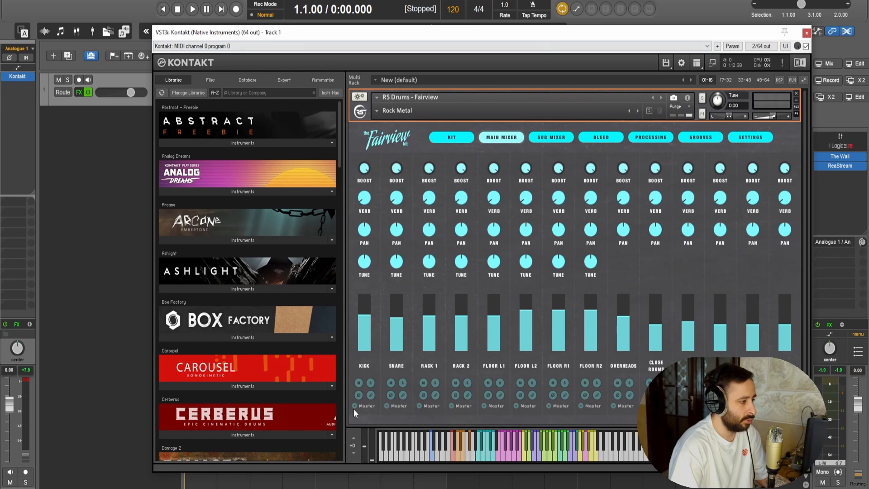
left_click(356, 408)
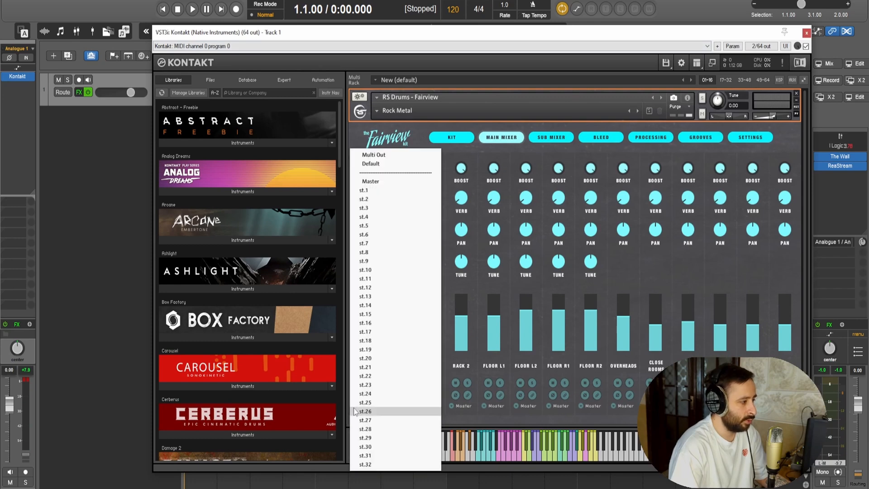
left_click(497, 423)
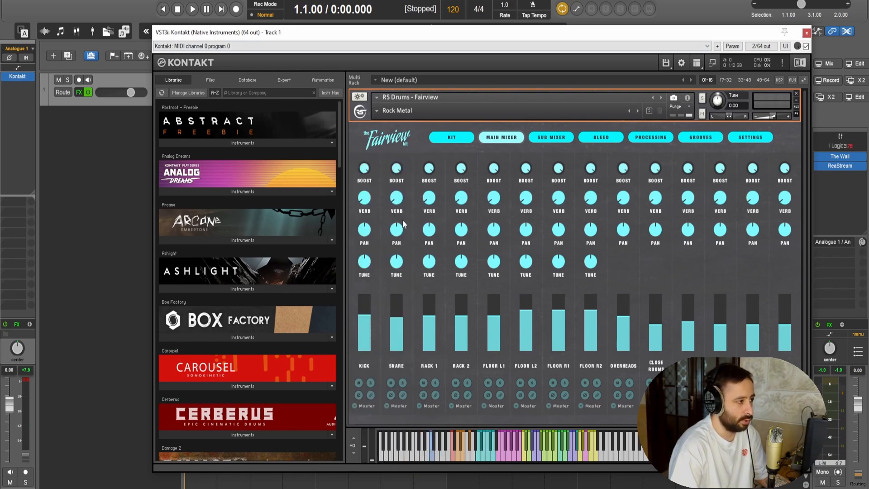
Build multichannel routing for Kontakt on track 1, adding a new track for each of its 32 stereo outputs
left_click(126, 86)
left_click(85, 92)
left_click(85, 91)
left_click(78, 93)
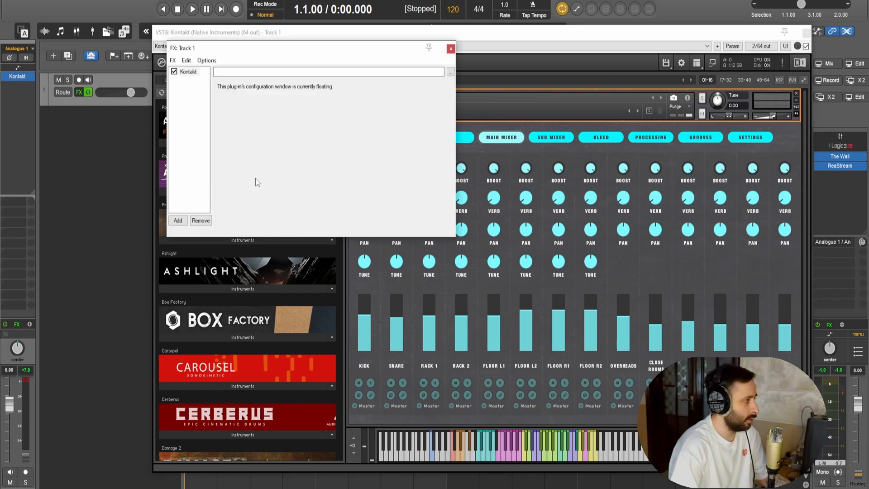
right_click(188, 73)
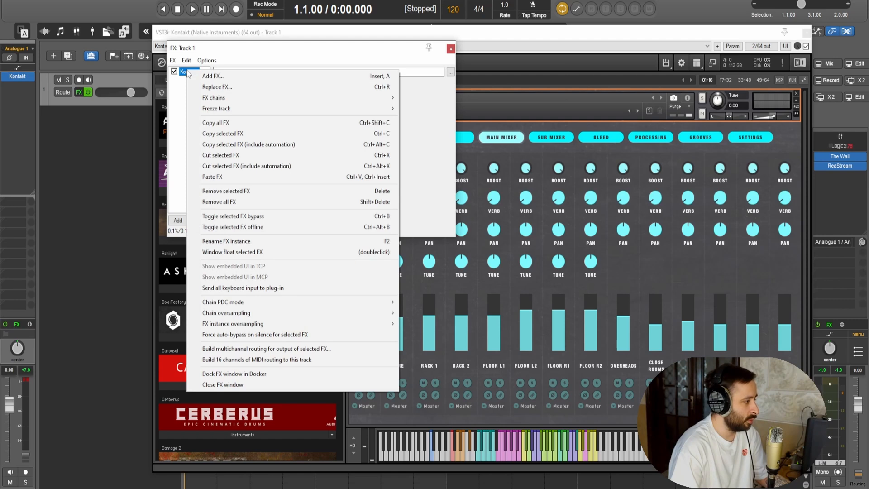
left_click(258, 349)
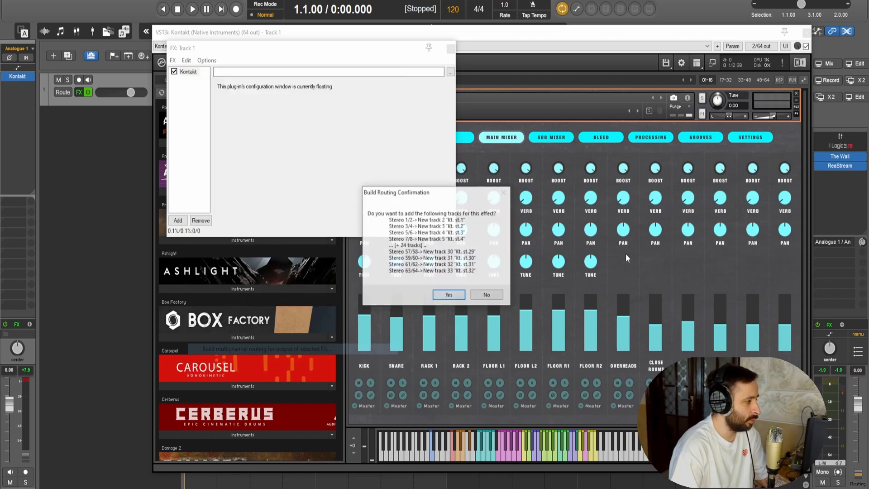
left_click(449, 295)
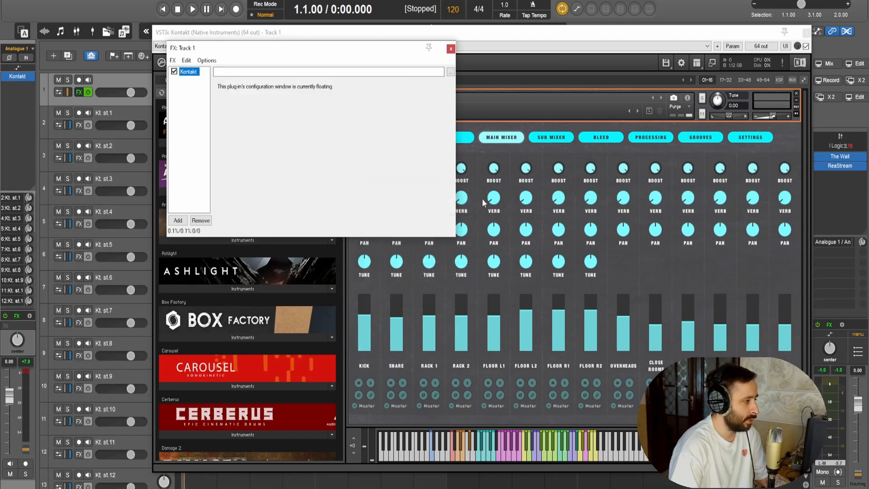
left_click(451, 49)
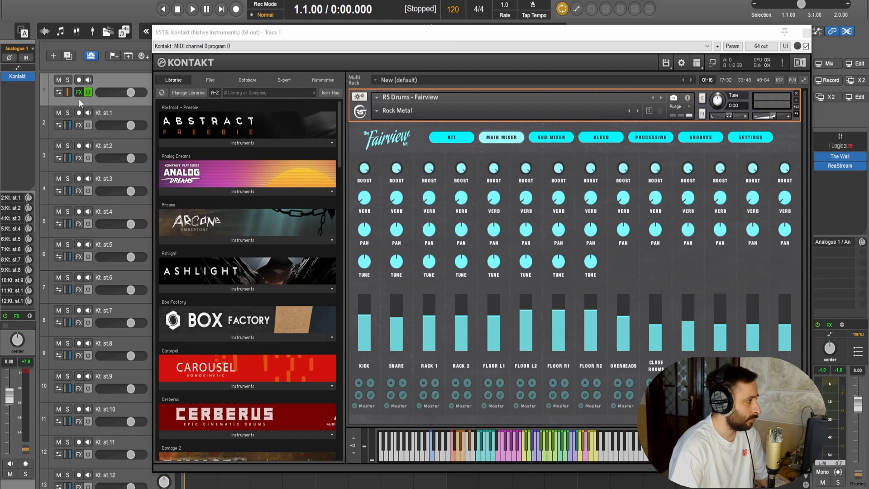
Insert a new track below the Kontakt instrument track and name it Drum Bus
key("ctrl+t")
double_click(101, 113)
type("Drum Bus")
key("Return")
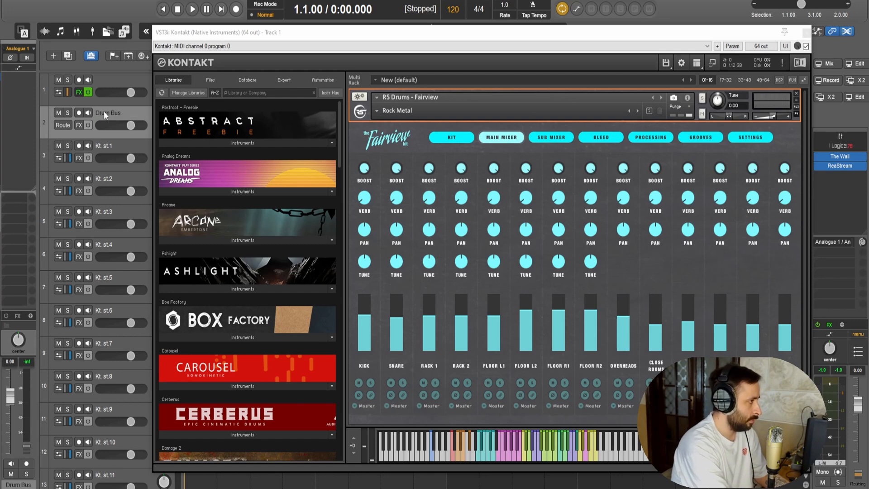
Move output tracks Kt. st.1 through Kt. st.32 into the Drum Bus track as a folder and compact its child tracks
left_click(100, 149)
scroll(74, 213, "down", 10)
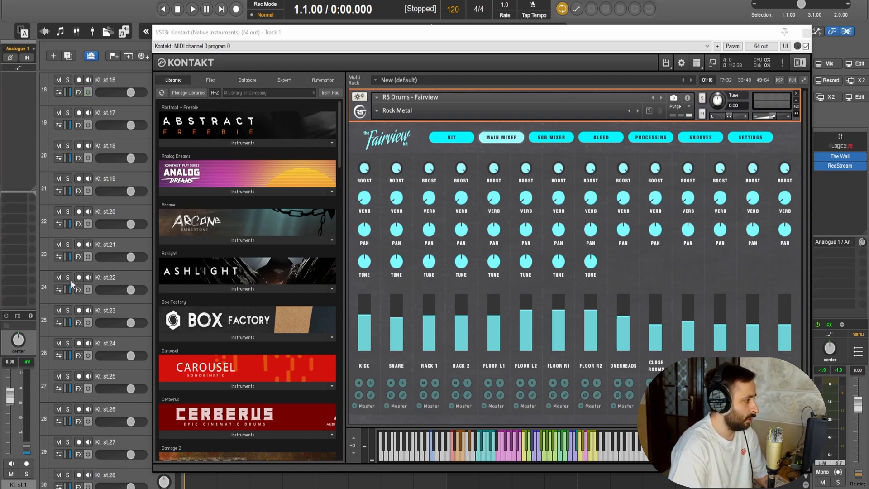
left_click(105, 443)
scroll(73, 284, "up", 10)
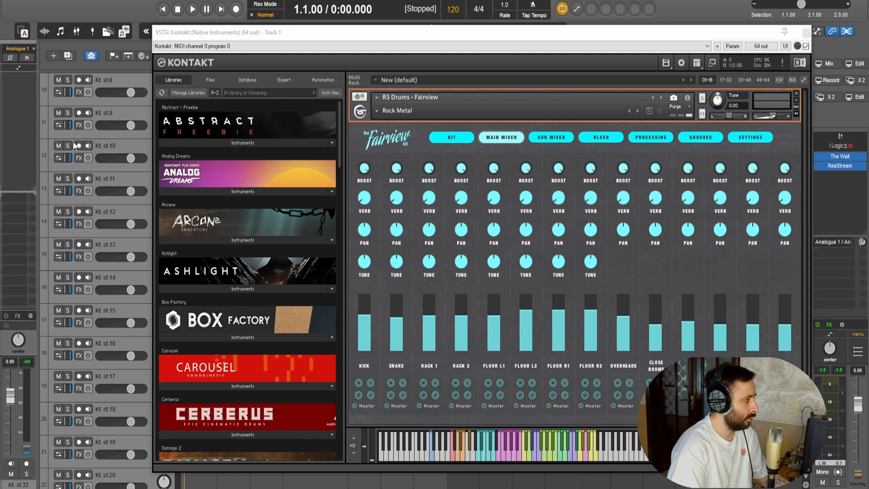
left_click_drag(101, 147, 103, 127)
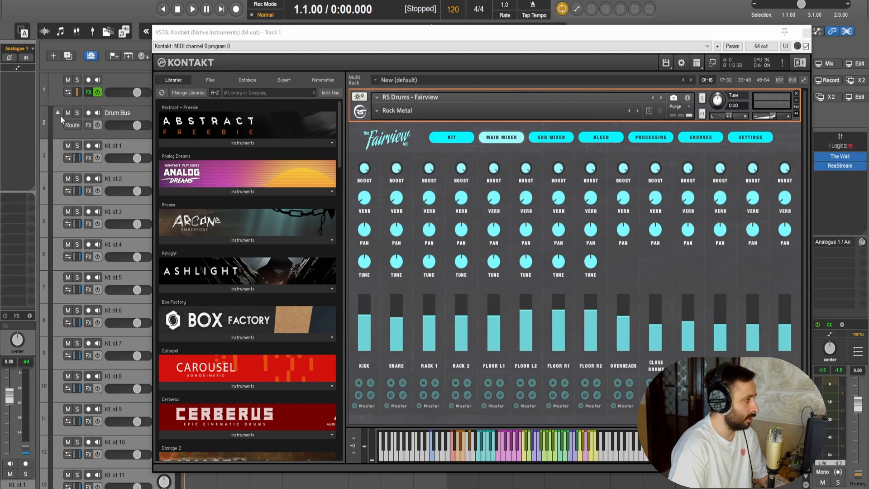
left_click(59, 113)
left_click(118, 115)
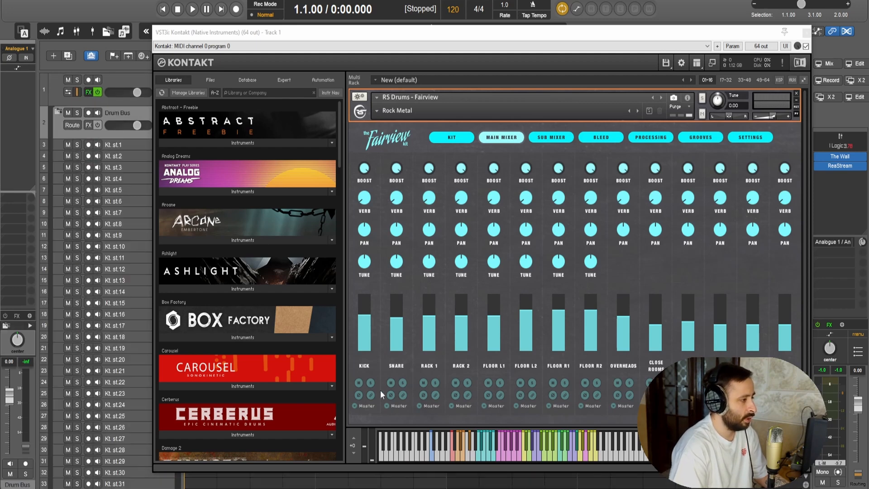
Route the kick channel to output st.1 and the snare to st.2, and check their track meters during playback
left_click(368, 406)
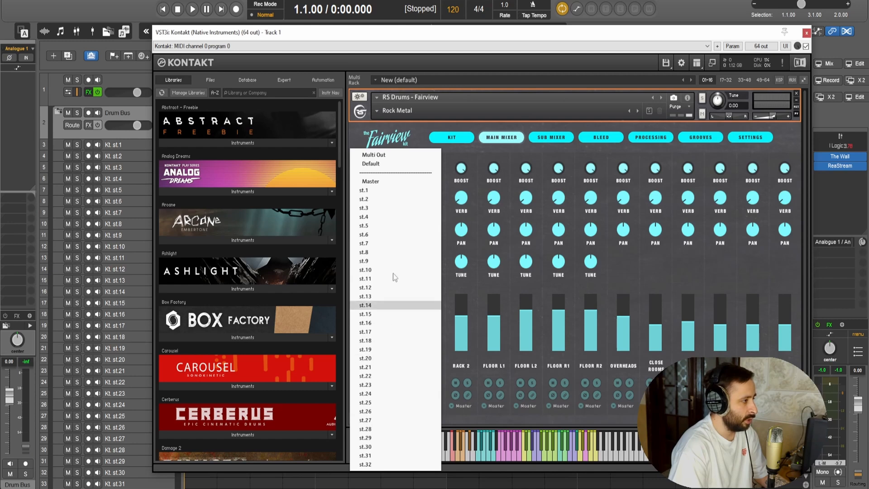
left_click(390, 189)
left_click(395, 406)
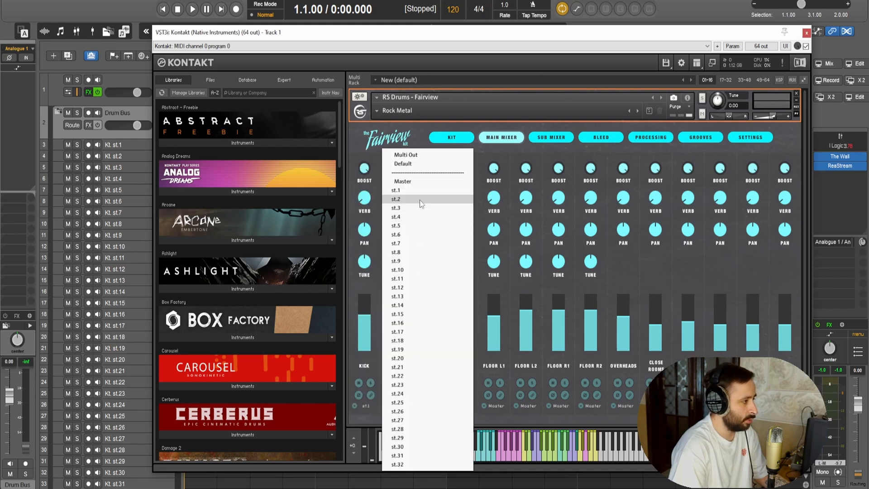
left_click(398, 198)
left_click_drag(289, 40, 437, 38)
key("space")
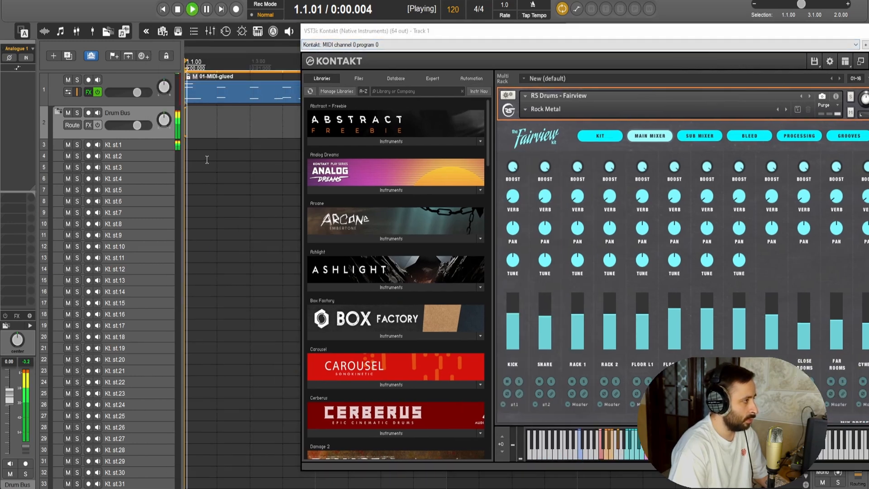
key("space")
left_click_drag(509, 37, 391, 39)
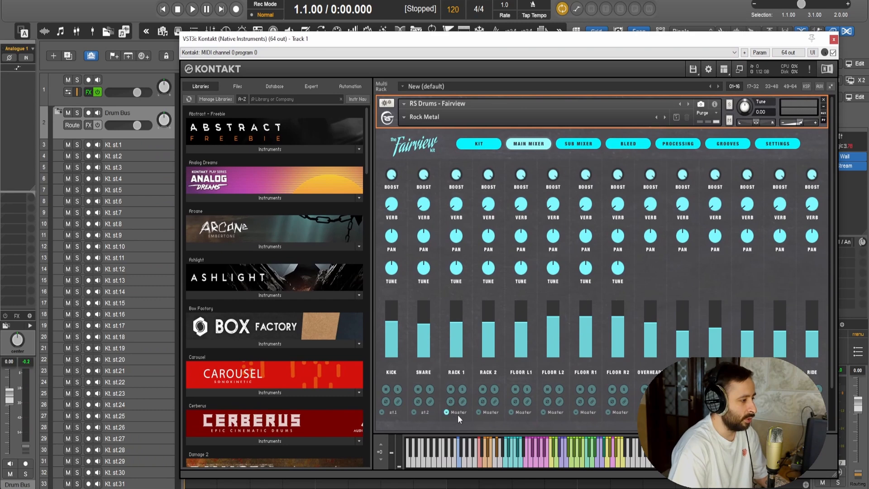
Route Rack 1, Rack 2, Floor L1, Floor L2, Floor R1 and Floor R2 to outputs st.3 through st.8
left_click(458, 414)
left_click(476, 216)
left_click(494, 412)
left_click(498, 223)
left_click(526, 412)
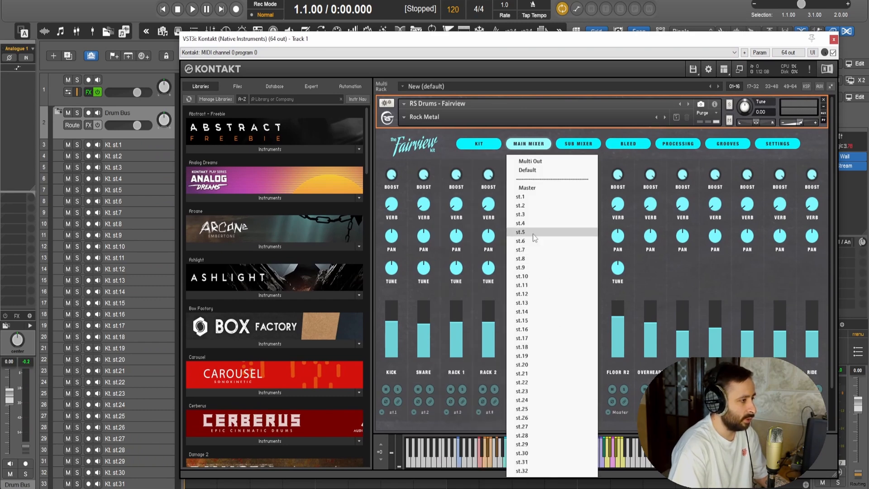
left_click(525, 232)
left_click(553, 413)
left_click(557, 241)
left_click(585, 413)
left_click(588, 249)
left_click(618, 413)
left_click(633, 260)
Route the overheads, close rooms, far rooms, cymbals, hi hats and ride to outputs st.9 through st.14
left_click(651, 413)
left_click(656, 268)
left_click(683, 413)
left_click(688, 276)
left_click(715, 413)
left_click(721, 285)
left_click(748, 413)
left_click(777, 306)
left_click(802, 412)
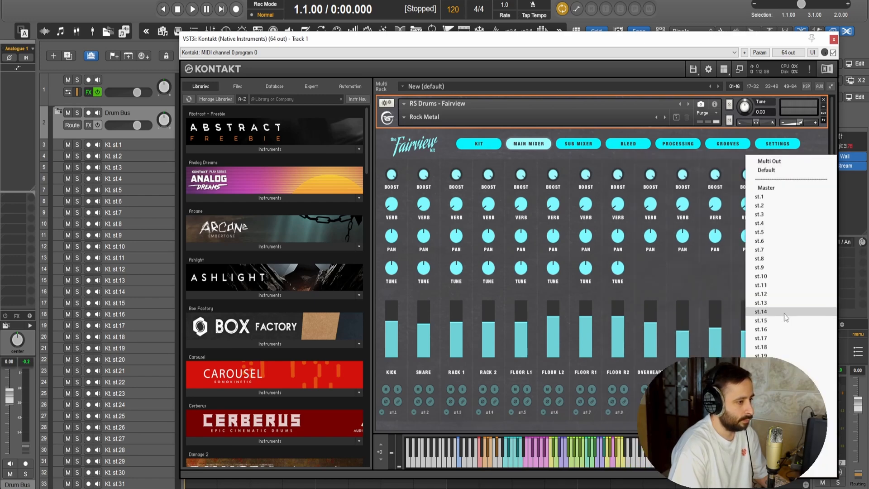
left_click(785, 314)
Glance at the sub mixer and play the loop from the main mixer to check the signal on the output tracks
scroll(742, 272, "down", 3)
scroll(679, 217, "up", 2)
left_click(577, 143)
left_click(536, 142)
key("space")
left_click_drag(398, 39, 477, 42)
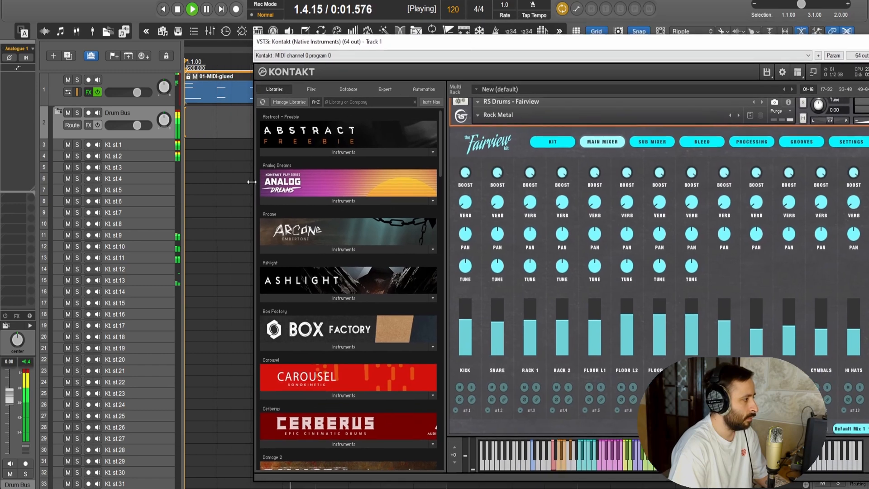
Try deleting output tracks Kt. st.14 through Kt. st.32, and undo the deletion
left_click(158, 292)
scroll(156, 326, "down", 1)
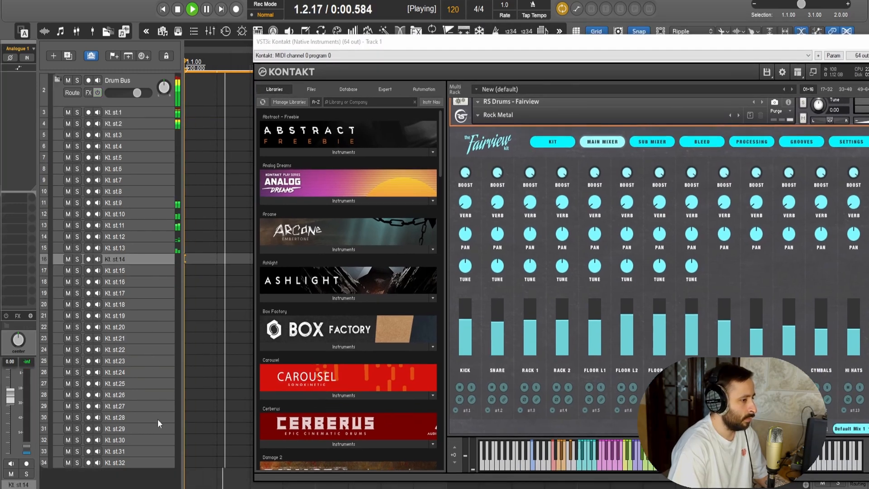
left_click(151, 460, "shift")
key("Delete")
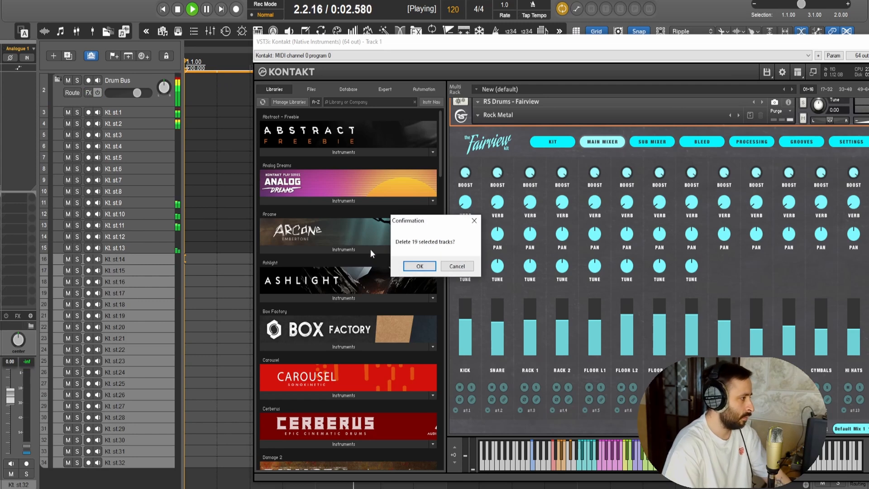
key("Return")
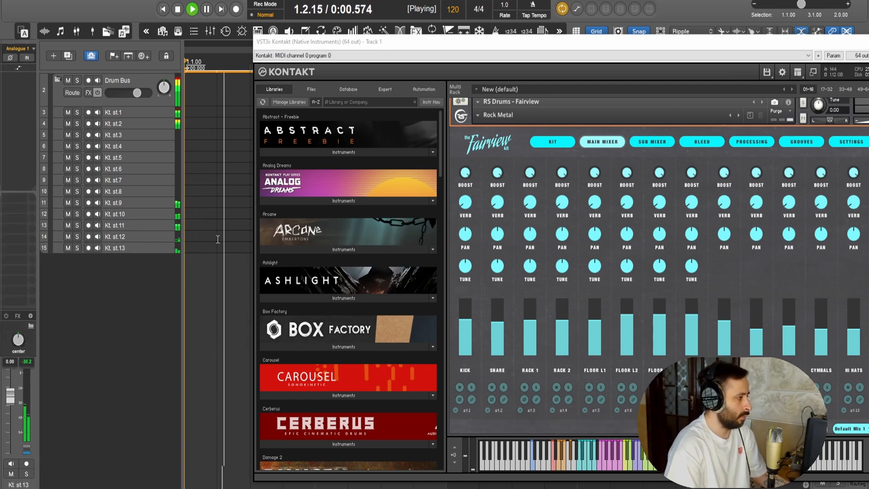
scroll(195, 276, "up", 3)
mouse_move(604, 39)
left_mouse_down()
mouse_move(522, 24)
mouse_move(612, 41)
left_mouse_up()
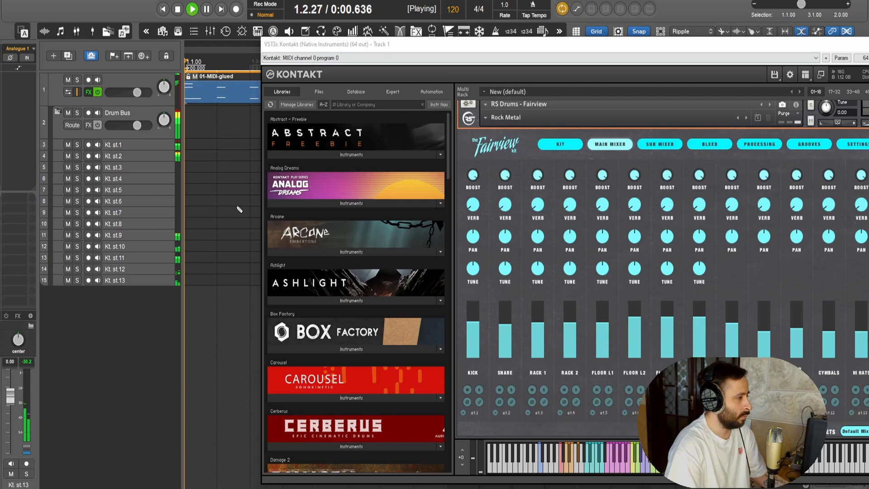
key("ctrl+z")
Delete the unused output tracks Kt. st.15 through Kt. st.32
left_click(124, 301)
scroll(130, 300, "down", 3)
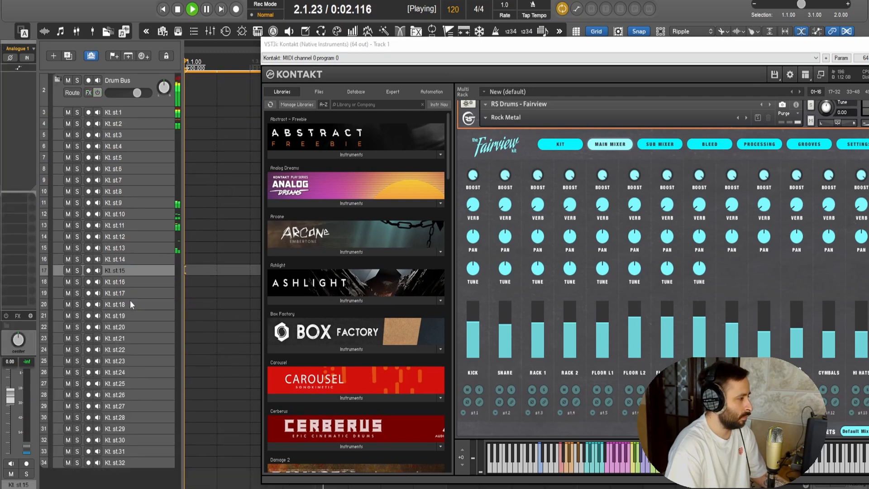
left_click(138, 461, "shift")
key("Delete")
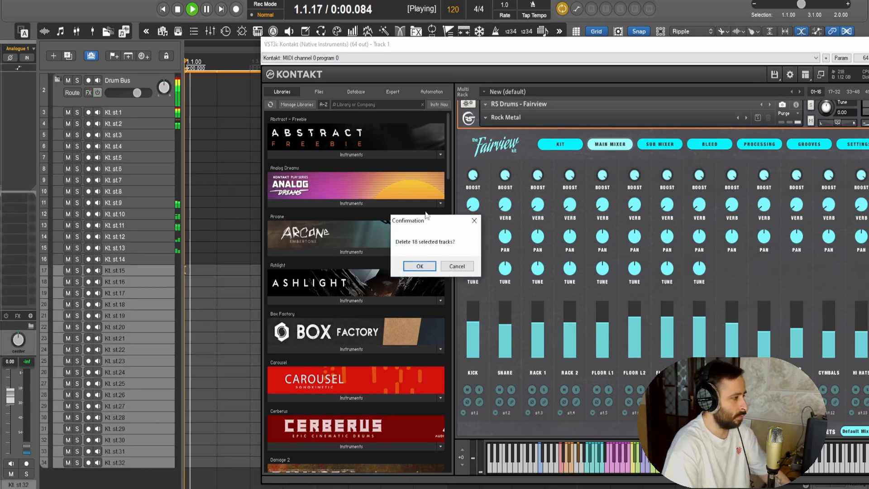
left_click(420, 266)
scroll(313, 288, "down", 1)
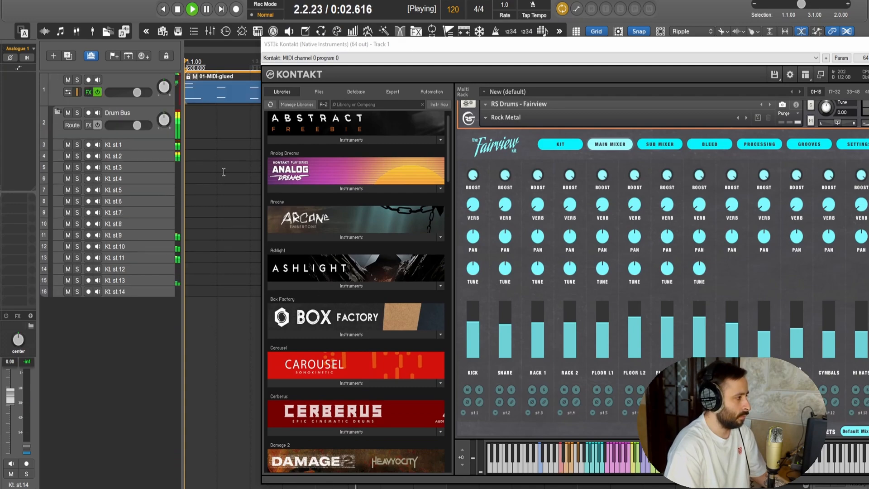
double_click(222, 93)
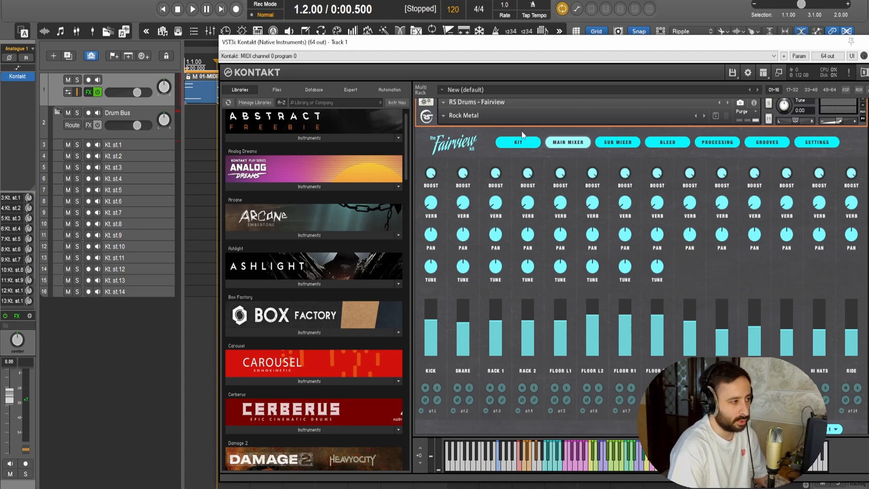
Solo the Kt. st.1 track and sweep the kick's Boost while the loop plays
left_click(77, 145)
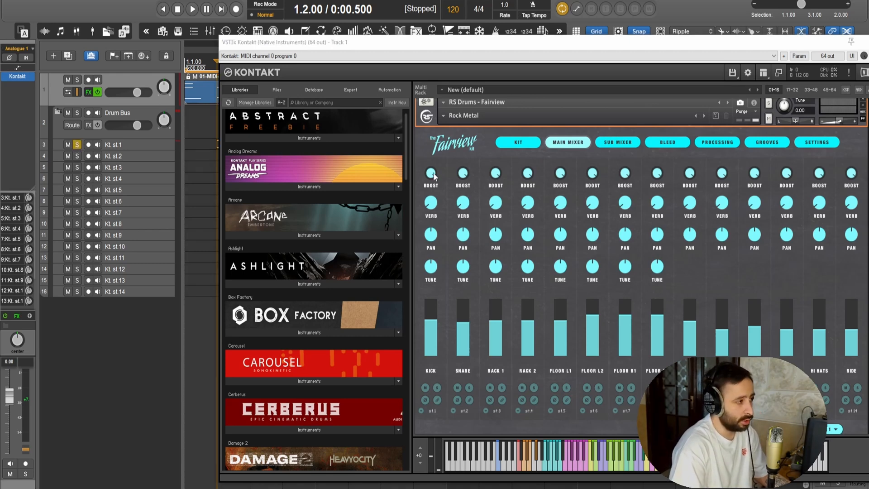
left_click_drag(431, 173, 449, 336)
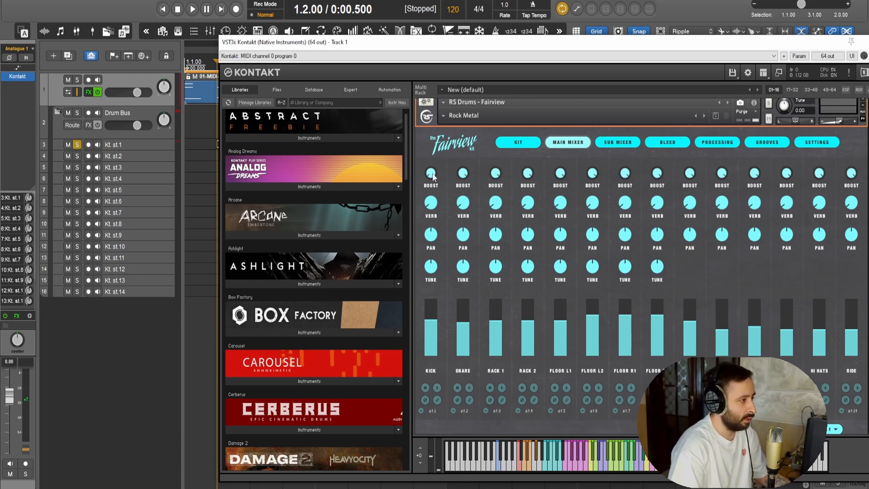
key("space")
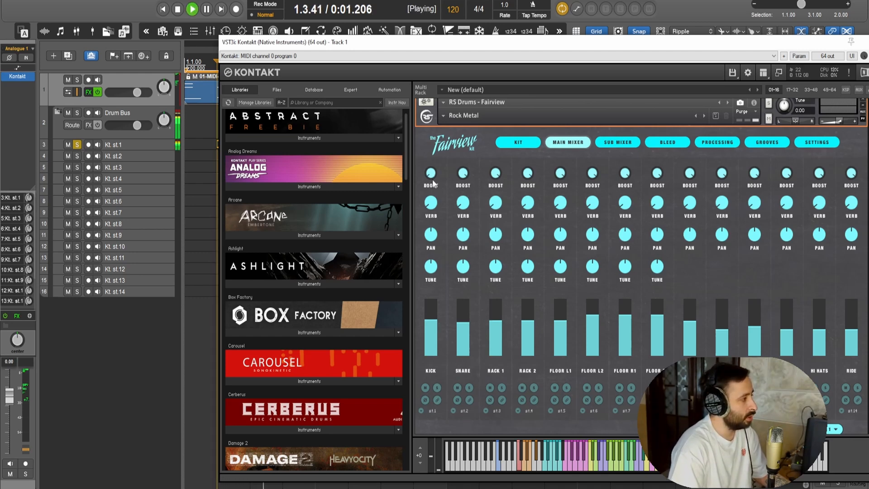
left_click_drag(431, 175, 432, 2)
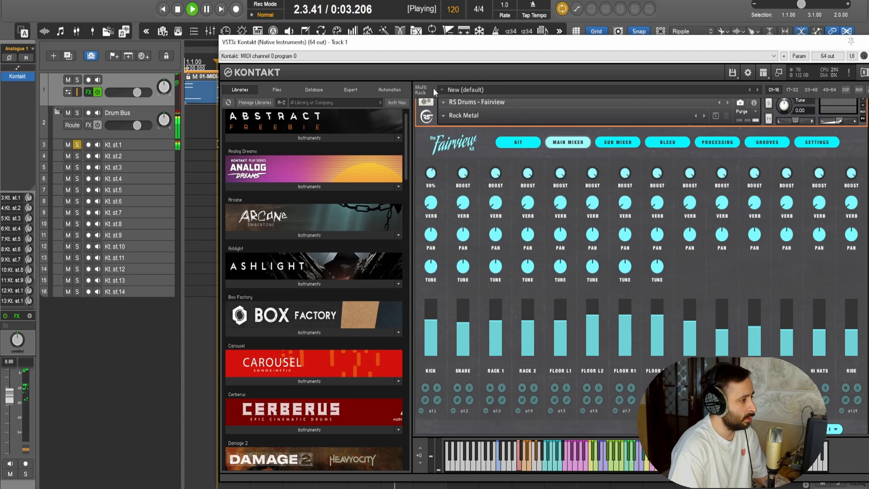
key("space")
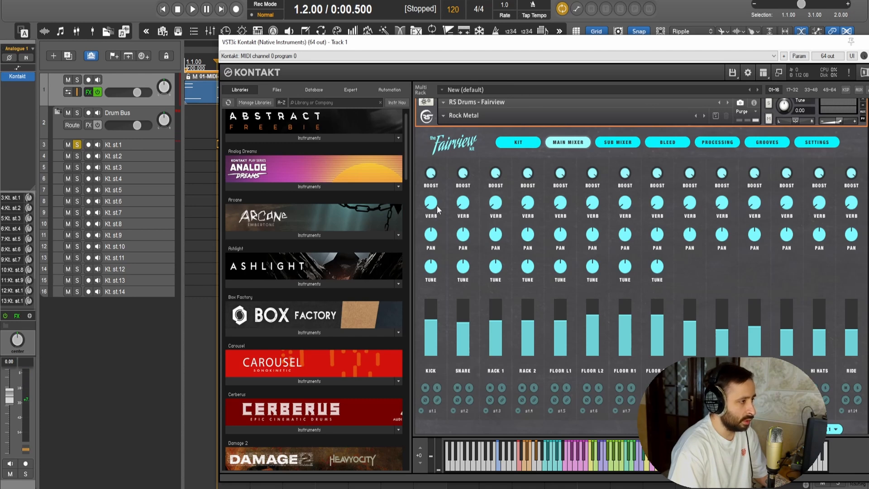
Audition the kick's reverb send, check the sub mixer, and set the kick's Verb to about 36%
key("space")
left_click_drag(436, 208, 419, 227)
key("space")
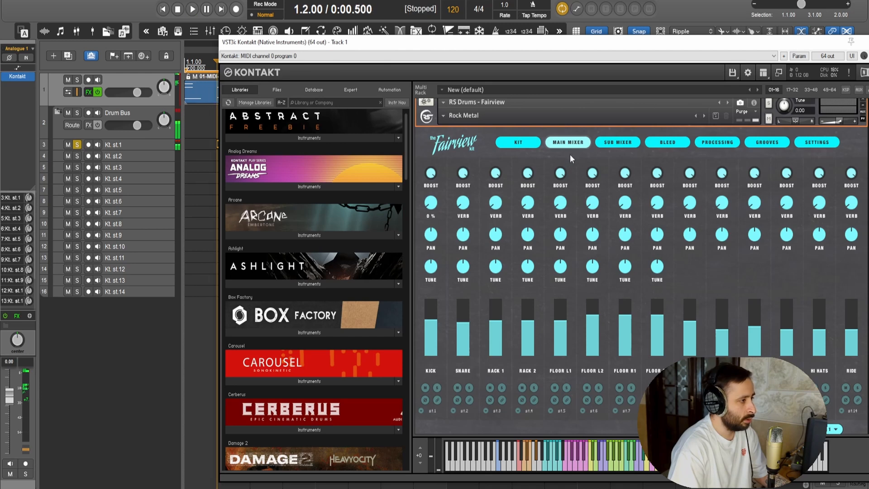
left_click(621, 147)
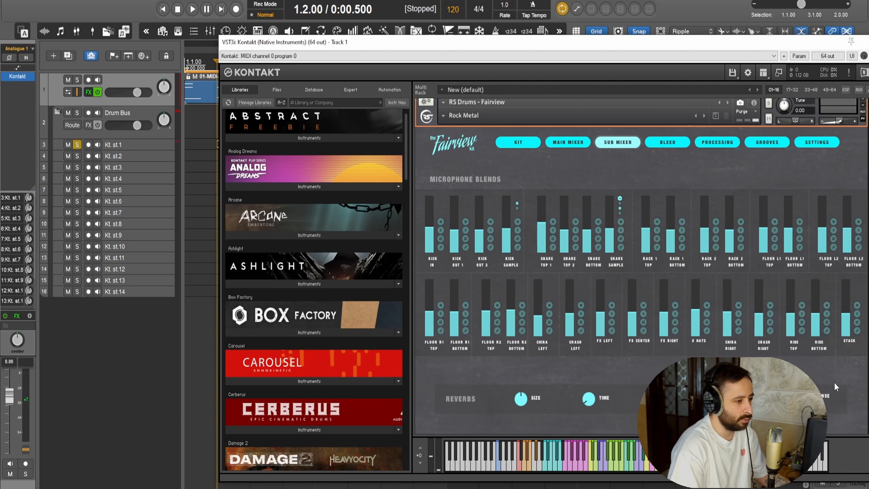
left_click(581, 146)
key("space")
left_click_drag(433, 196, 433, 148)
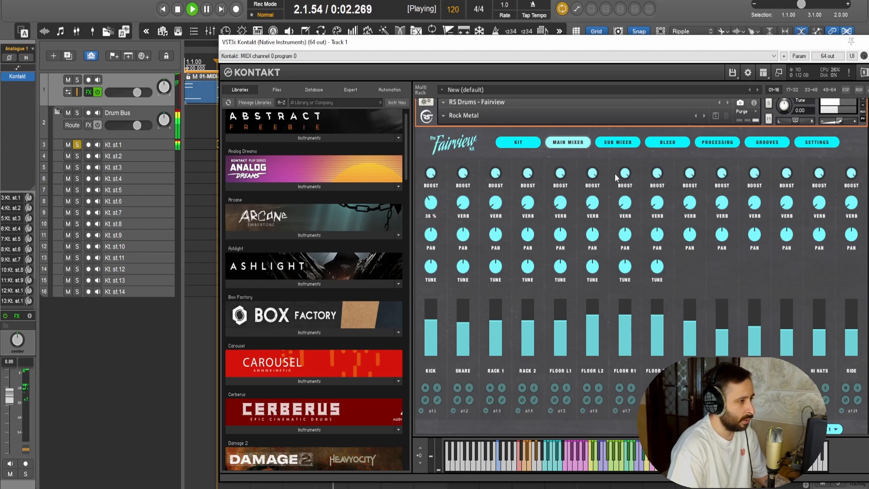
Choose the Music Studio C response for the sub mixer's reverb, audition it, and return to the main mixer
left_click(618, 142)
left_click(810, 398)
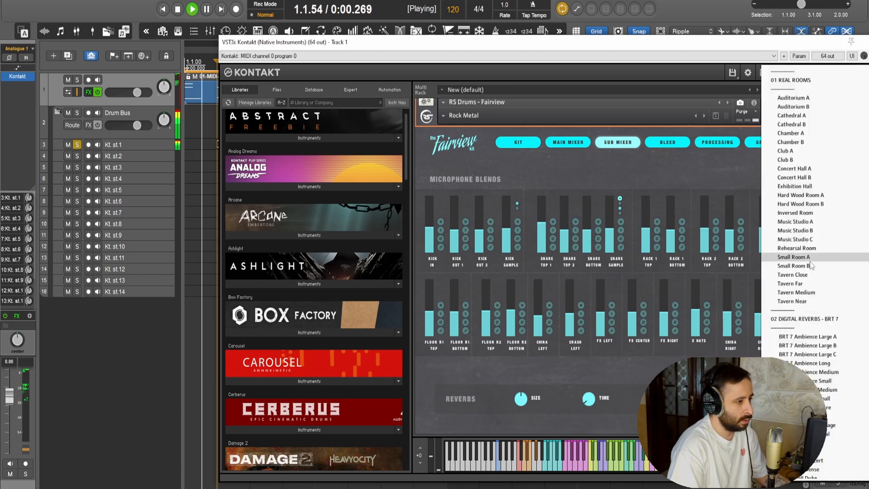
left_click(809, 241)
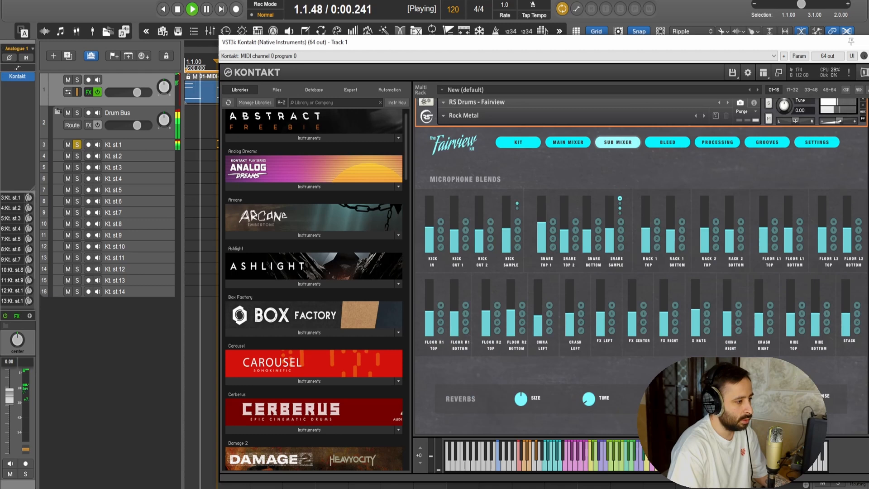
left_click(556, 145)
key("space")
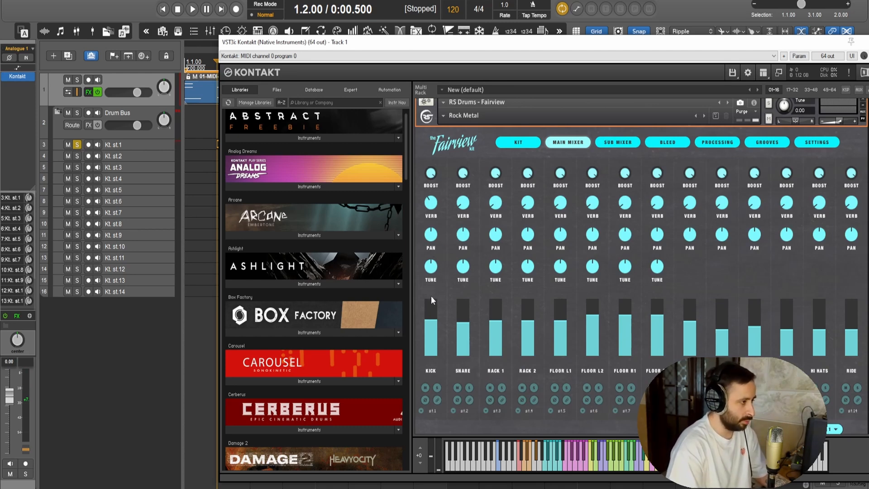
Set the kick's Tune to -3.00 and audition the retuned kick in the loop
key("space")
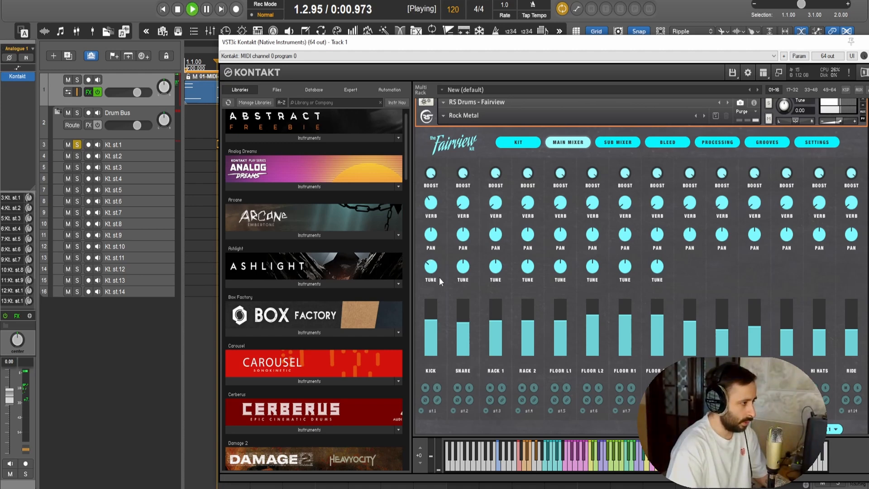
right_click(430, 266)
left_click(430, 266)
left_click_drag(432, 268, 430, 249)
right_click(432, 280)
right_click(425, 278)
key("space")
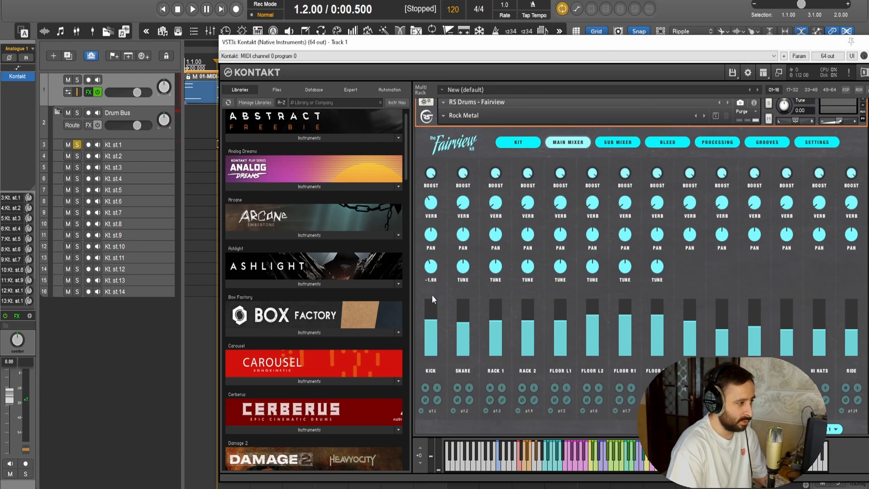
left_click_drag(430, 308, 430, 319)
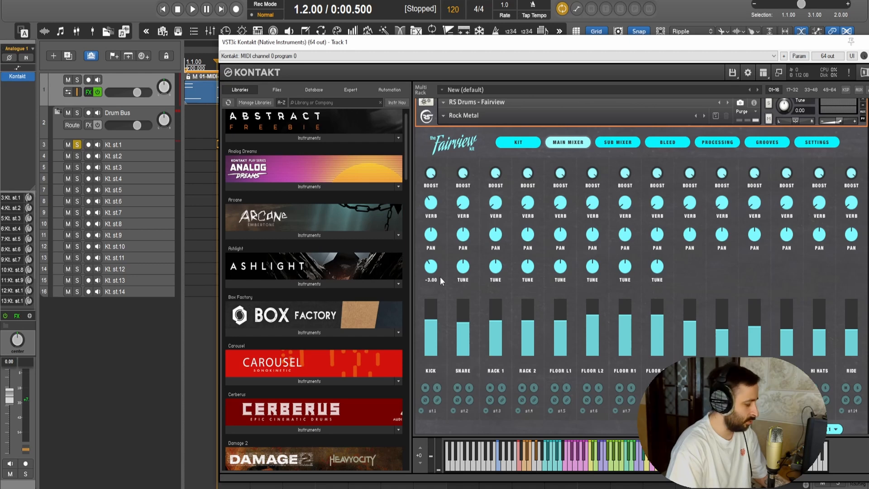
key("space")
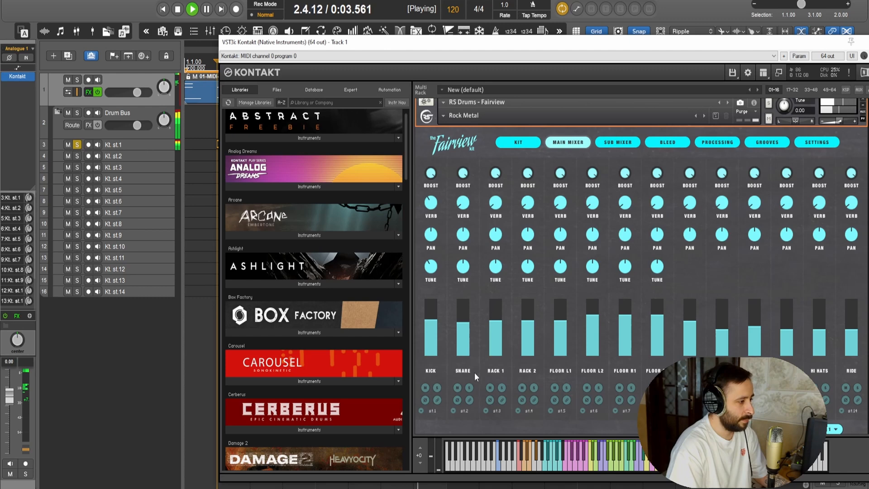
key("space")
Switch the solo from Kt. st.1 to Kt. st.2 and set the snare's Tune to -3.00 during playback
left_click(77, 145)
left_click(77, 157)
key("space")
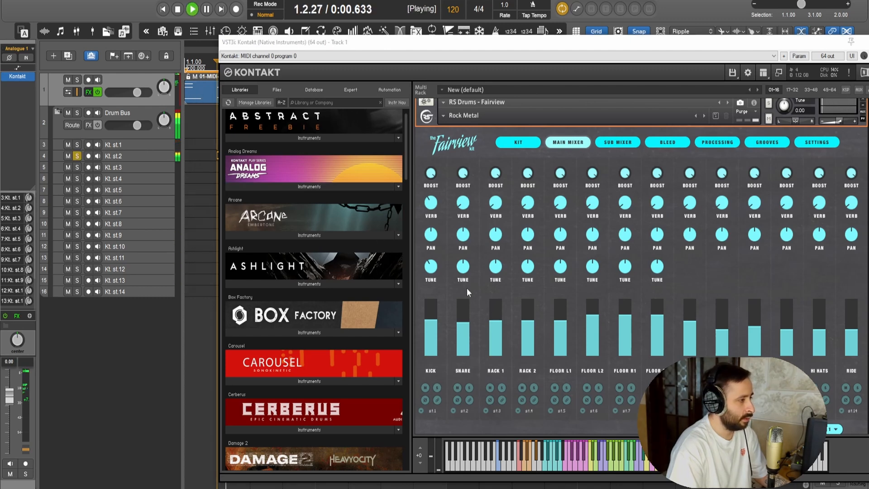
left_click_drag(465, 270, 457, 338)
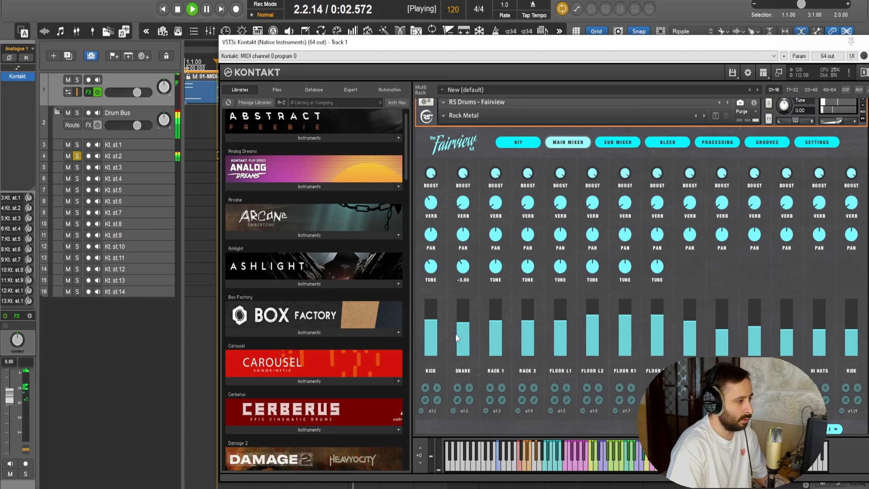
Open the sub mixer and raise the Snare Sample blend to 7.0 dB while auditioning the loop
left_click(618, 142)
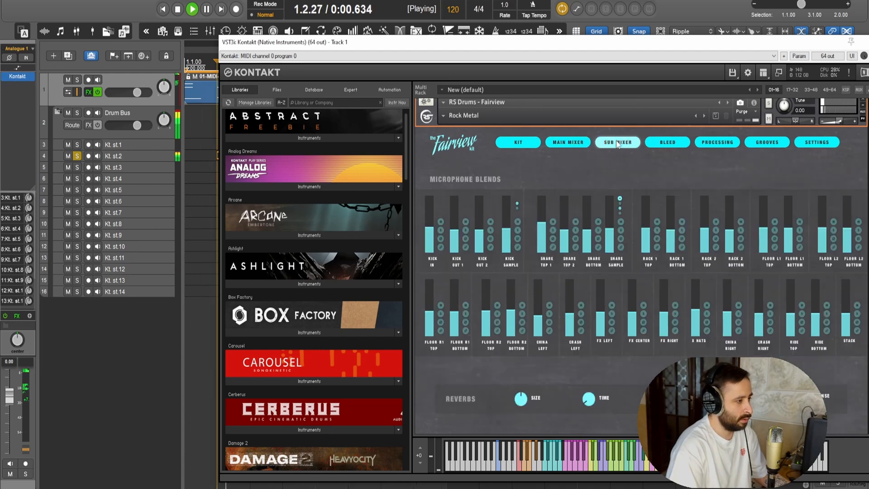
key("space")
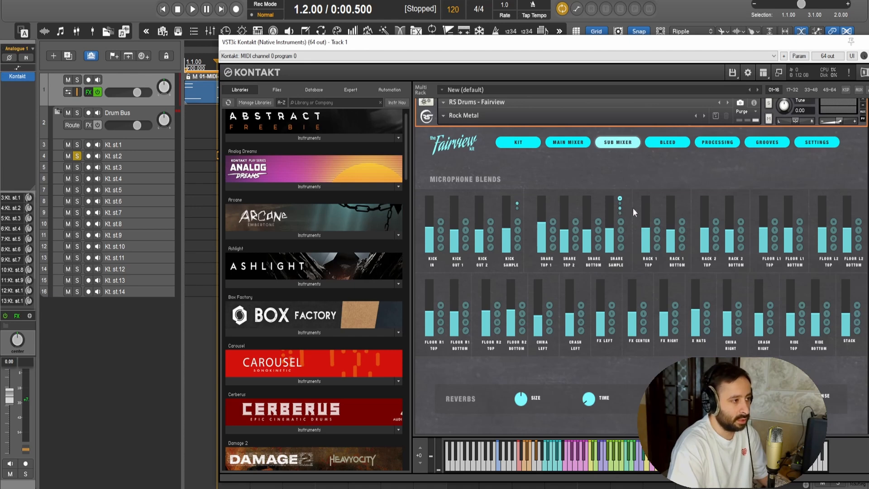
key("space")
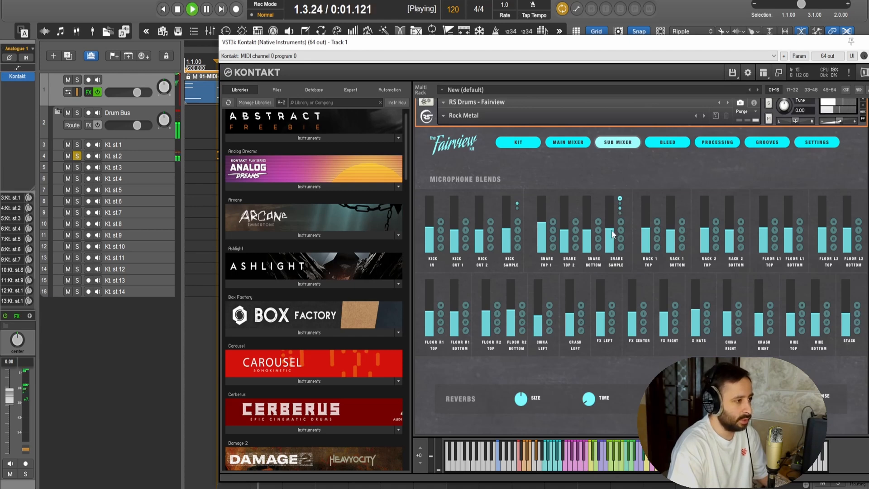
left_click_drag(613, 237, 572, 199)
key("space")
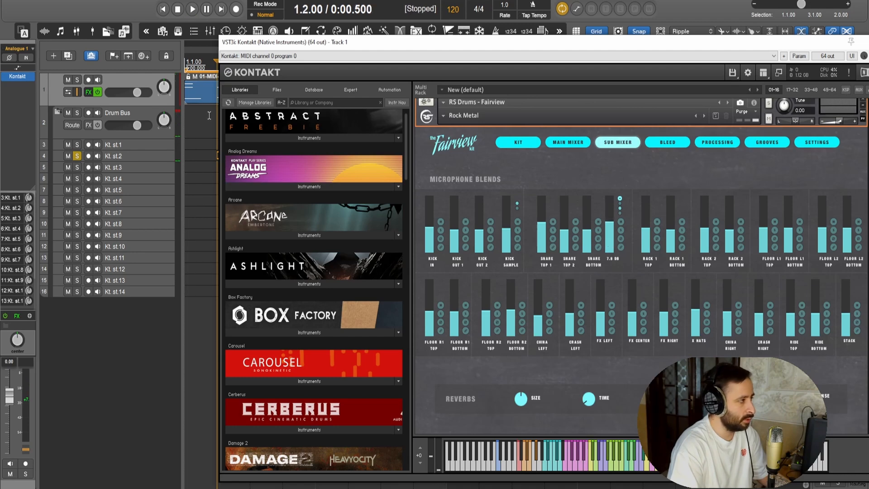
Transpose the Snare Hit notes in the MIDI item up two semitones and return to Kontakt with the loop playing
double_click(191, 94)
scroll(181, 244, "down", 3)
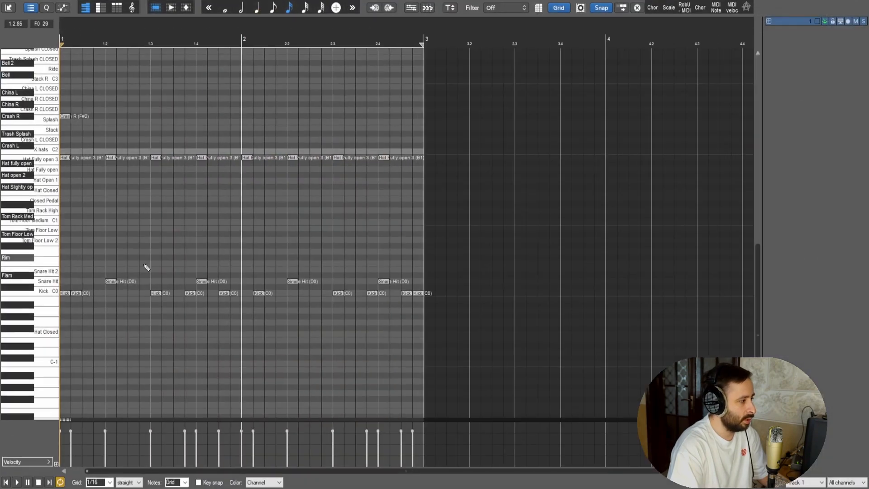
left_click(42, 285)
key("Up")
key("Up")
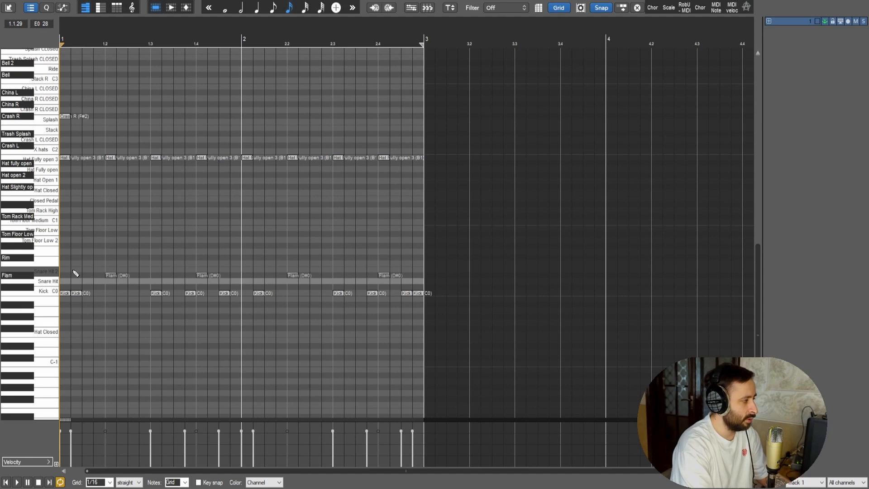
key("space")
left_click(838, 1)
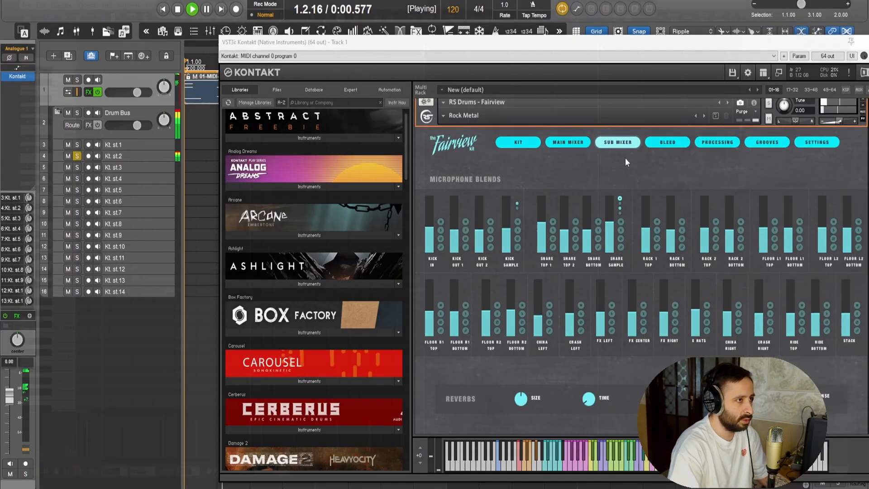
Raise the Snare Sample, Bottom and Top 2 blends, bring Snare Top 1 to 14.3 dB, and choose the Reference Brass 2 snare sample
left_click_drag(604, 234, 613, 207)
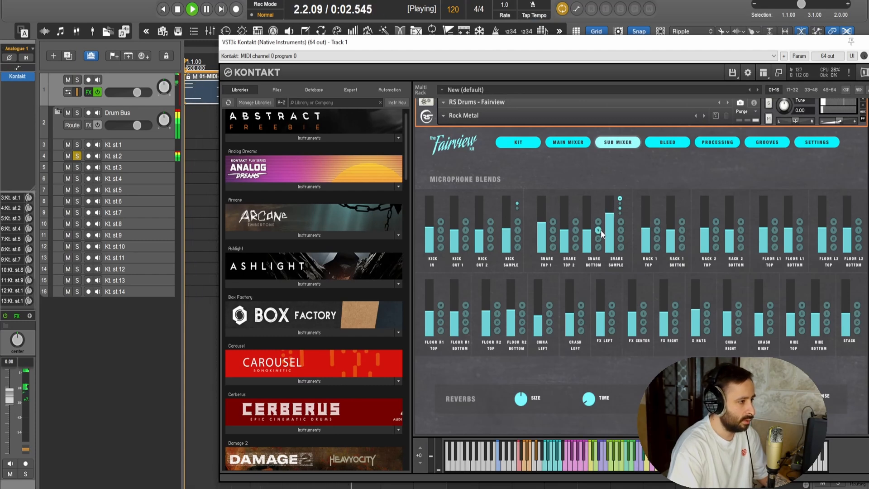
left_click_drag(587, 249, 569, 223)
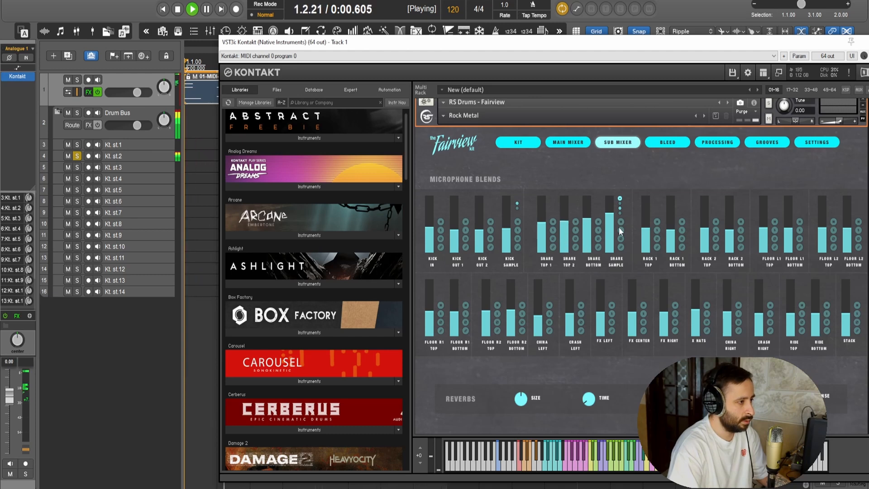
left_click(619, 200)
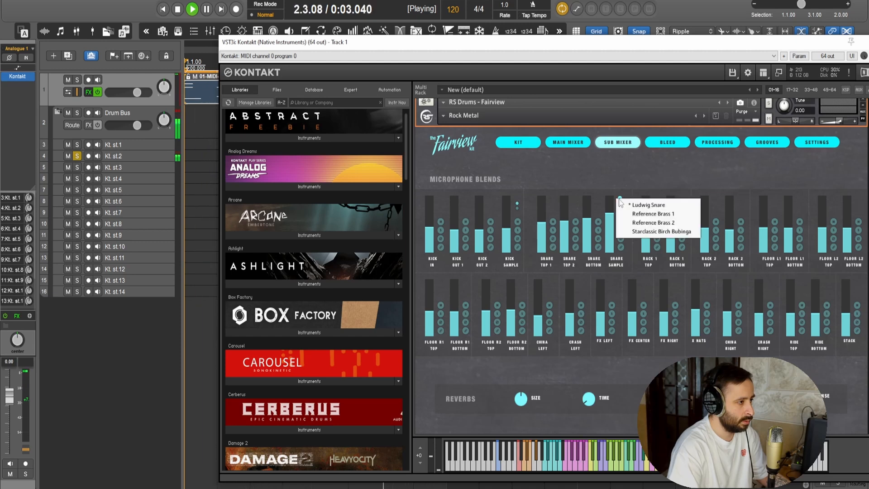
left_click(634, 223)
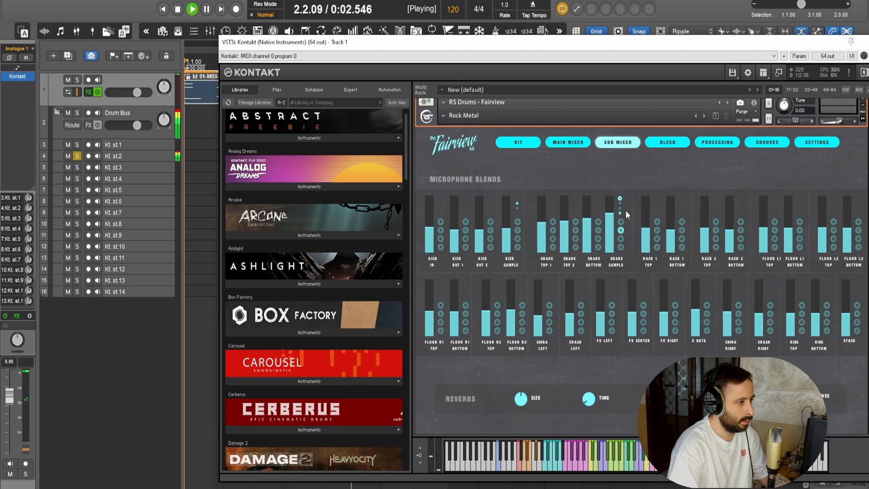
left_click(622, 230)
left_click_drag(567, 223, 544, 208)
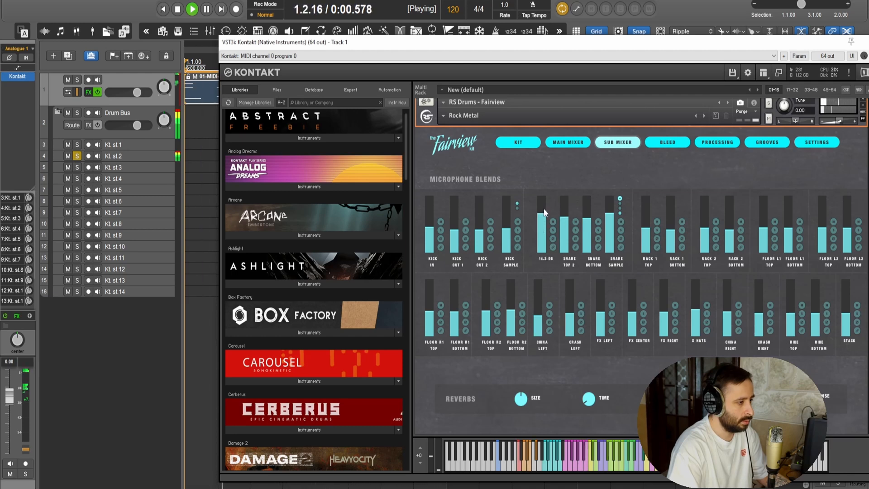
Unsolo Kt. st.2, solo the Kick Sample channel in the sub mixer, and raise its blend to 16.7 dB
left_click(77, 156)
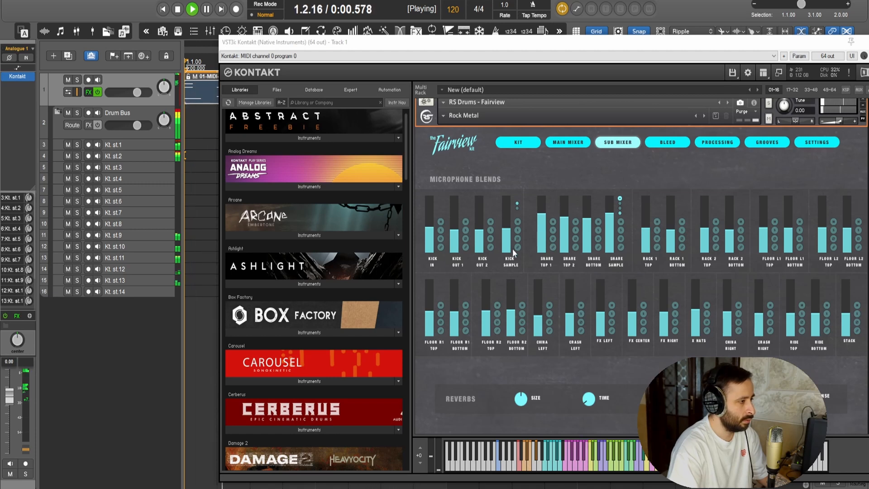
left_click(517, 230)
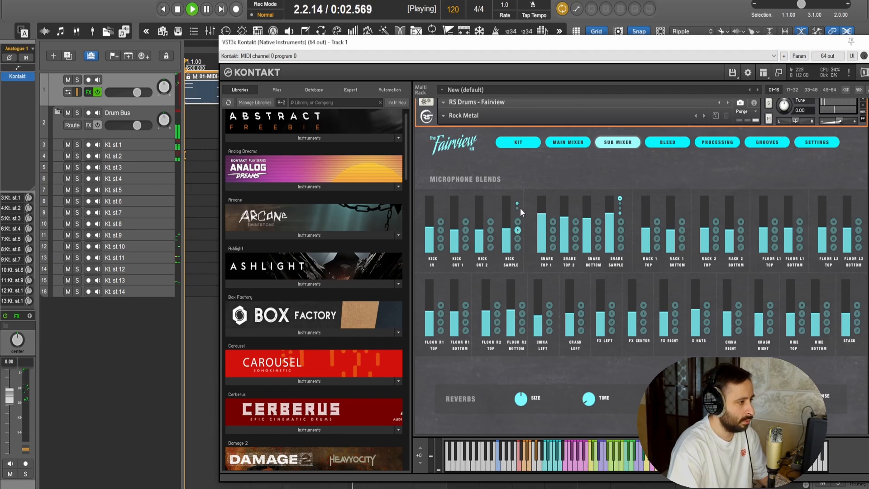
left_click(517, 208)
left_click(507, 217)
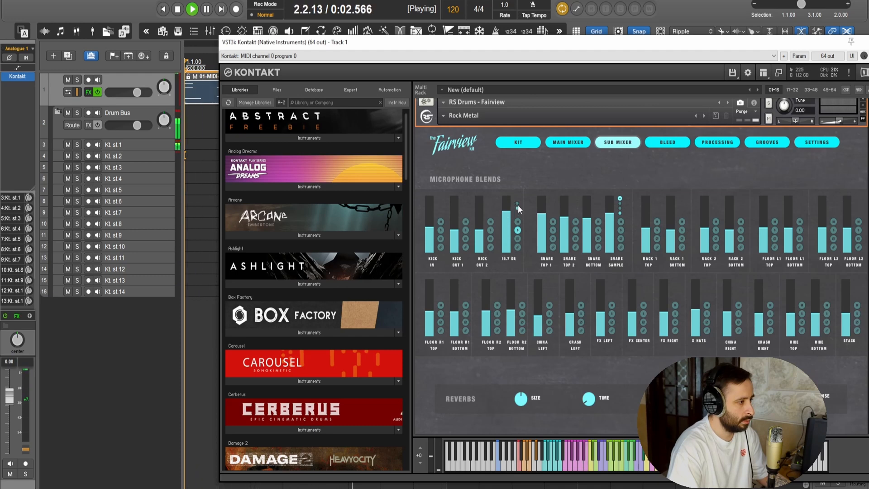
Rebalance the Kick In, Kick Out 1, Kick Out 2 and Kick Sample blends by ear, and stop playback
left_click_drag(507, 213, 439, 184)
mouse_move(455, 224)
left_mouse_down()
mouse_move(452, 264)
mouse_move(457, 184)
mouse_move(459, 230)
mouse_move(457, 209)
mouse_move(459, 223)
left_mouse_up()
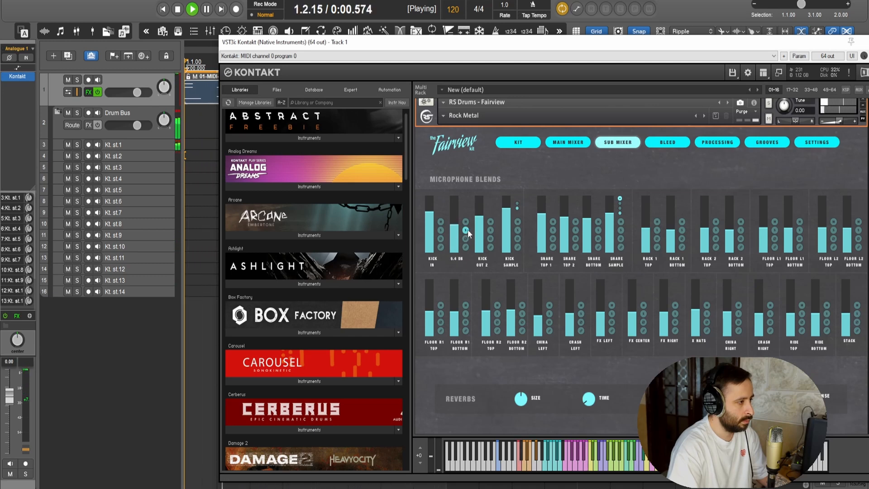
left_click_drag(479, 227, 501, 237)
mouse_move(431, 216)
left_mouse_down()
mouse_move(434, 208)
mouse_move(433, 218)
left_mouse_up()
mouse_move(508, 225)
left_mouse_down()
mouse_move(509, 215)
mouse_move(511, 223)
left_mouse_up()
key("space")
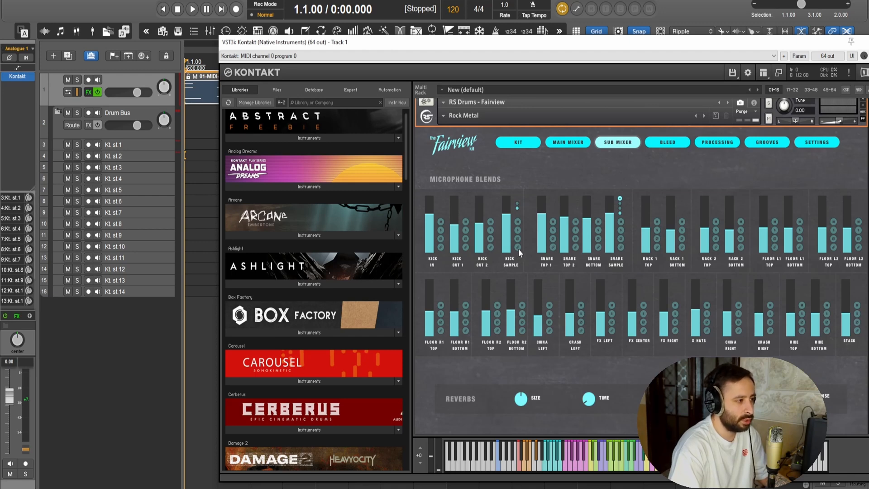
Try the lowest switches on the Kick Out 1, Kick Out 2 and Kick Sample channels
left_click(490, 247)
left_click_drag(506, 229, 506, 226)
left_click(491, 248)
left_click(517, 245)
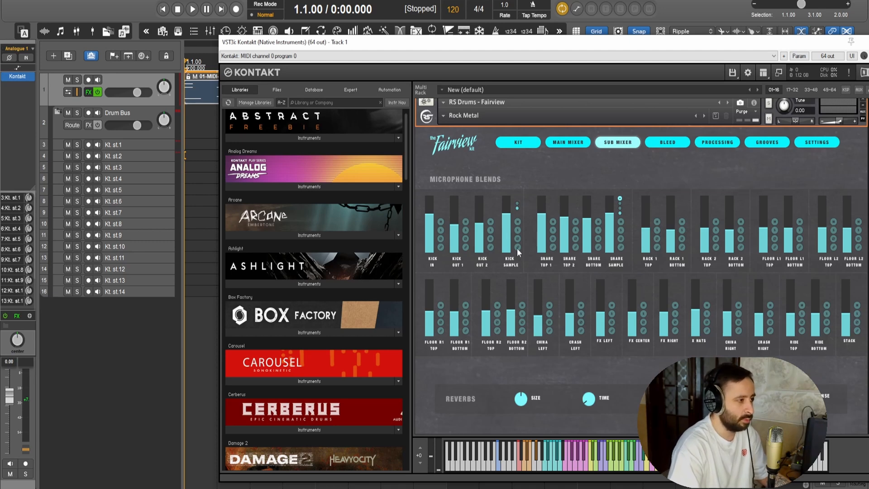
left_click(518, 248)
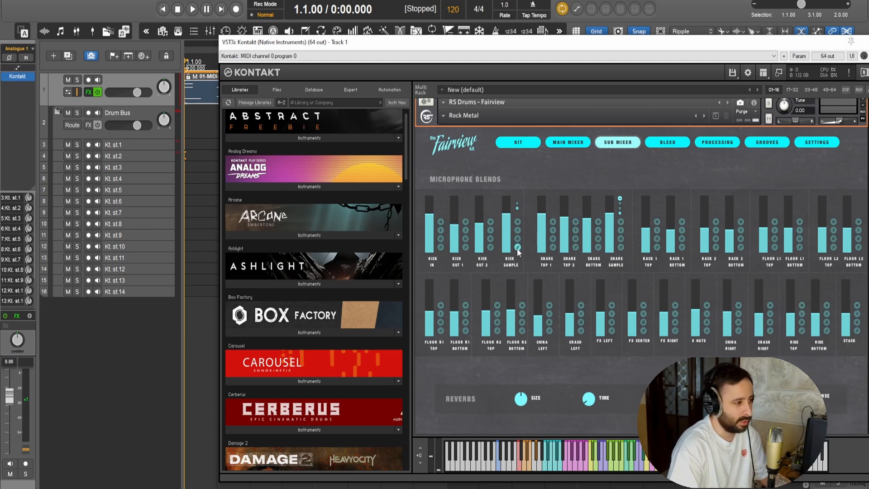
left_click(465, 247)
left_click(490, 248)
left_click_drag(507, 217, 506, 222)
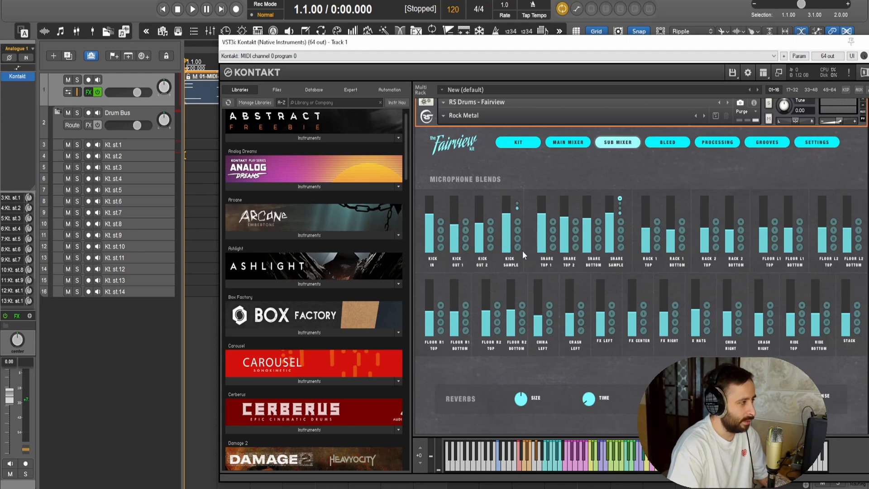
Audition the full kit briefly, and add the VST version of OTT (Xfer Records) to track Kt. st.1
key("space")
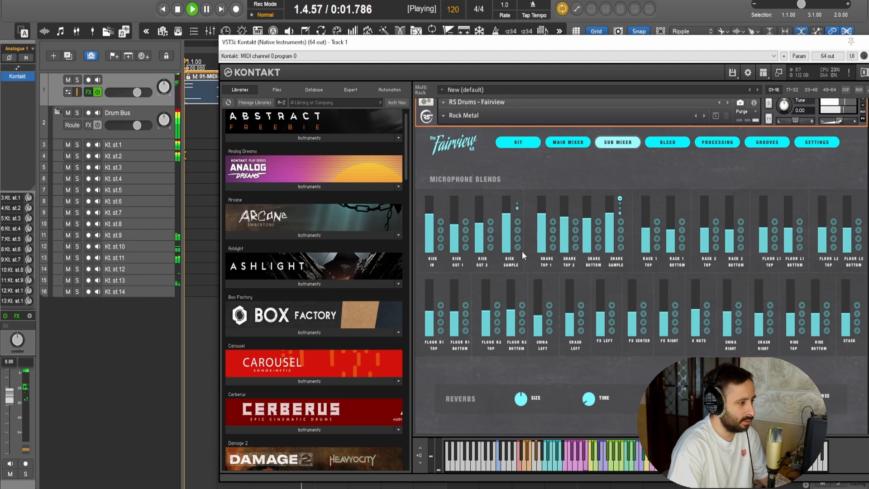
left_click(140, 143)
key("space")
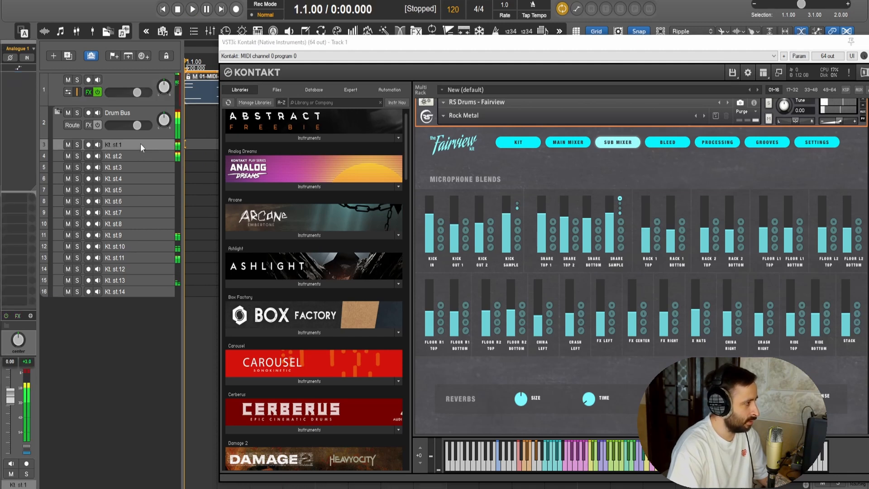
left_click(27, 74)
type("ot")
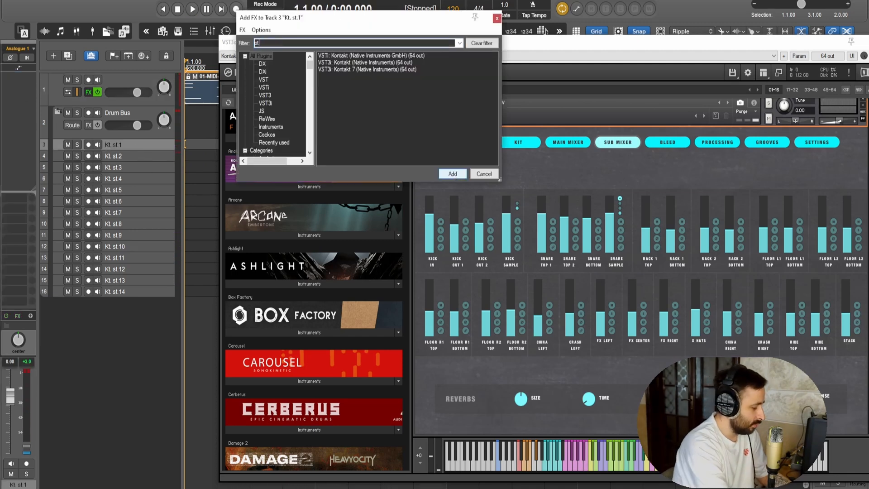
type("t")
key("Down")
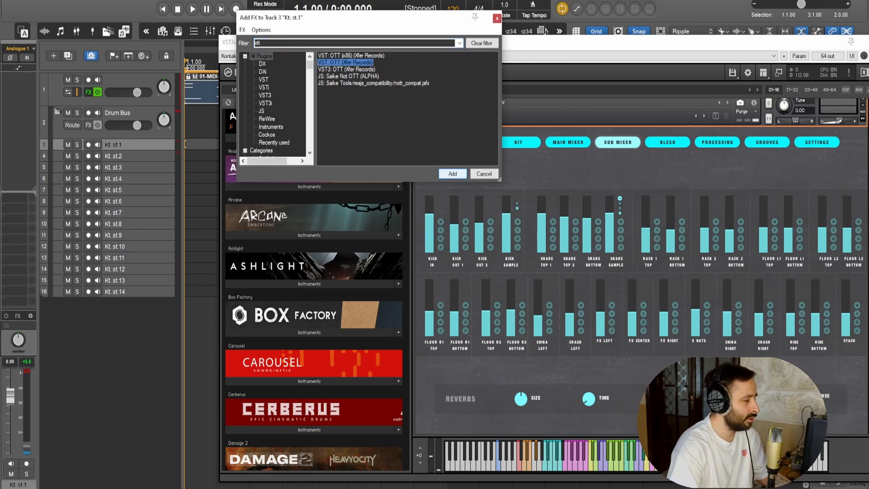
key("Return")
Set OTT's Depth to 49 % on Kt. st.1 and adjust its band thresholds while the loop plays
key("space")
left_click_drag(132, 4, 320, 51)
left_click_drag(288, 268, 320, 267)
left_click_drag(292, 236, 289, 206)
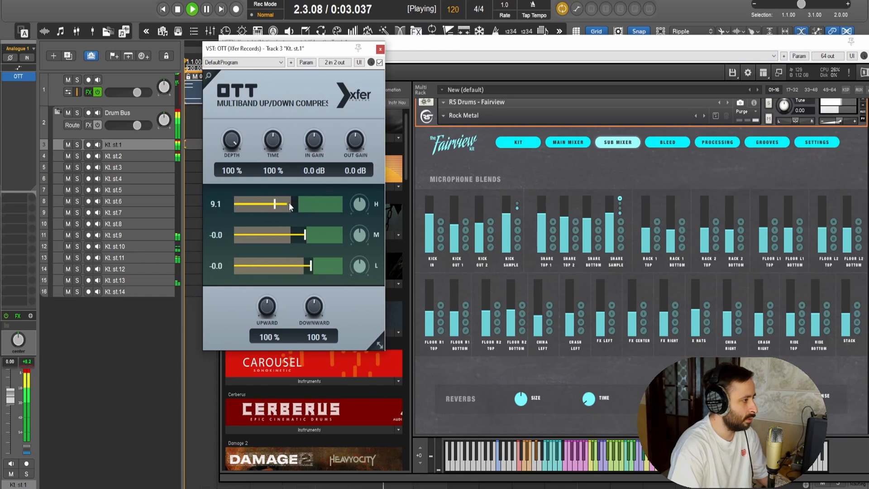
left_click_drag(230, 140, 233, 163)
left_click_drag(371, 62, 371, 44)
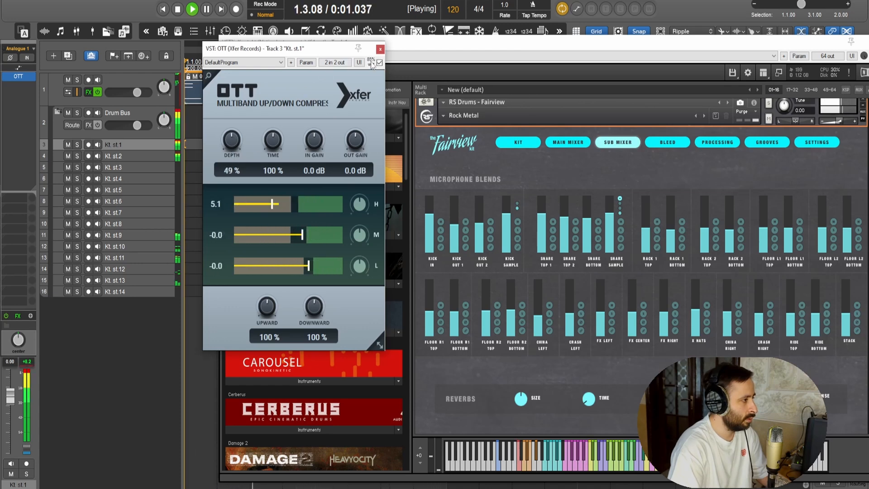
left_click_drag(308, 265, 302, 238)
left_click_drag(302, 265, 306, 266)
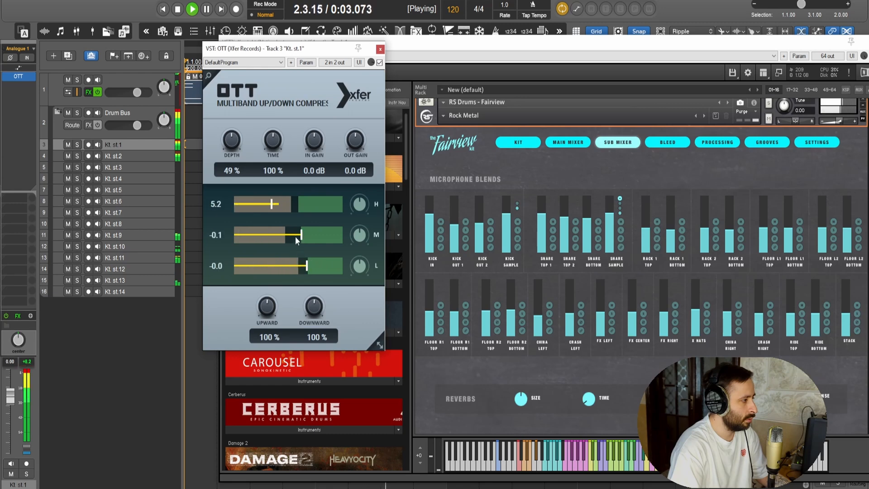
Set the kick's Verb to about 19% in Kontakt's main mixer, and close the Kontakt and OTT windows
left_click(571, 144)
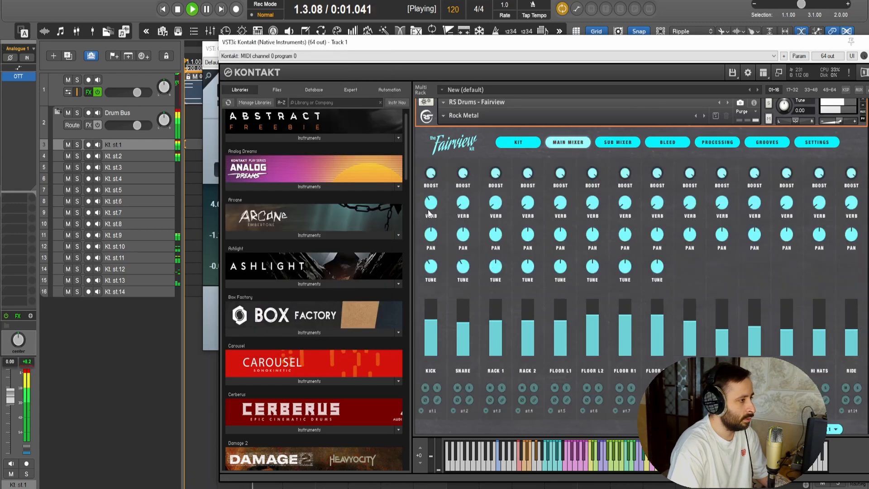
mouse_move(423, 238)
left_mouse_down()
mouse_move(422, 251)
mouse_move(414, 230)
left_mouse_up()
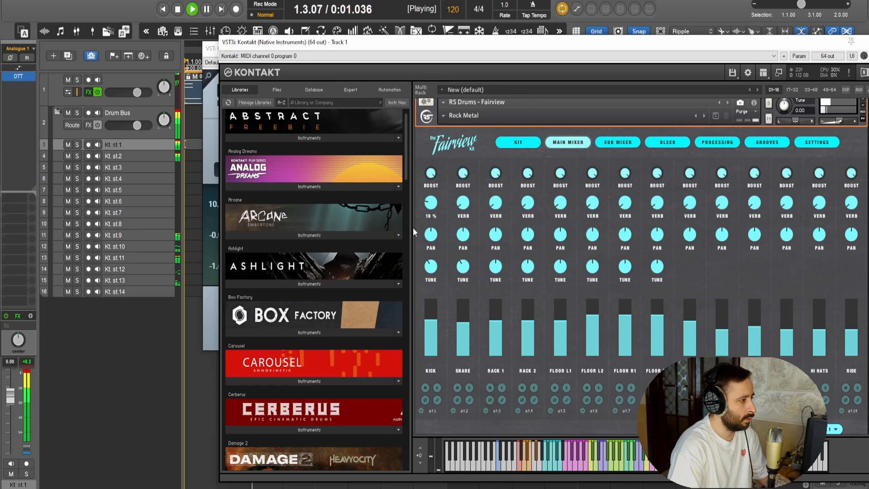
left_click_drag(772, 42, 711, 46)
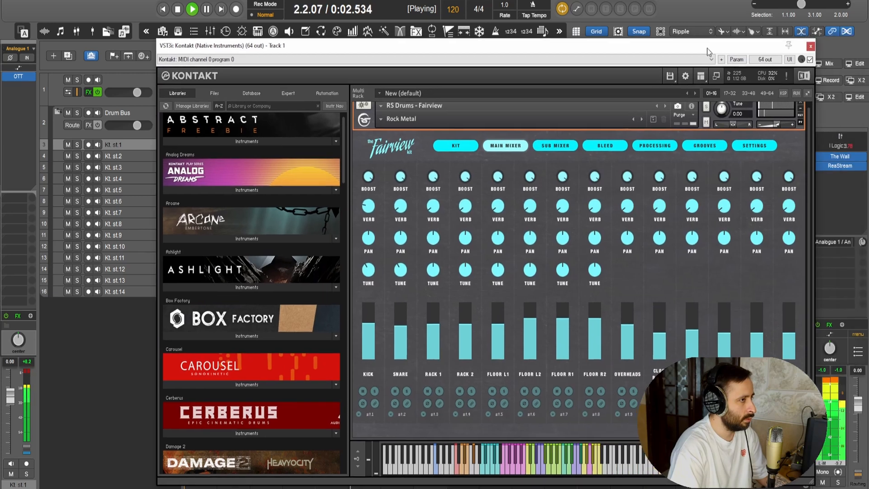
left_click(810, 46)
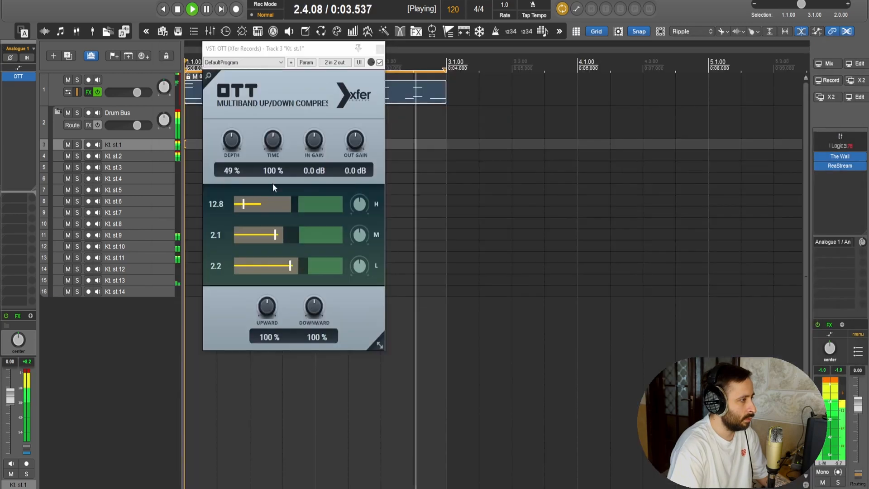
left_click(379, 49)
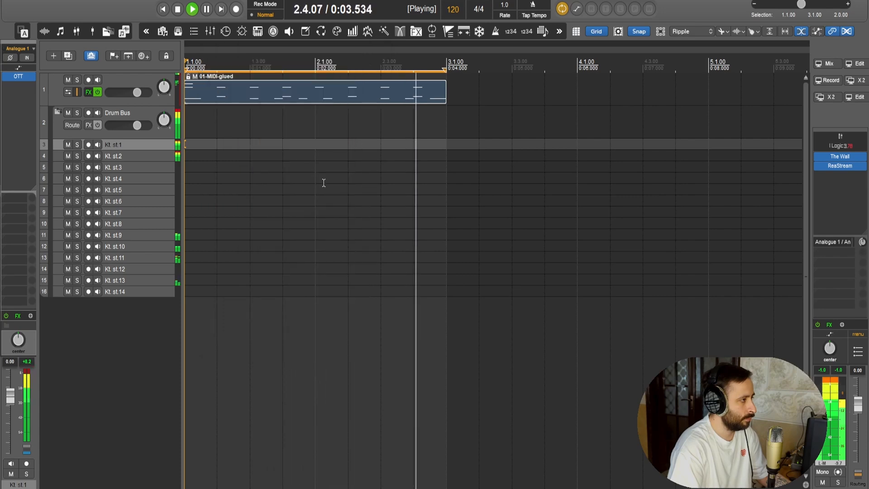
Reopen Kontakt from the first track, move its window clear of the track list, and stop playback
left_click(115, 81)
left_click(23, 78)
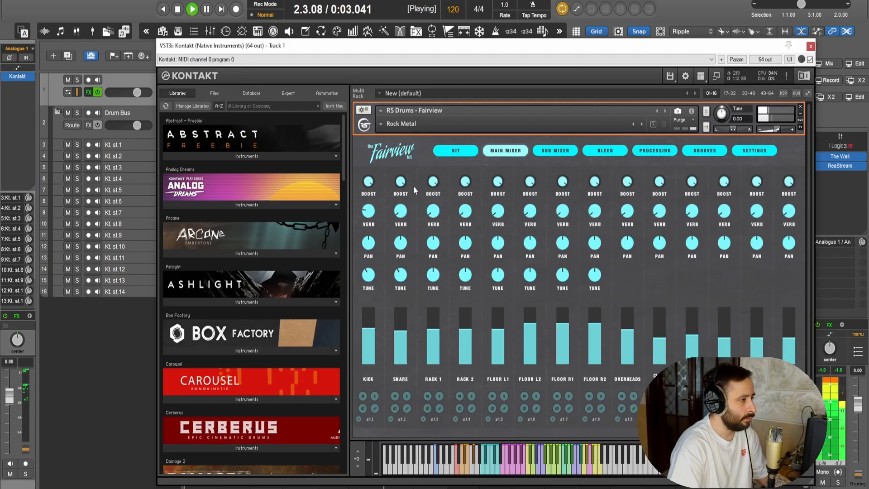
left_click_drag(458, 46, 531, 46)
key("space")
Add the VST version of OTT (Xfer Records) to track Kt. st.2 and start playback
left_click(129, 157)
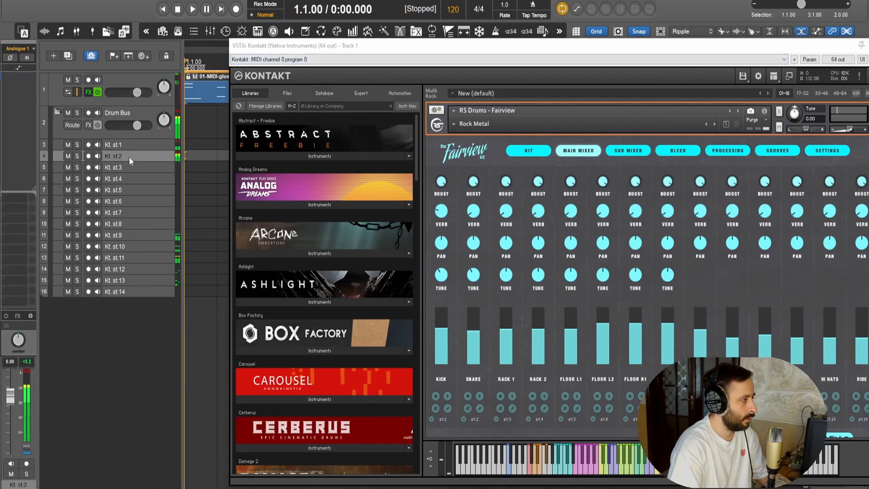
left_click(31, 87)
key("Down")
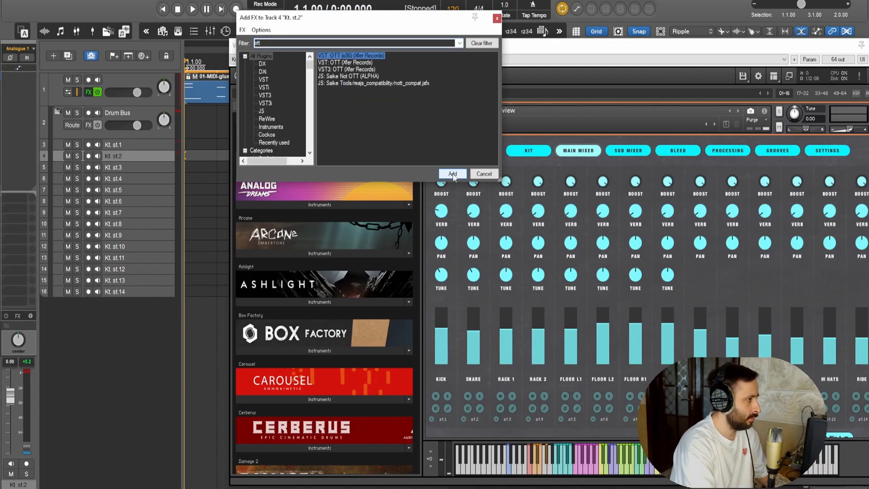
left_click(453, 173)
key("space")
Reduce OTT's Depth on Kt. st.2 while the loop plays, and close the OTT window
left_click_drag(173, 10, 349, 51)
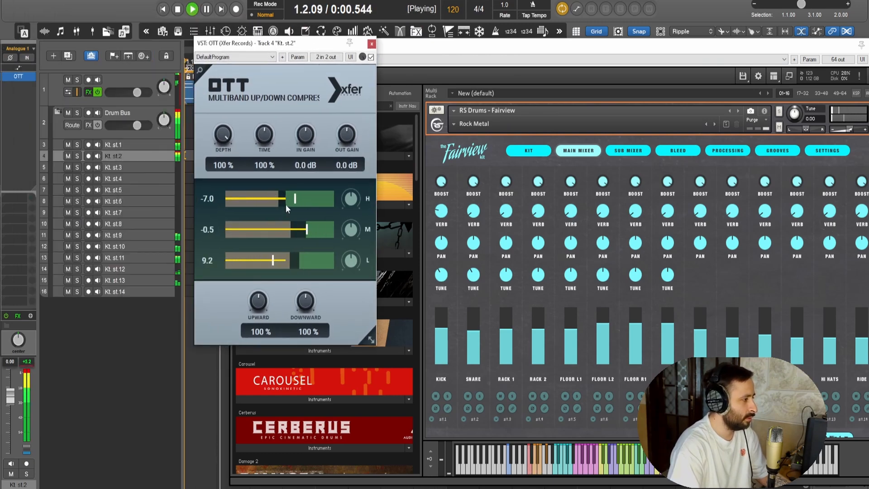
left_click_drag(222, 134, 222, 183)
left_click_drag(363, 56, 362, 71)
left_click(371, 45)
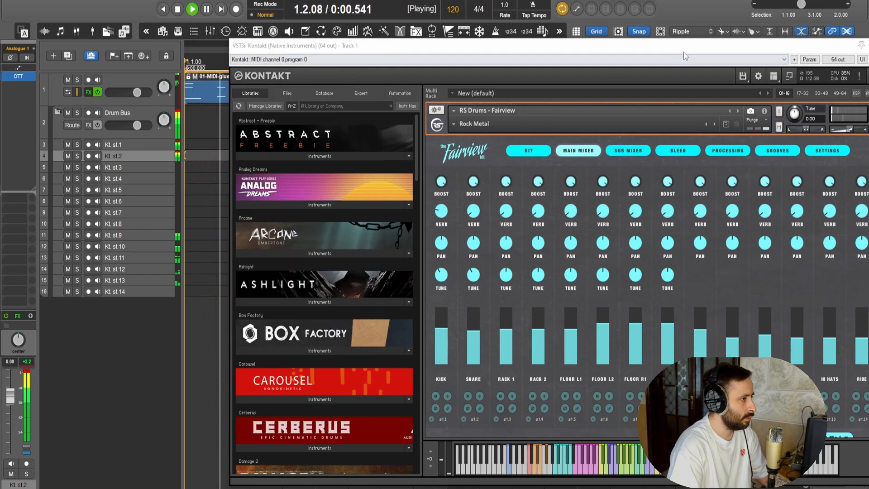
Audition the snare and the kick one after the other in solo in Kontakt's main mixer, leaving neither soloed
left_click_drag(679, 45, 607, 42)
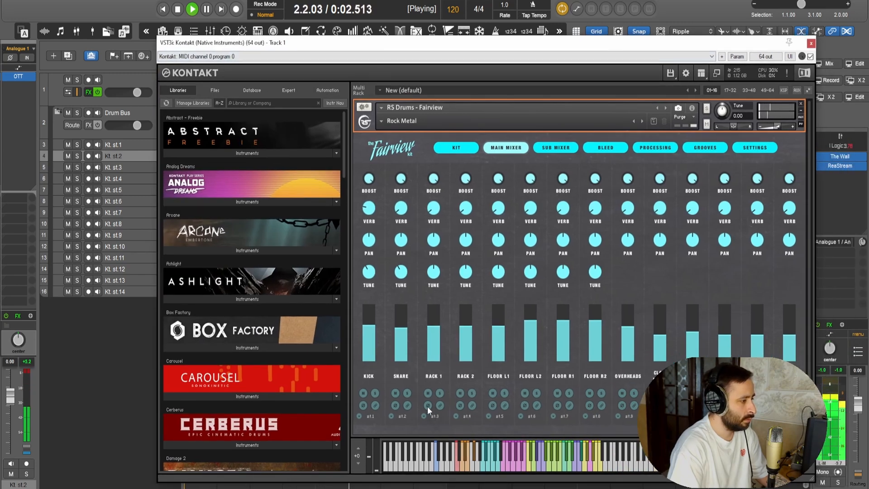
key("space")
left_click(395, 405)
key("space")
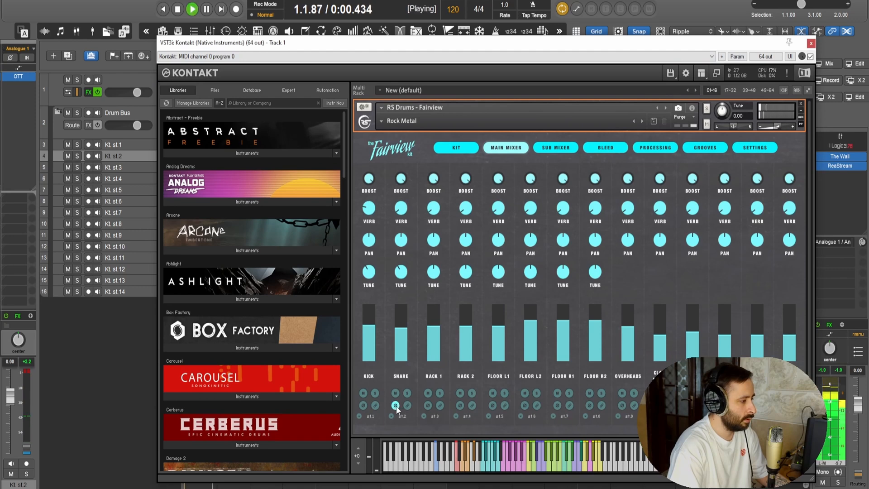
left_click(363, 405)
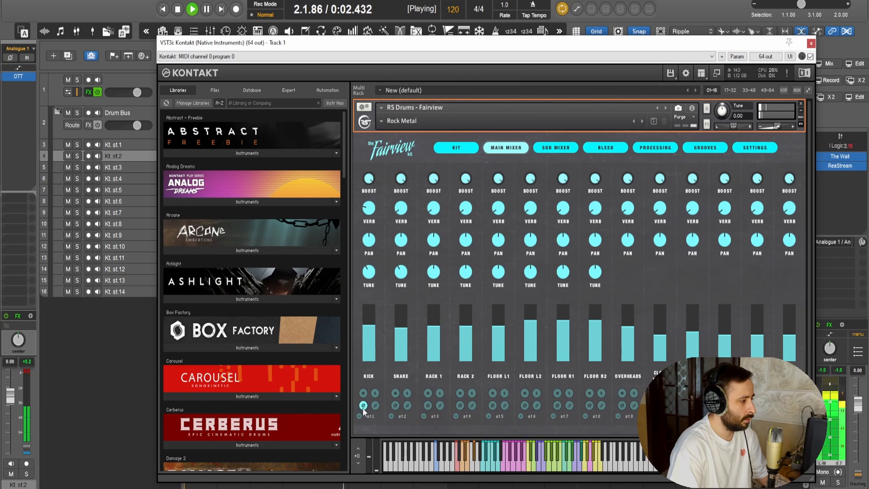
left_click(363, 405)
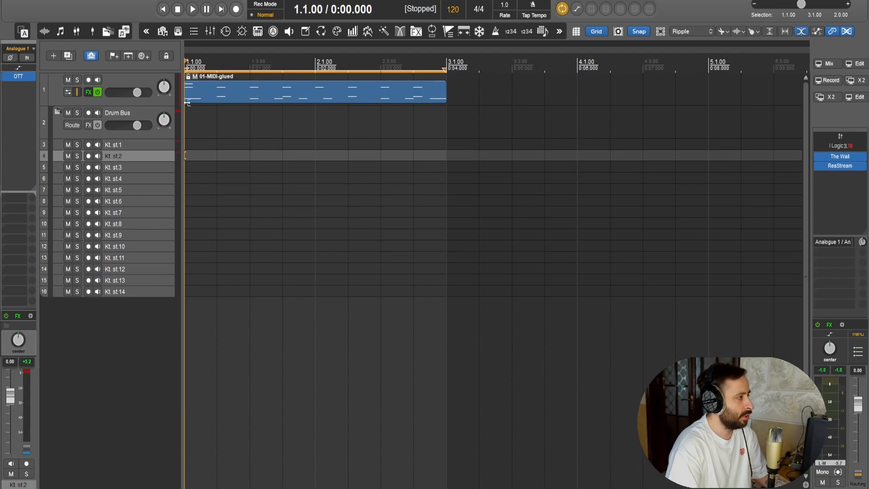
Open the 01-MIDI-glued item in the MIDI editor and delete all its notes
double_click(187, 103)
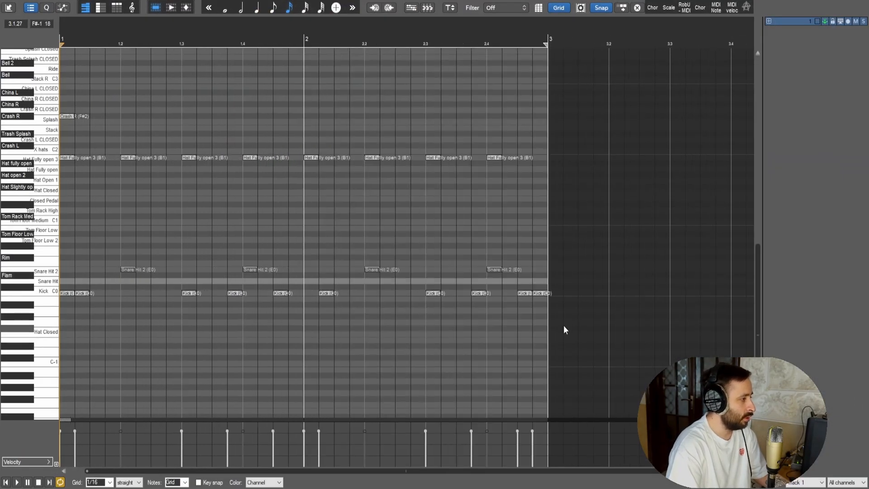
scroll(564, 329, "down", 1)
left_click_drag(545, 341, 68, 55)
key("Delete")
scroll(140, 290, "up", 3)
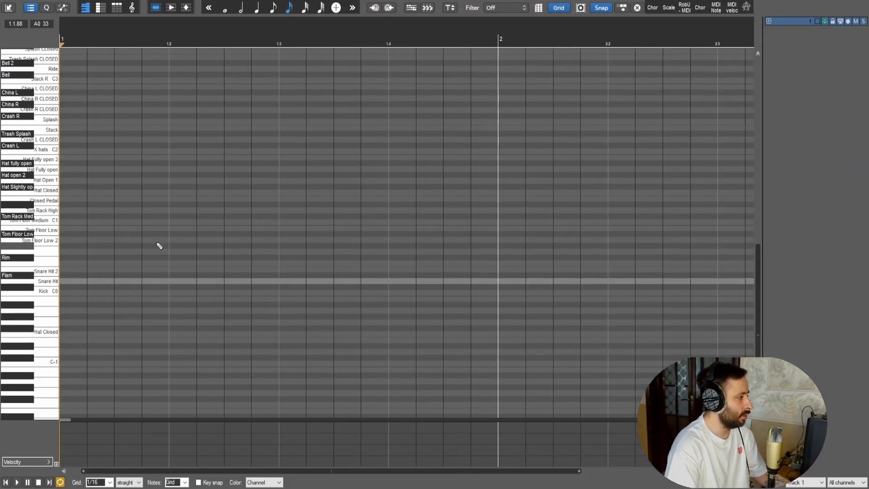
Set the MIDI grid to 1/32 and draw the opening floor-tom notes of a new two-bar fill in bar 1
scroll(170, 250, "down", 2)
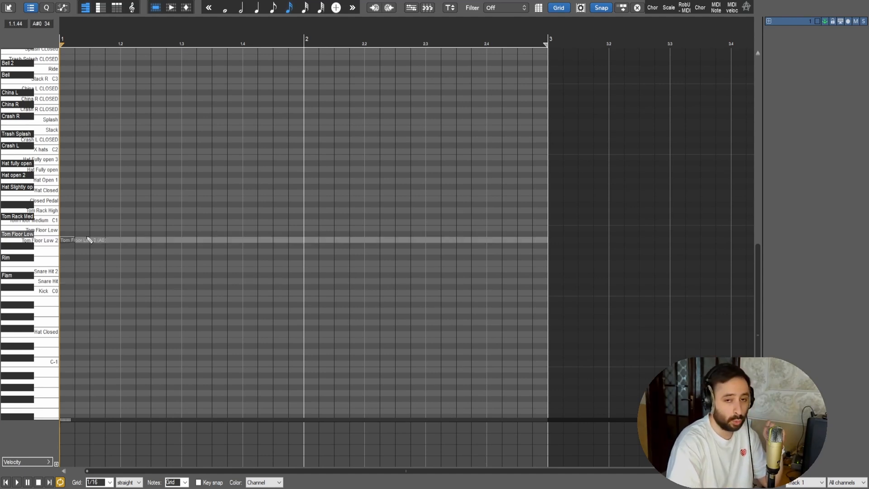
scroll(92, 235, "up", 1)
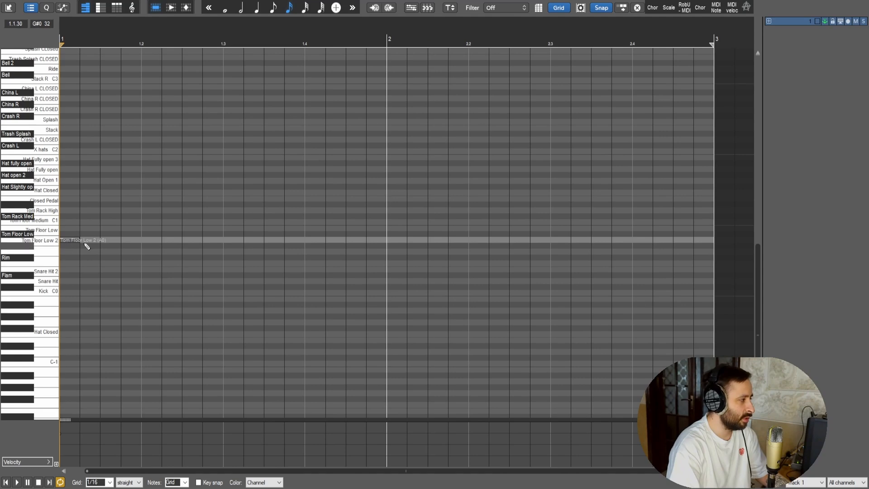
key("6")
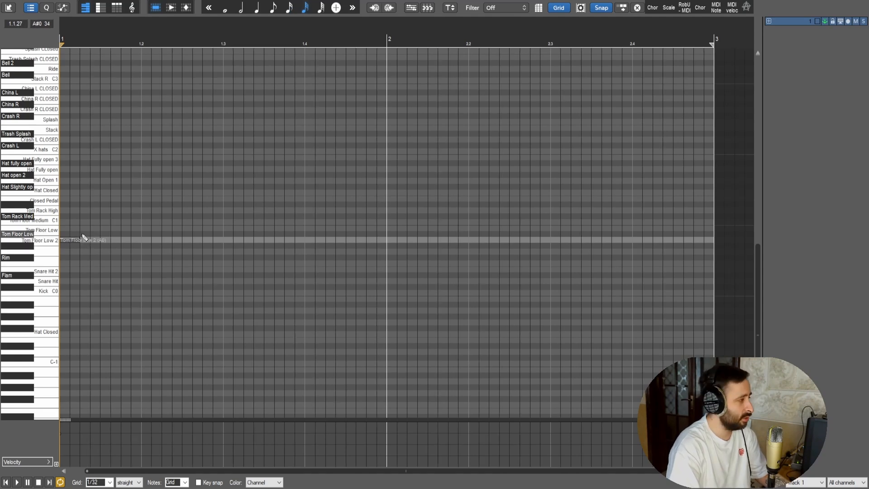
left_click(83, 236)
left_click(106, 229)
left_click(116, 229)
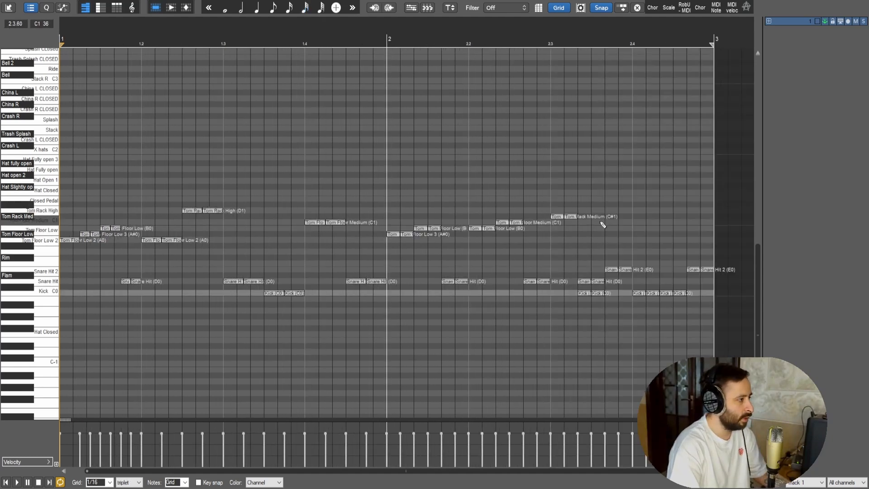
Select all notes of the tom, snare and kick fill and humanize them
left_click_drag(739, 311, 34, 153)
key("h")
key("Return")
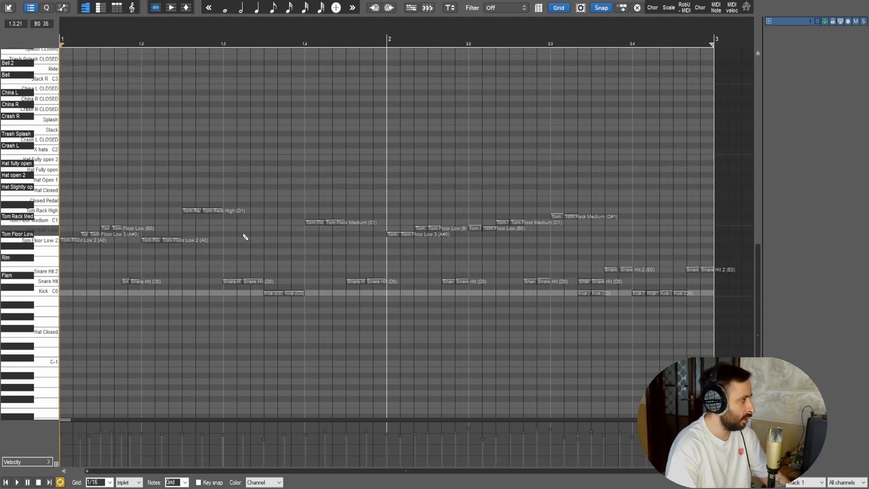
Select every 2nd tom note, starting with the 2nd, using the MIDI Note Selector, and play the fill
left_click_drag(248, 165, 326, 158)
left_click_drag(72, 248, 596, 145)
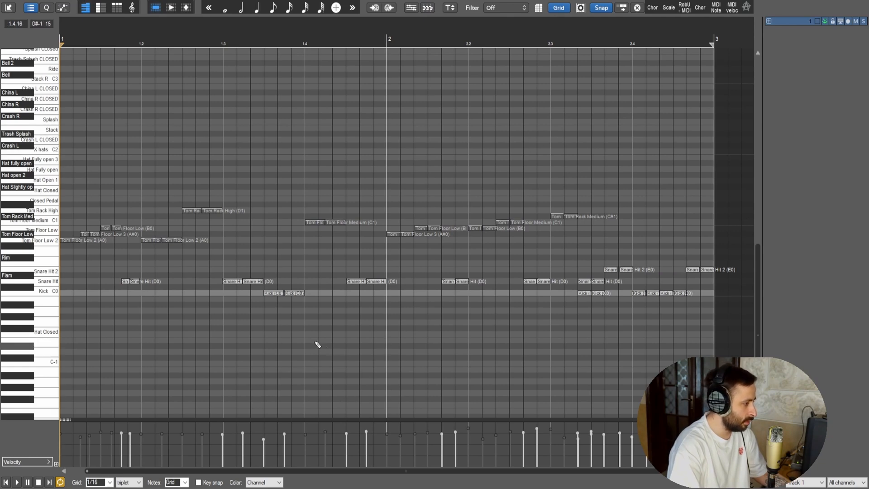
left_click(719, 9)
left_click_drag(688, 25, 691, 26)
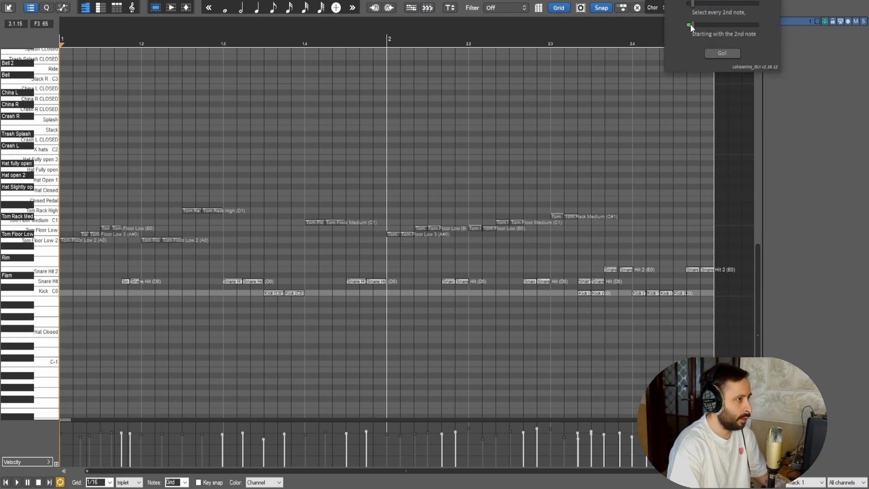
left_click(724, 53)
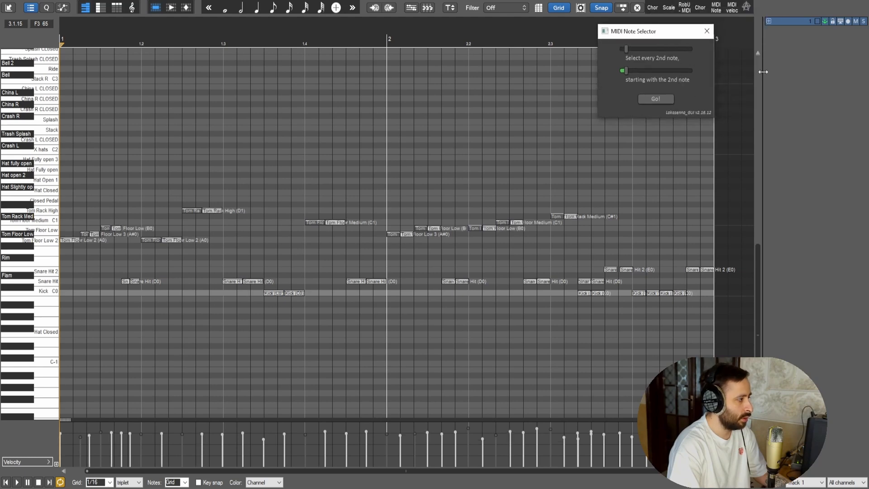
left_click(707, 31)
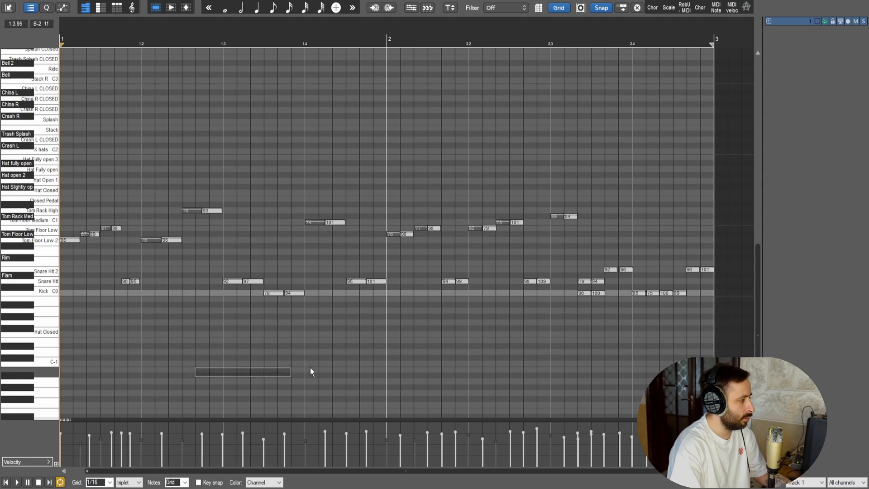
key("space")
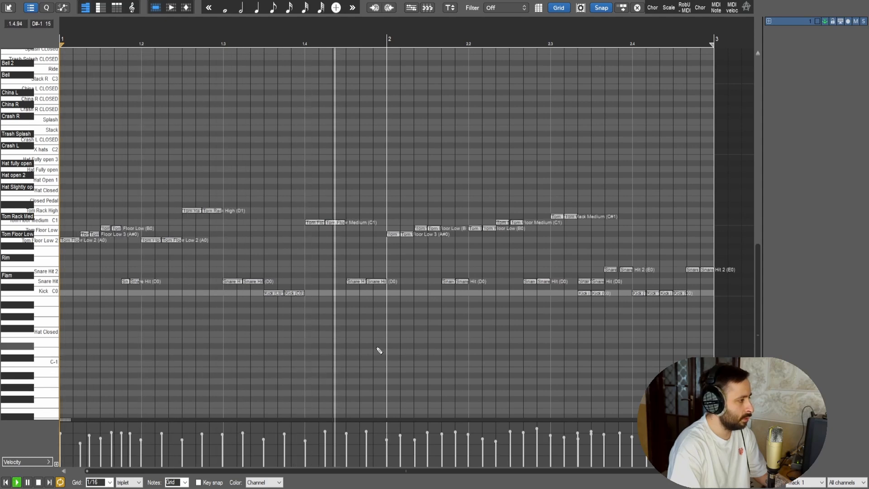
left_click_drag(266, 257, 333, 225)
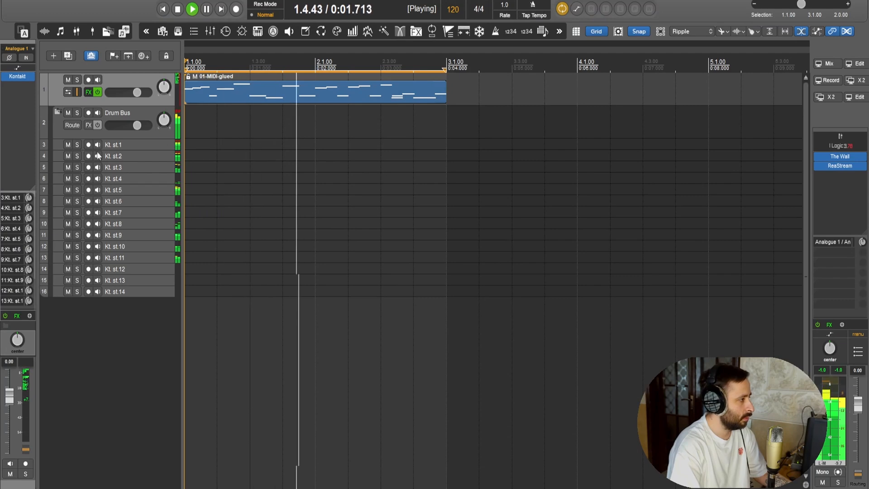
Reopen Kontakt from the first track and raise Rack 1 Top to about 6 dB, auditioning both Rack 1 mics in solo
left_click(68, 92)
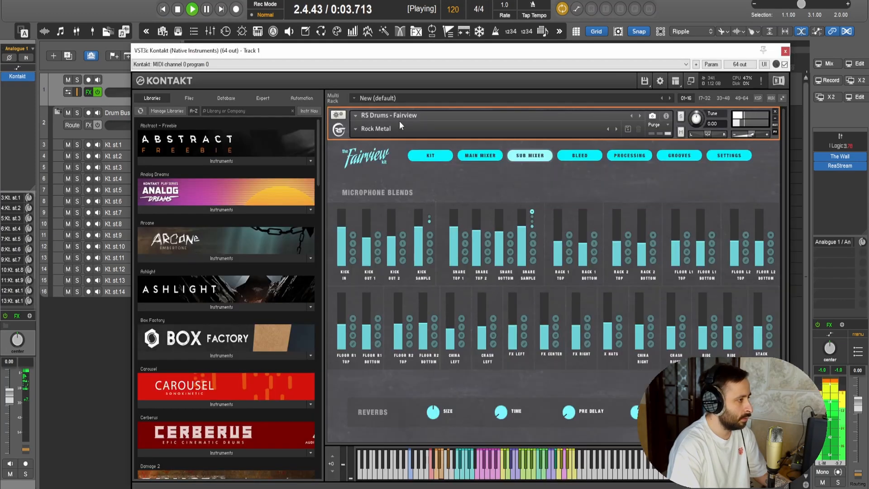
left_click_drag(475, 55, 488, 50)
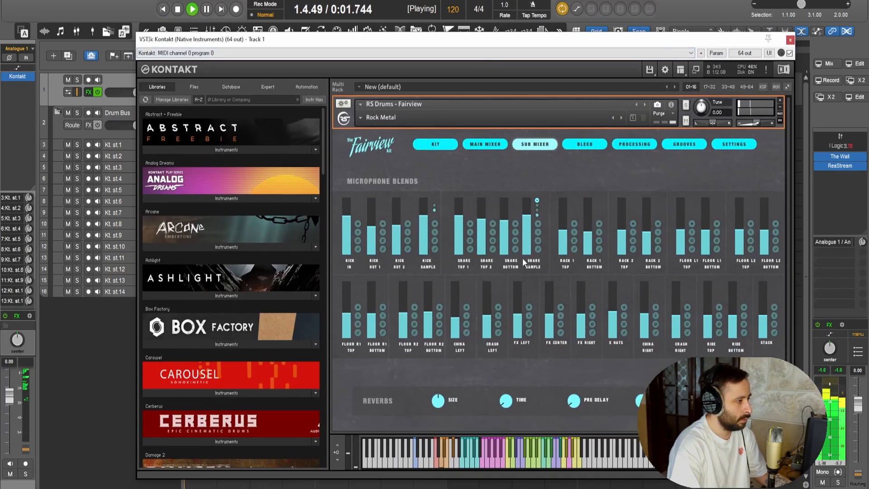
left_click(574, 232)
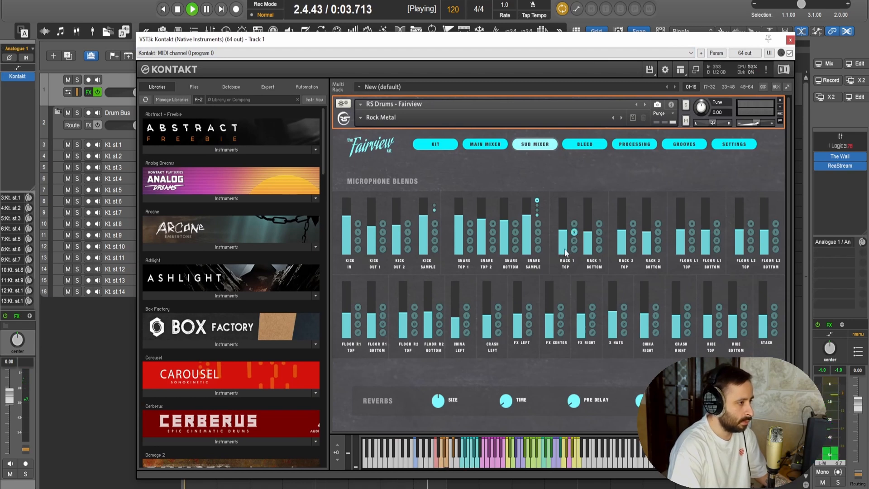
left_click_drag(545, 41, 550, 87)
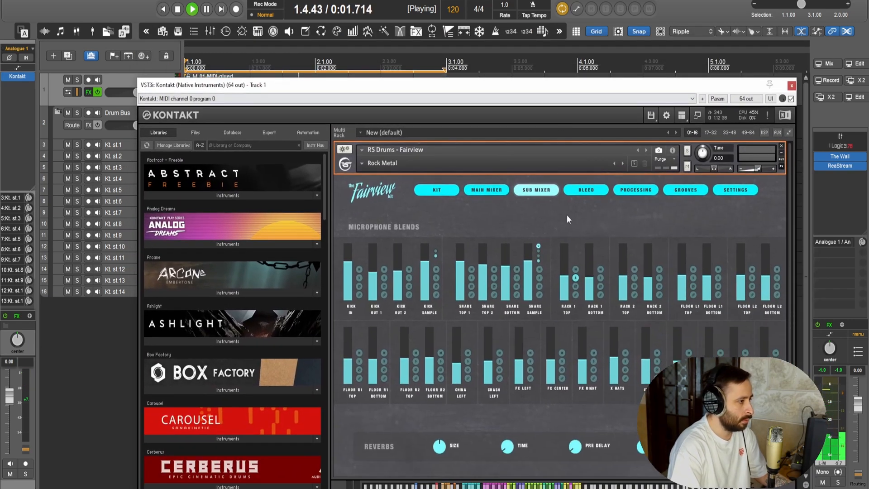
left_click_drag(566, 281, 569, 274)
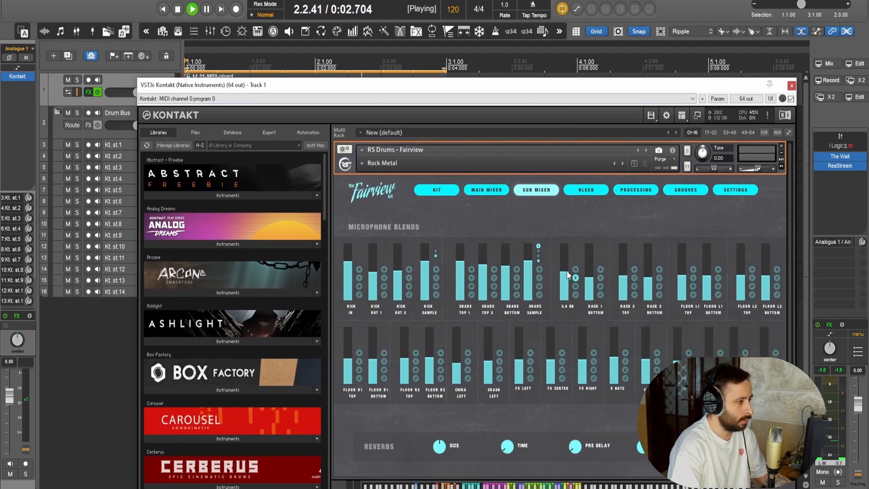
left_click(601, 278)
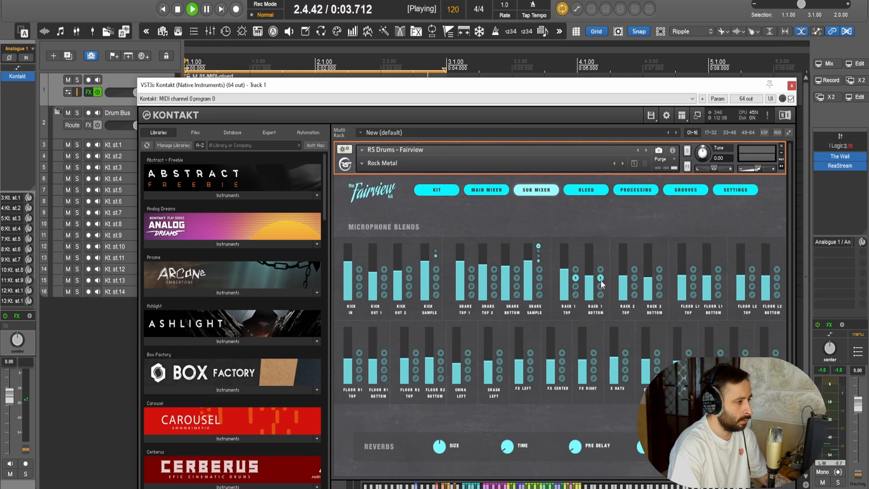
left_click(601, 278)
left_click(575, 278)
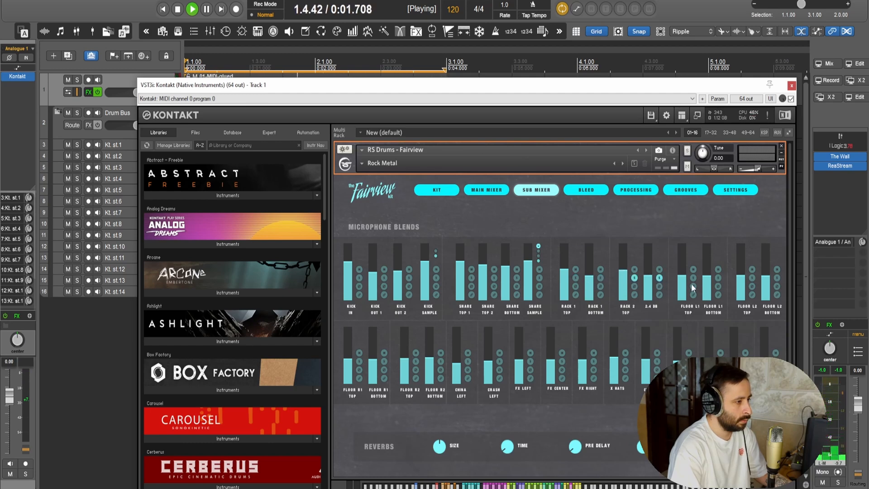
Unsolo the Rack 2 mics, raise Floor L1 Top to about 6 dB, and unsolo both Floor L1 mics
left_click(659, 279)
left_click(635, 278)
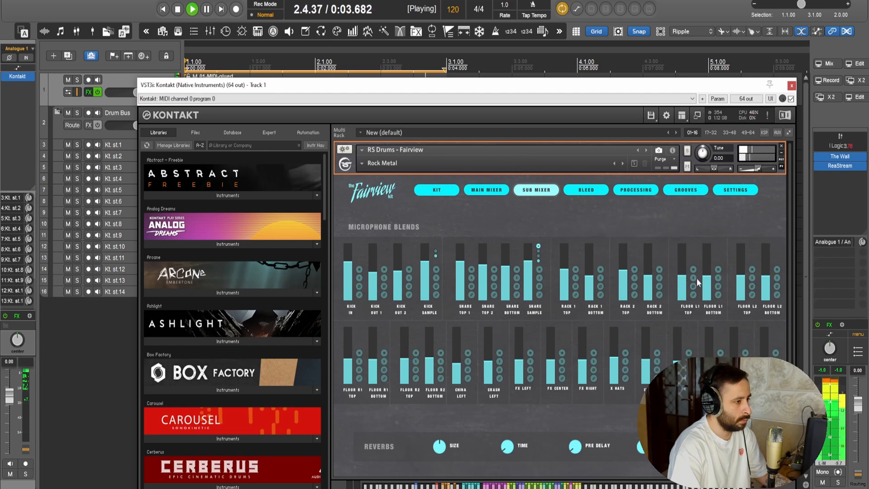
left_click_drag(680, 285, 687, 274)
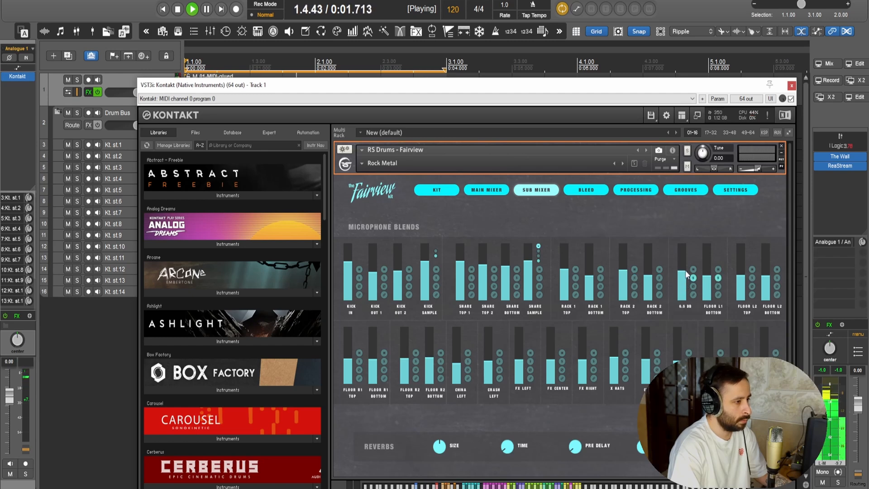
left_click(720, 278)
left_click(694, 278)
Solo the Floor L2 mics, raise the top mic's level and slightly lower the bottom mic's level
left_click(752, 278)
left_click(777, 278)
left_click_drag(746, 276, 746, 275)
left_click_drag(767, 284, 767, 284)
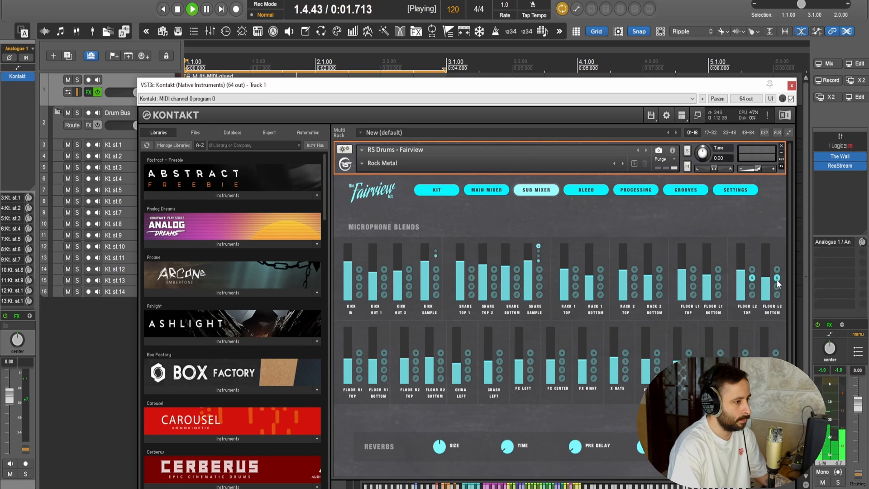
Solo both Floor R1 mics, raise the top mic's level, and stop playback
left_click(357, 361)
left_click(385, 361)
left_click_drag(349, 358, 349, 350)
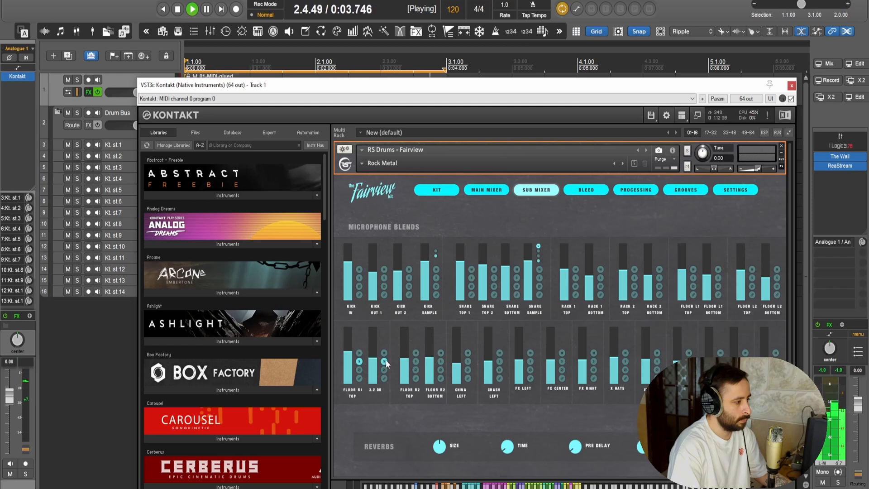
key("space")
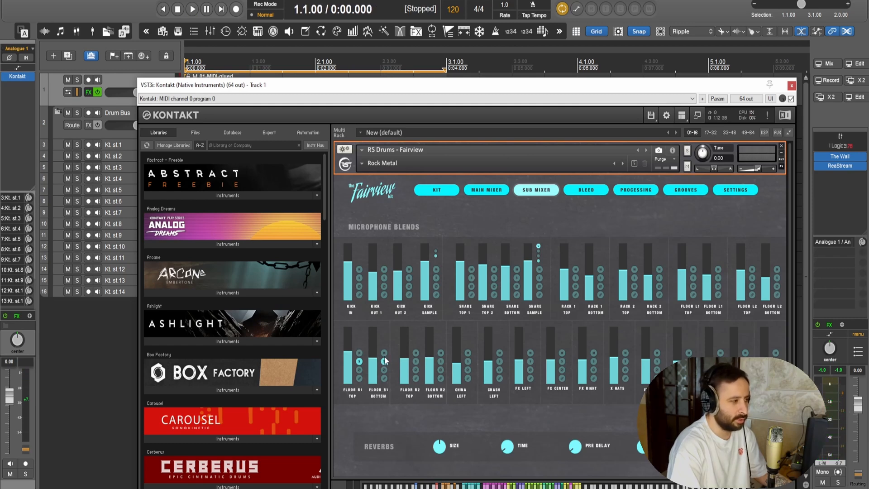
Unsolo the Floor R1 mics, audition both Floor R2 mics in solo while raising the top mic's level, and close Kontakt
key("space")
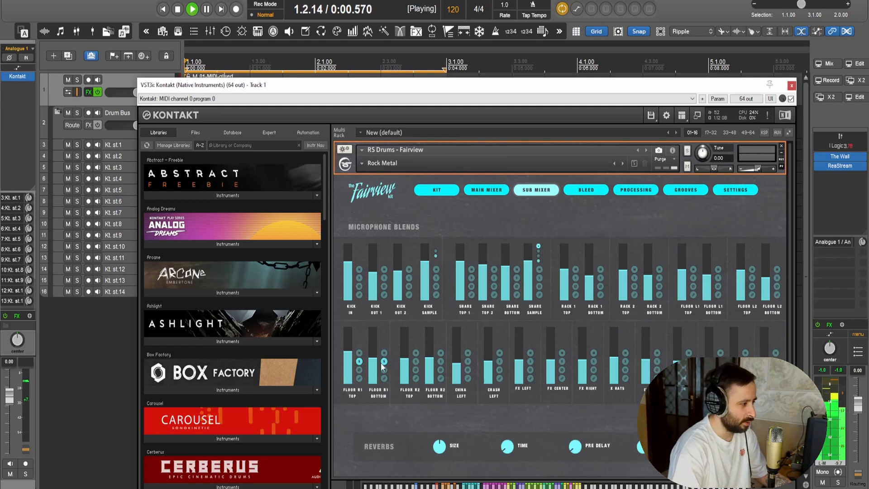
key("space")
key("space")
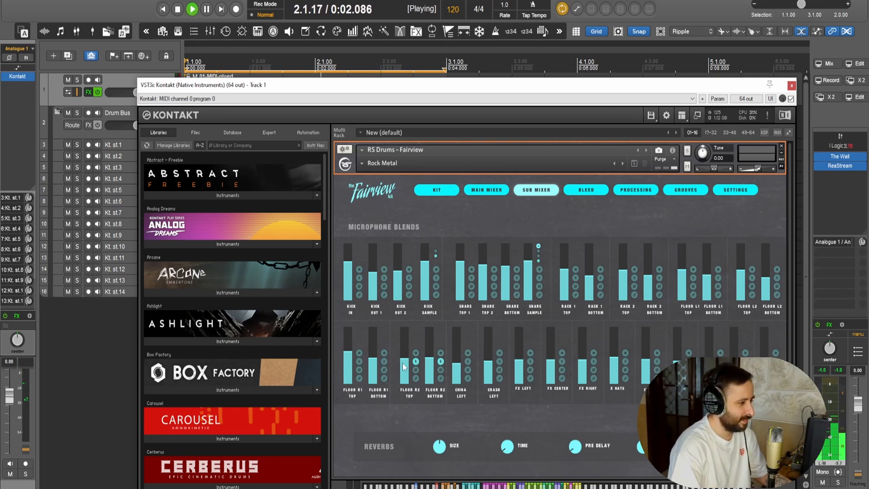
left_click_drag(429, 358, 428, 361)
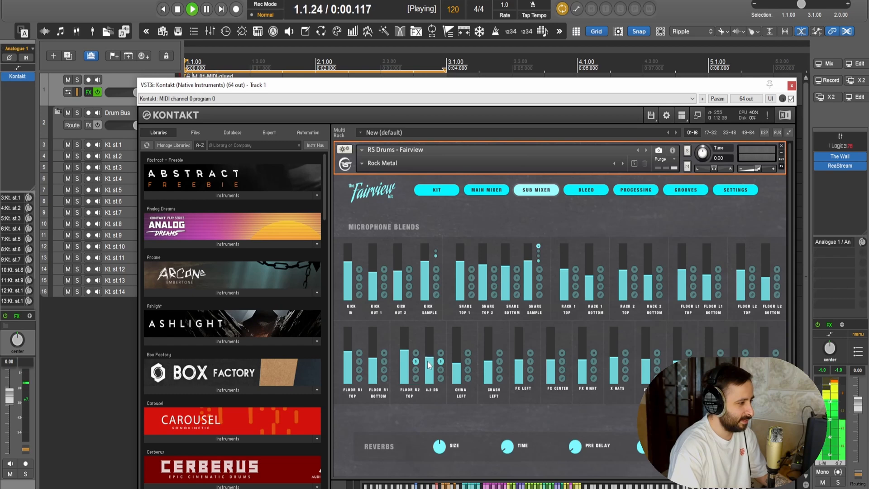
left_click_drag(433, 360, 431, 360)
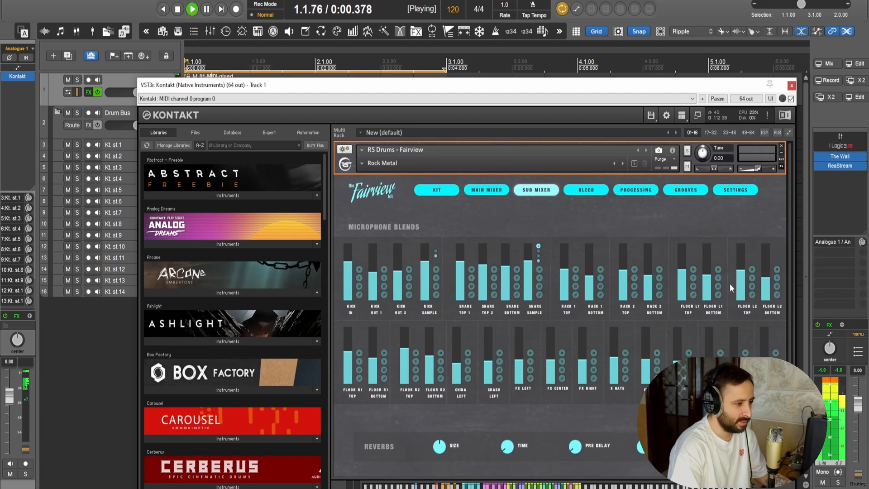
key("space")
left_click(792, 86)
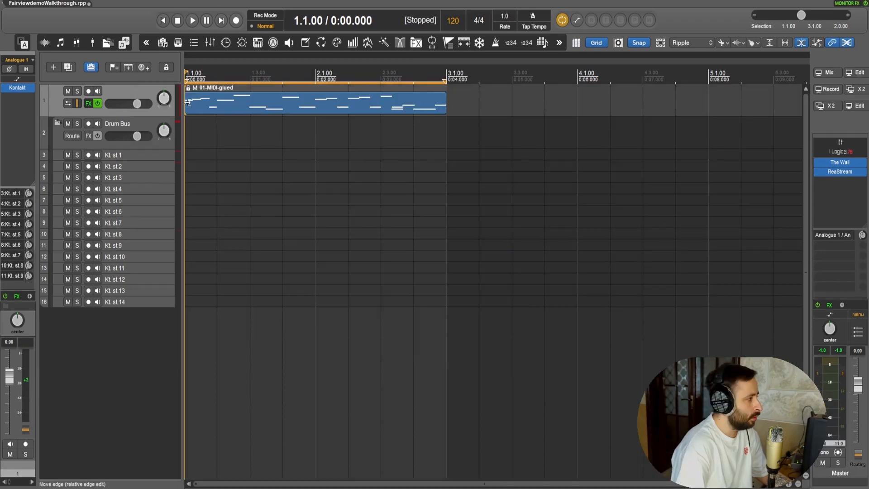
Mute all kick and snare notes in the first track's MIDI item and play the tom pattern alone
double_click(187, 103)
scroll(682, 351, "down", 2)
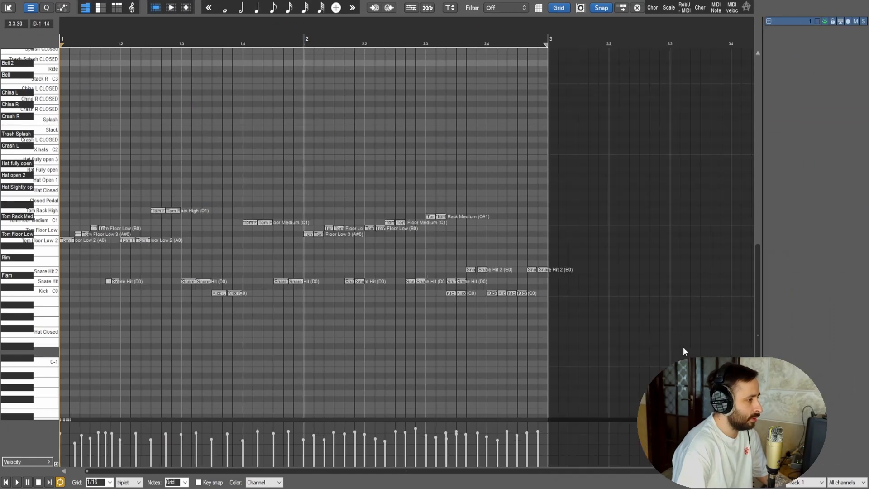
left_click_drag(645, 349, 103, 262)
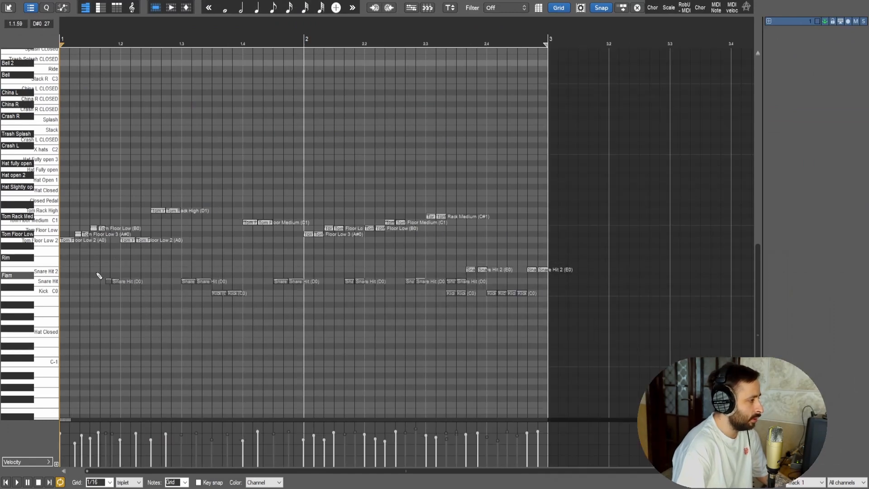
scroll(355, 341, "up", 3)
key("space")
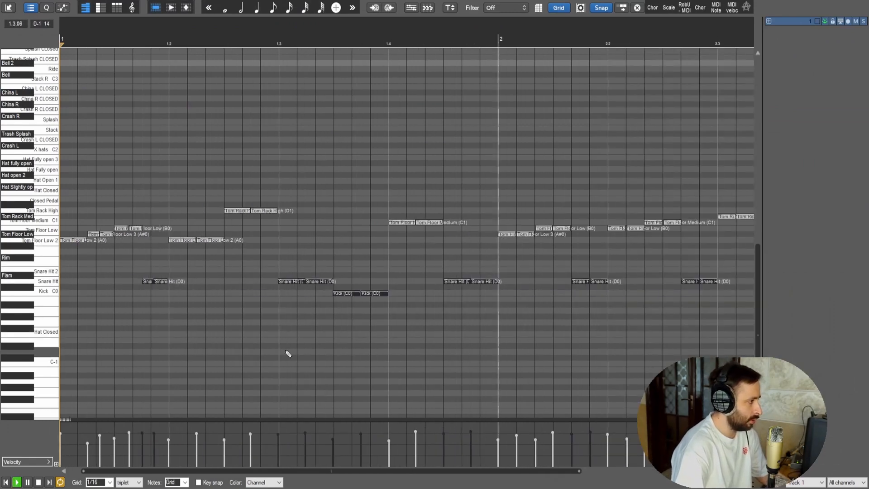
scroll(307, 345, "down", 2)
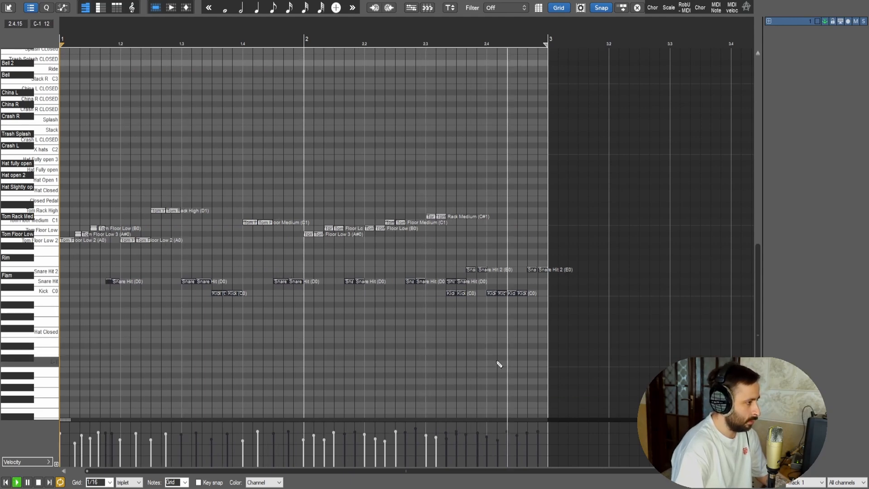
key("space")
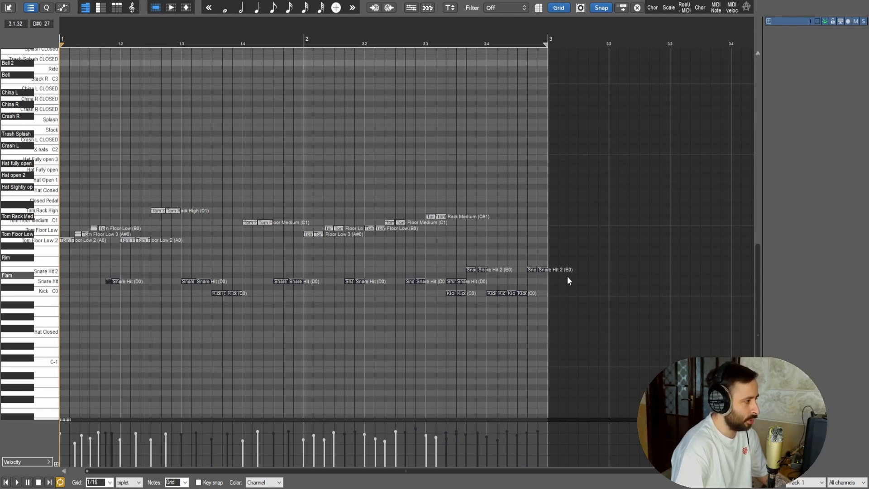
Unmute the kick and snare notes and return to the arrangement
left_click_drag(561, 286, 80, 262)
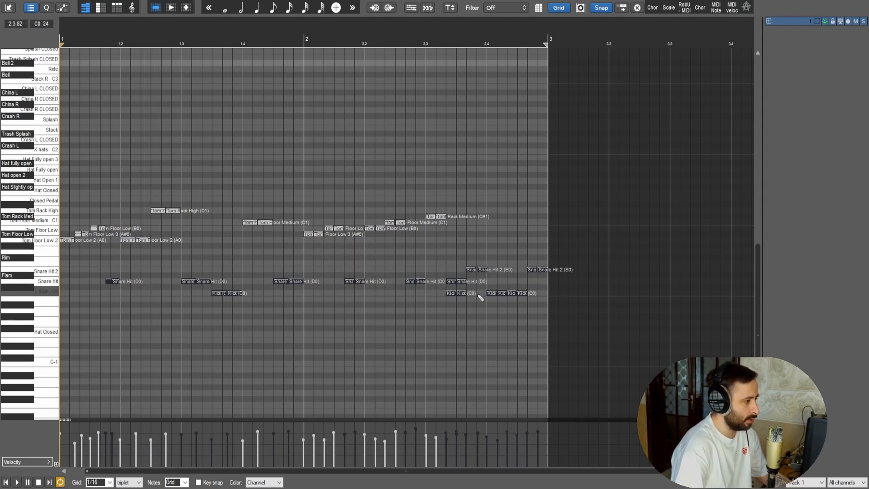
left_click_drag(479, 383, 566, 370)
mouse_move(572, 348)
left_mouse_down()
mouse_move(414, 309)
mouse_move(185, 293)
left_mouse_up()
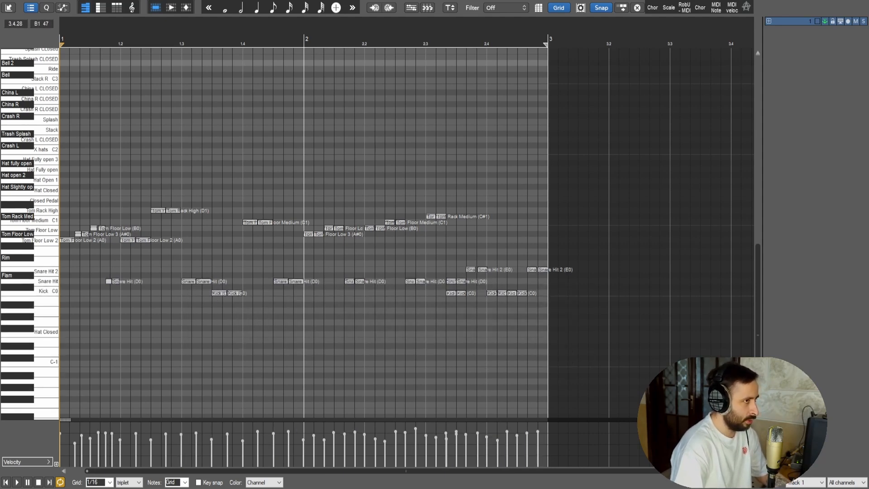
key("Escape")
scroll(204, 184, "up", 2)
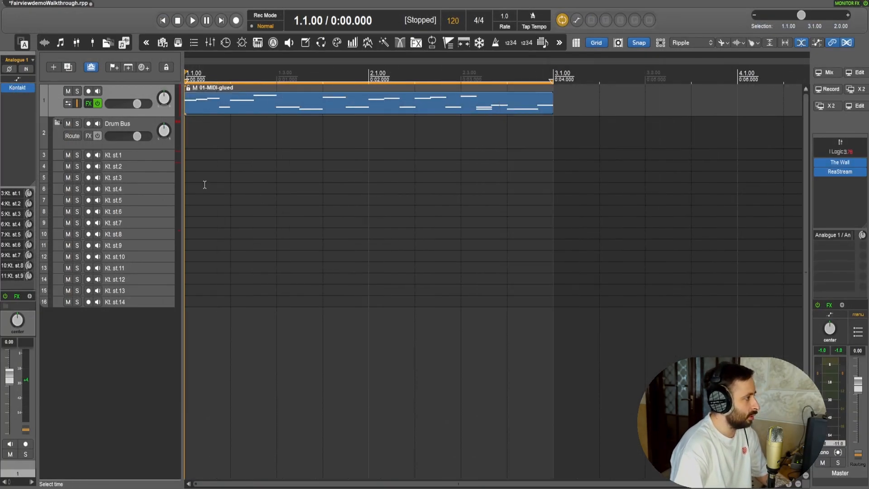
Reopen Kontakt from the first track and check the Fairview kit's main mixer and bleed controls
left_click(14, 87)
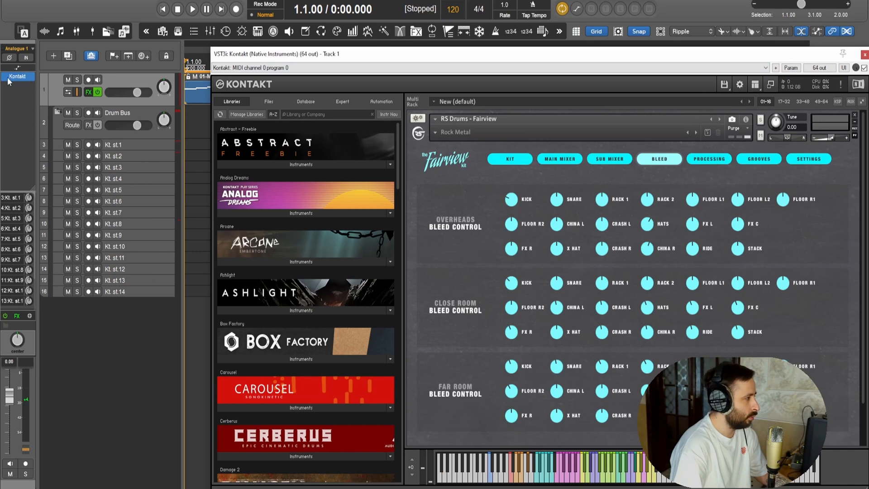
left_click(561, 160)
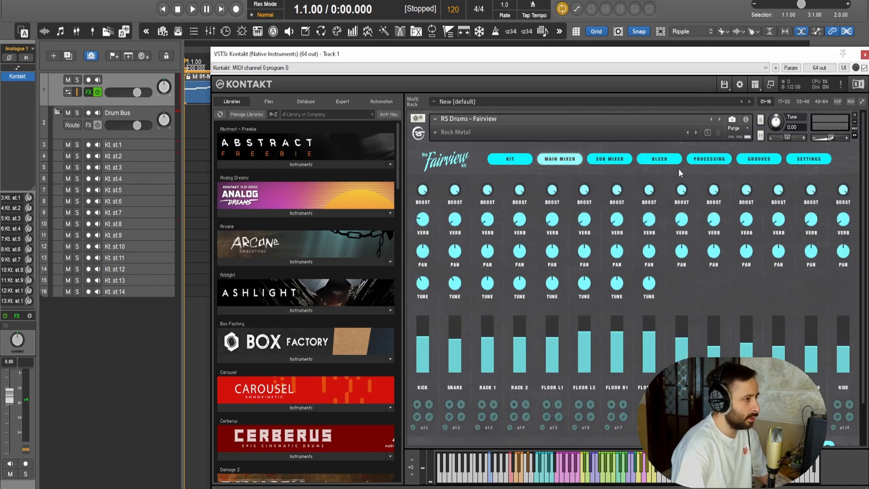
left_click(700, 160)
left_click(660, 160)
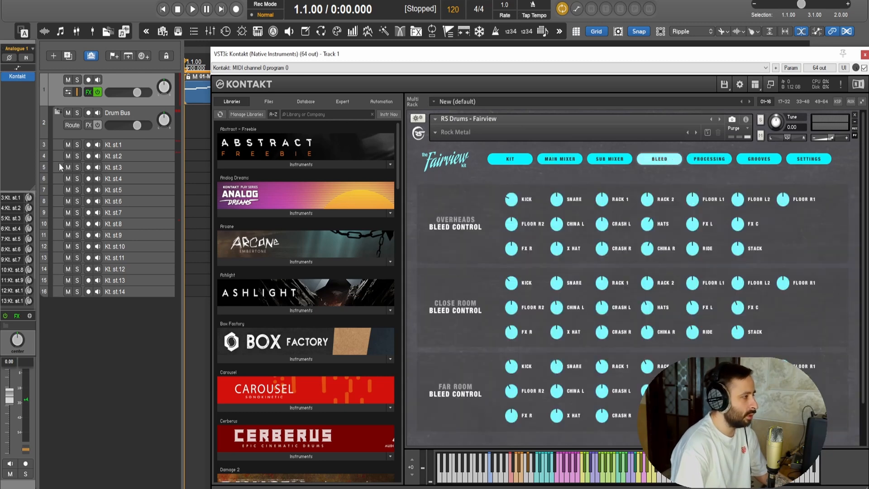
Audition Kt. st.9 in solo and raise the overheads bleed of both racks and all floor toms, with Floor L2 about 6 dB
left_click(77, 236)
key("space")
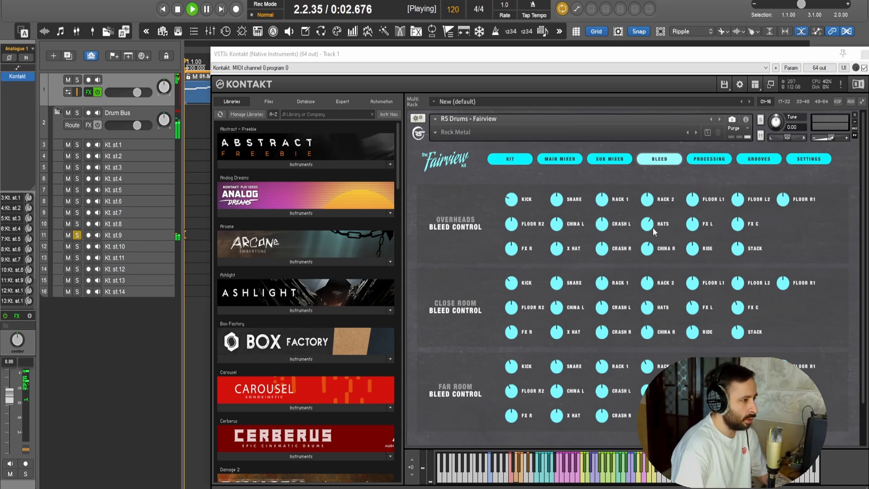
left_click_drag(509, 224, 509, 223)
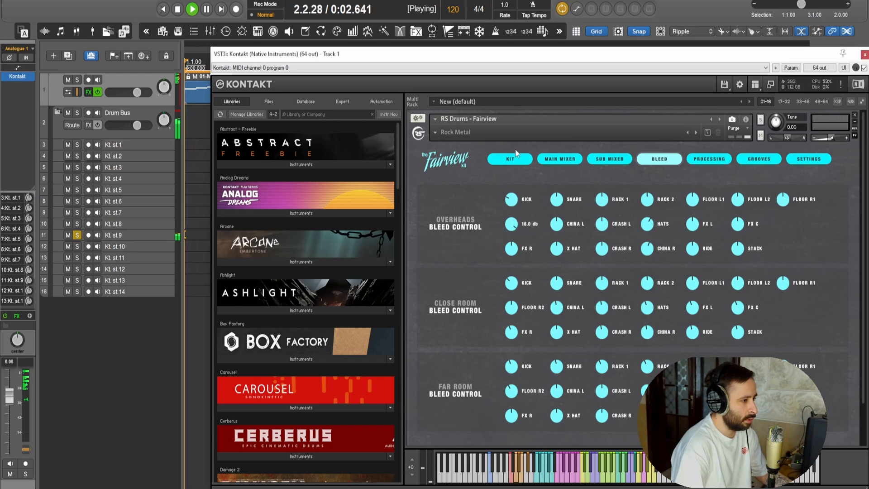
left_click(514, 228, "ctrl")
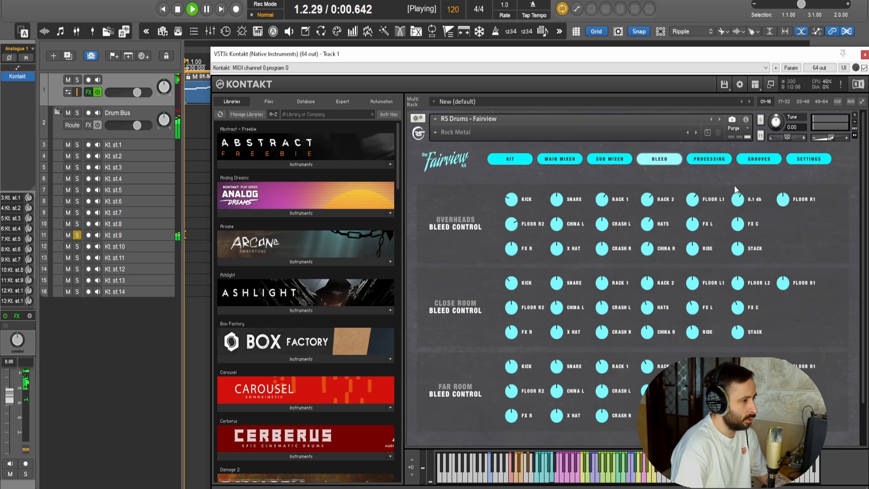
left_click_drag(785, 185, 784, 182)
left_click(562, 159)
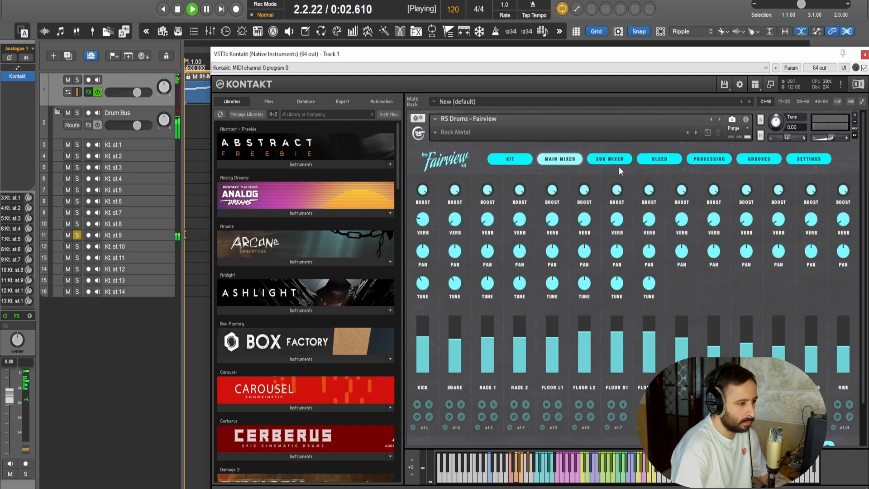
left_click(669, 162)
left_click(74, 239)
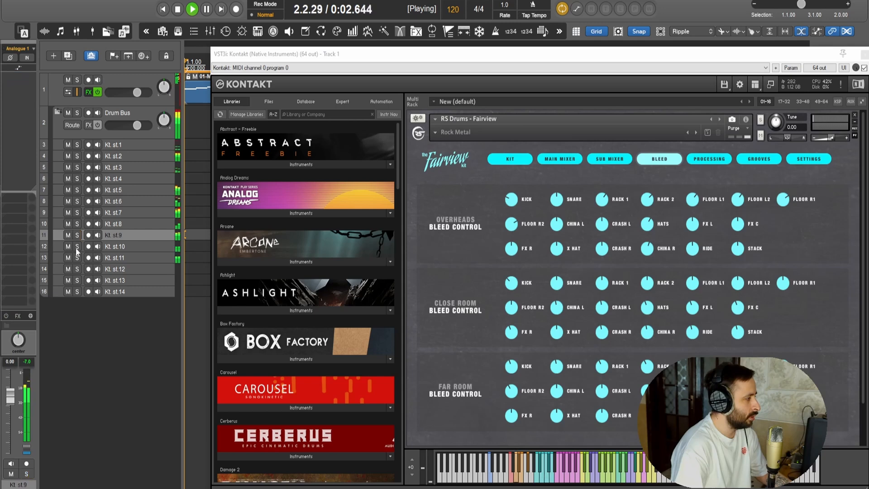
Audition Kt. st.10 in solo while raising the tom and snare bleed in the close room and adjusting the kick bleed
left_click(77, 247)
mouse_move(514, 310)
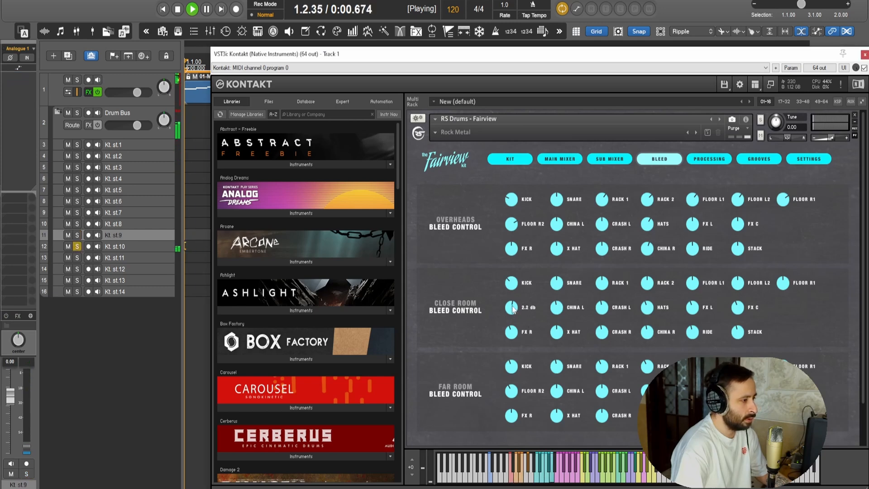
left_click_drag(607, 284, 699, 266)
left_click_drag(739, 284, 743, 267)
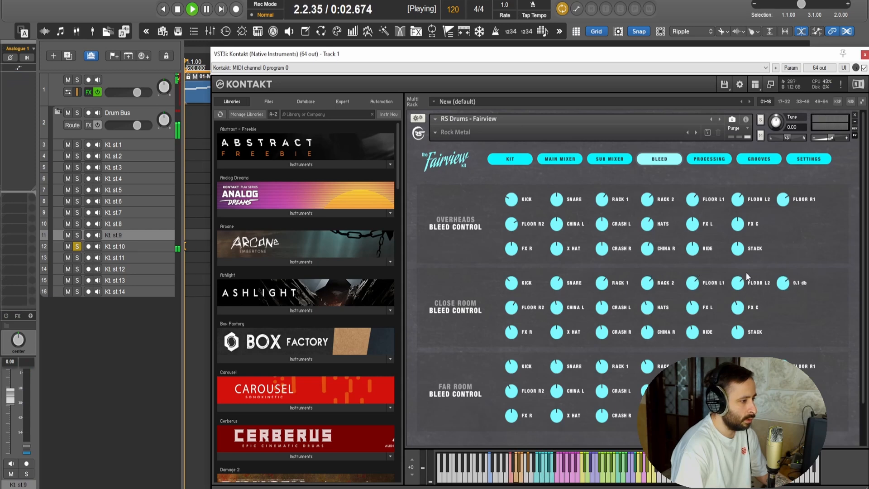
left_click_drag(557, 283, 515, 278)
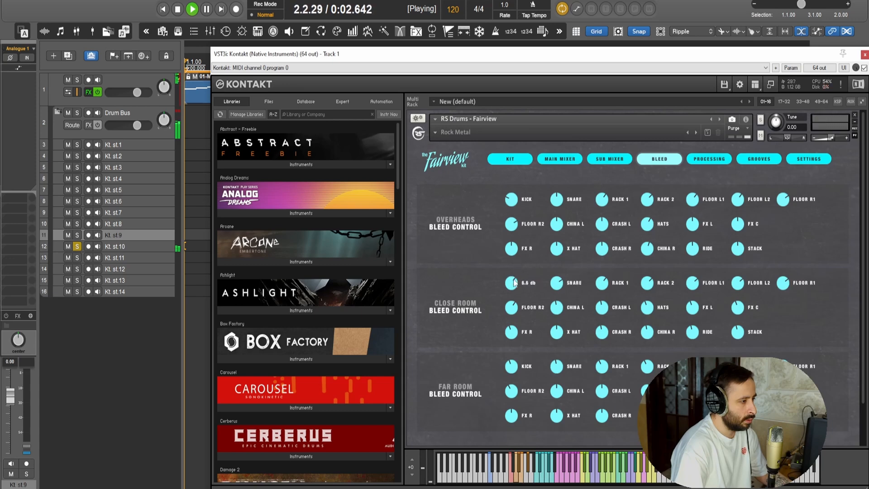
left_click(77, 247)
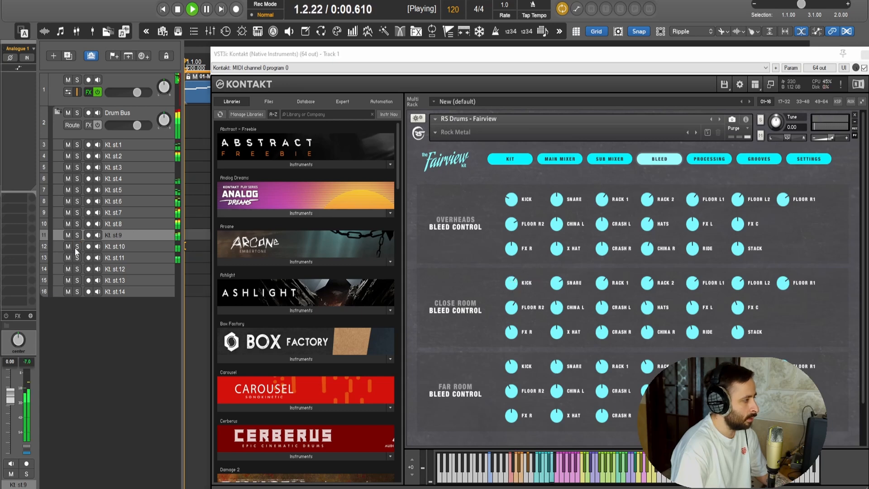
Close Kontakt, listen to the full kit playing the tom pattern, and stop playback
left_click_drag(738, 53, 637, 43)
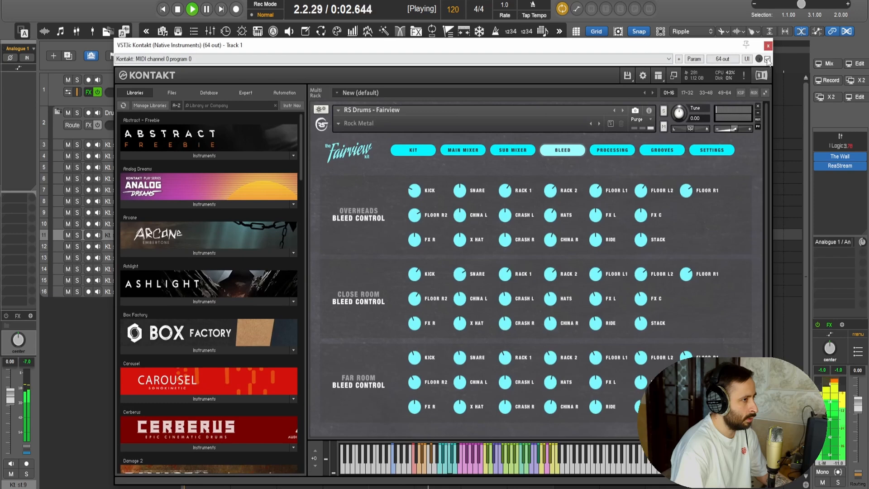
left_click(767, 43)
scroll(299, 163, "down", 3)
scroll(304, 157, "up", 2)
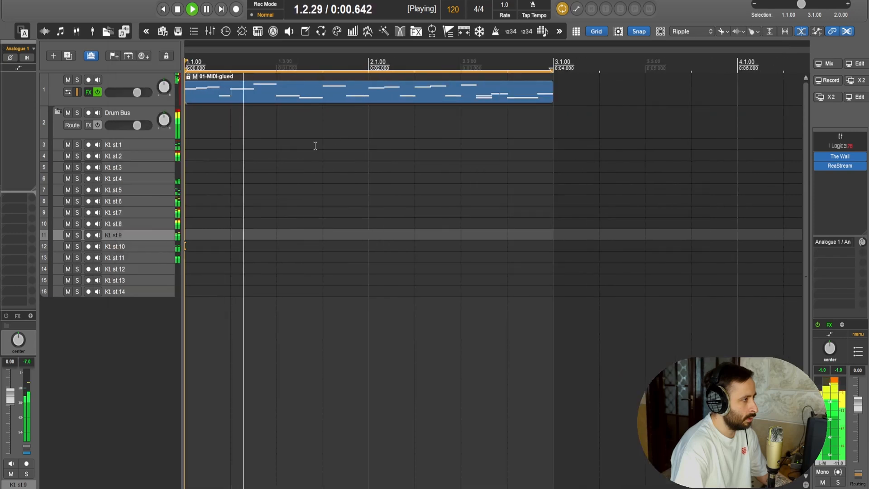
scroll(319, 152, "down", 1)
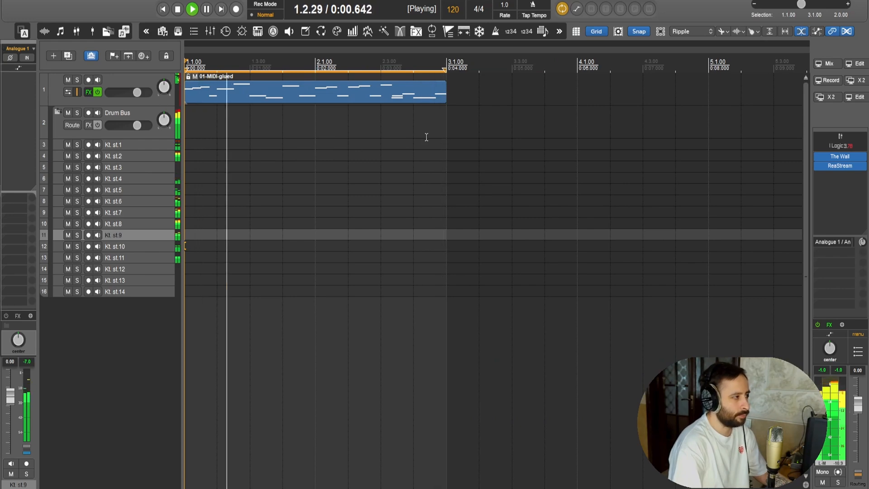
key("space")
Program a two-bar groove with kick, snare, stack, Crash L, hi-hats and bell on a straight 1/16 grid, and play it back
double_click(315, 97)
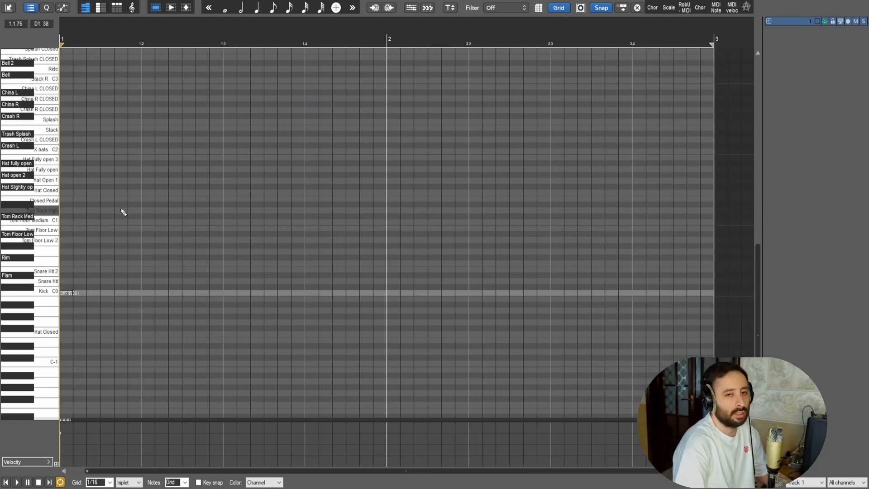
left_click_drag(142, 199, 196, 164)
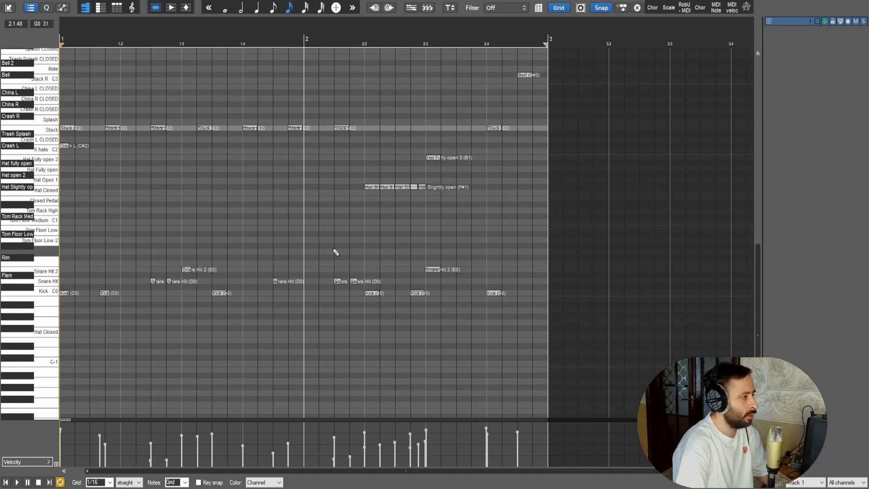
key("space")
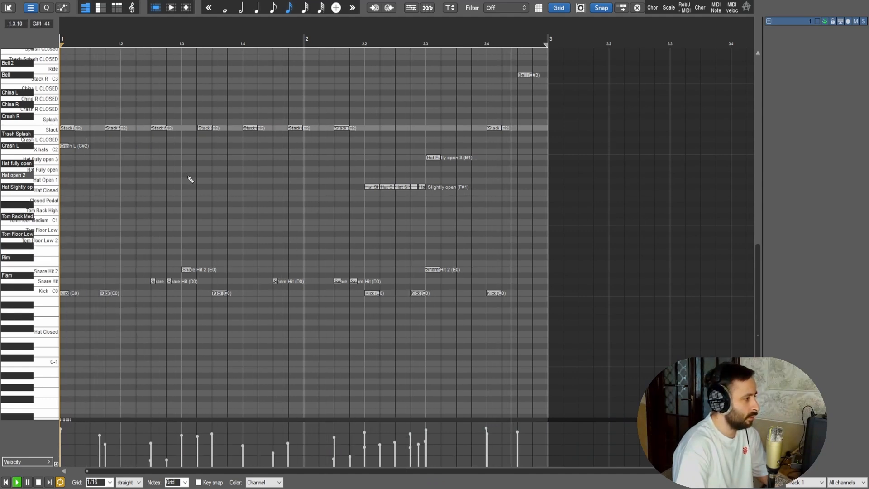
key("space")
Mute every note in the groove except the hi-hats and place the edit cursor at 2.2
left_click_drag(71, 297, 599, 260)
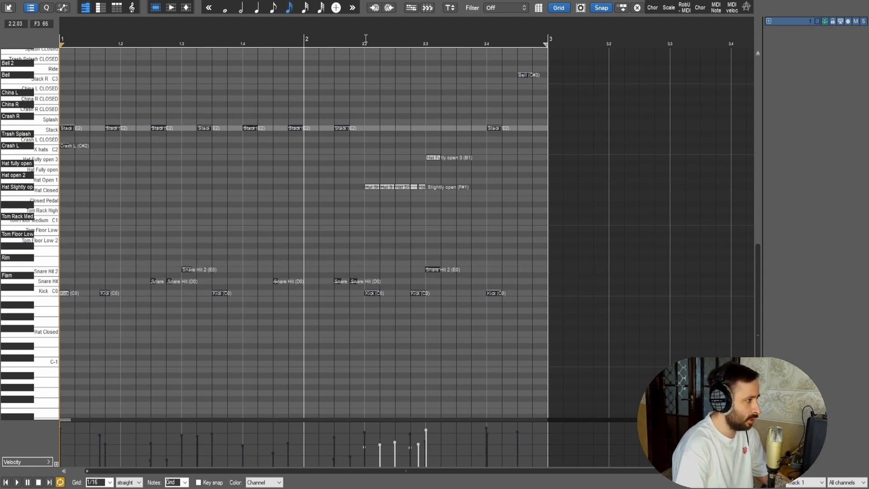
left_click(368, 63)
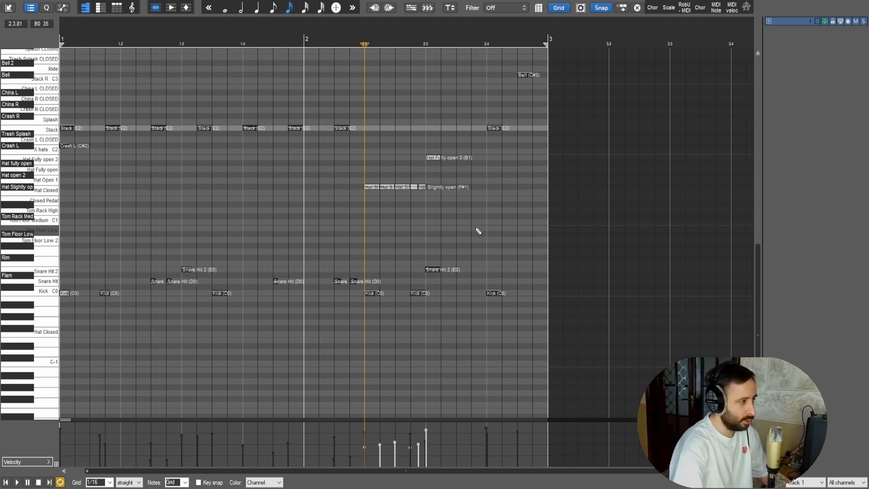
Try the second hi-hat note as Hat open 2, audition it, and move it back to Hat Slightly open
left_click(389, 176)
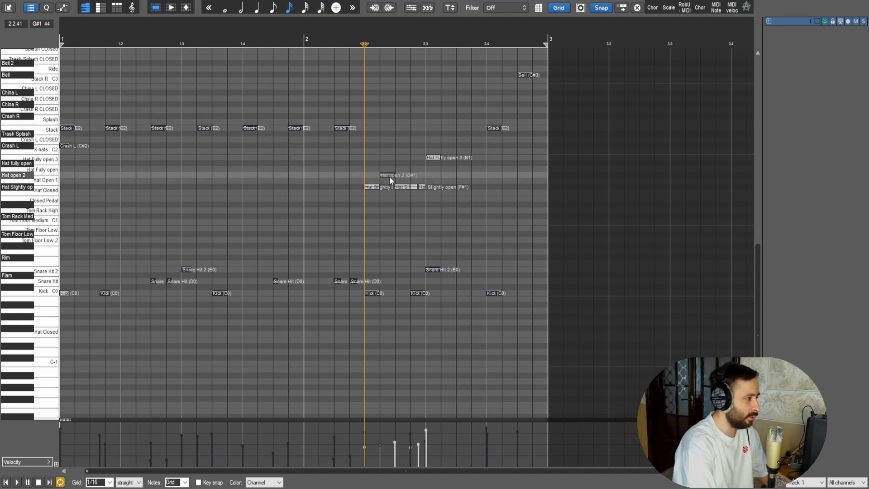
key("space")
key("space")
key("Down")
key("Down")
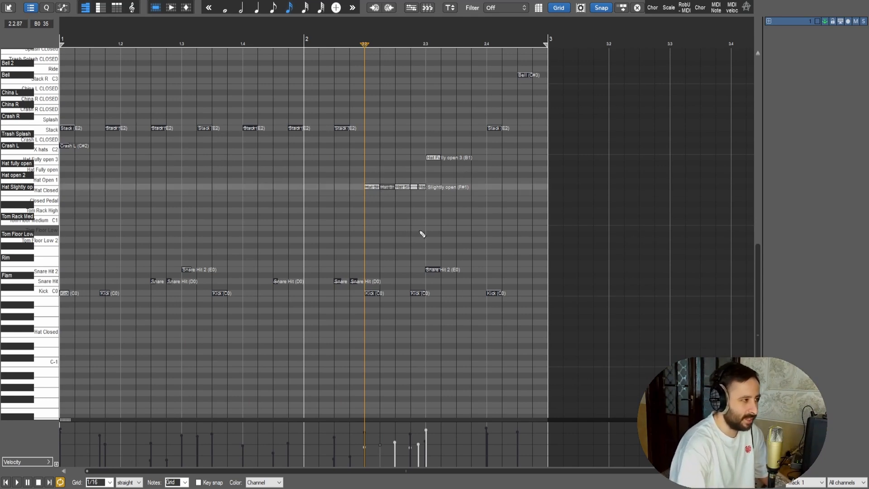
Unmute the first seven Stack notes and play the pattern from the start, then stop playback
left_click_drag(380, 135, 58, 48)
key("alt+m")
left_click(7, 484)
key("alt+m")
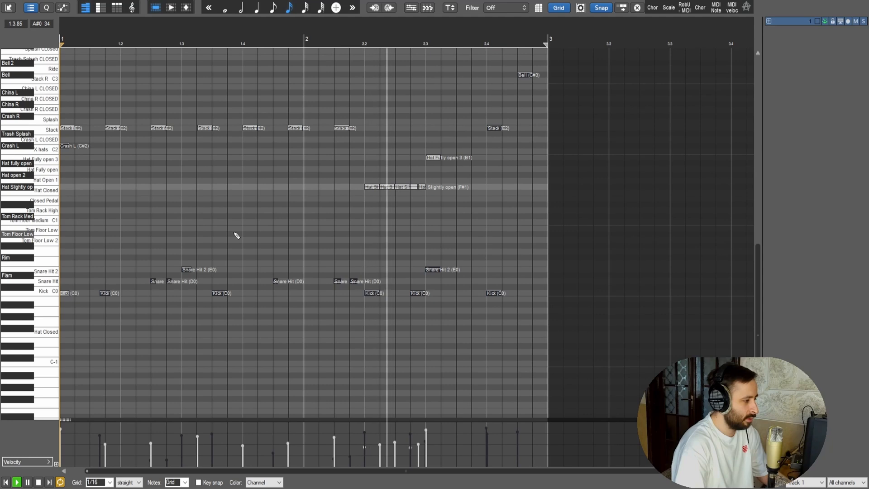
key("space")
Unmute the last Stack note and the Bell note near the end of bar 2, and audition the cymbals with the hi-hats
left_click_drag(491, 141, 545, 107)
right_click(524, 165)
key("Escape")
key("space")
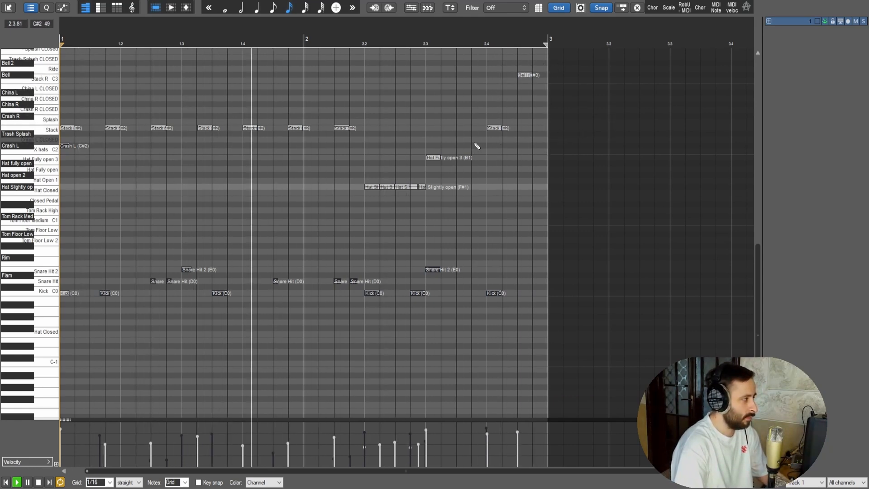
key("space")
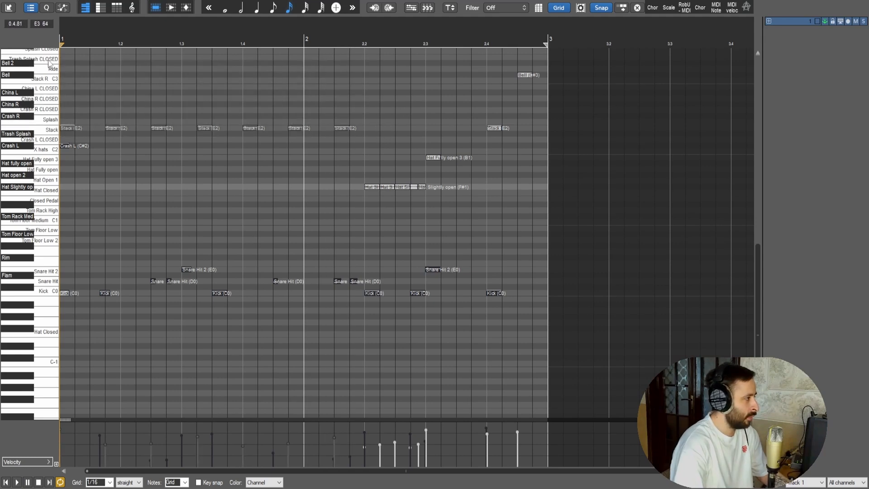
Move the first seven Stack notes to Splash and audition them, and repeat the audition with them on China R
key("Up")
key("space")
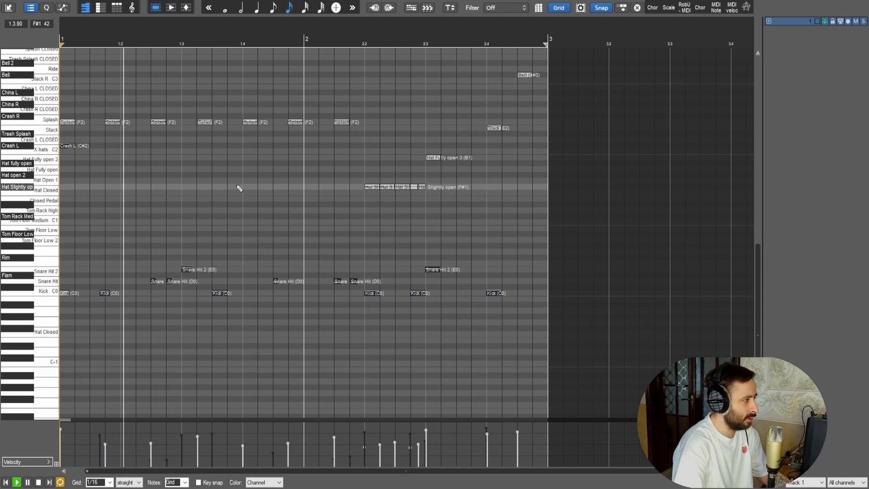
left_click_drag(368, 126, 59, 106)
key("space")
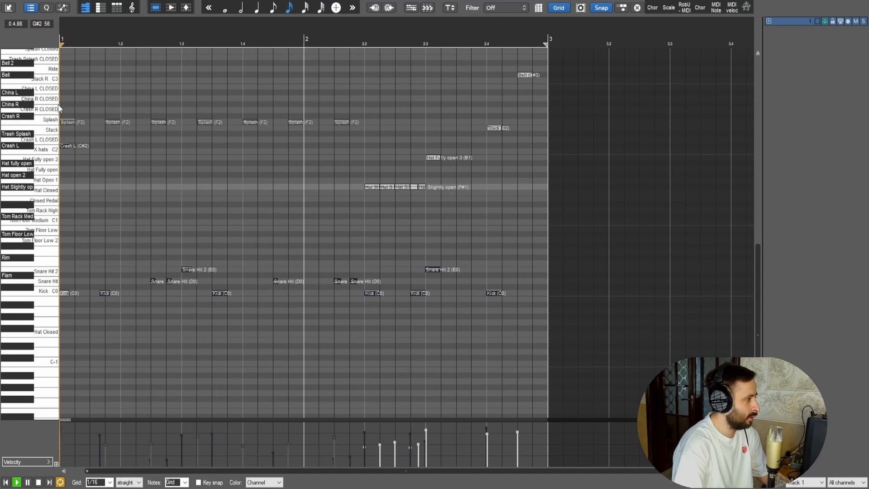
key("Up")
key("Up")
key("Up")
key("space")
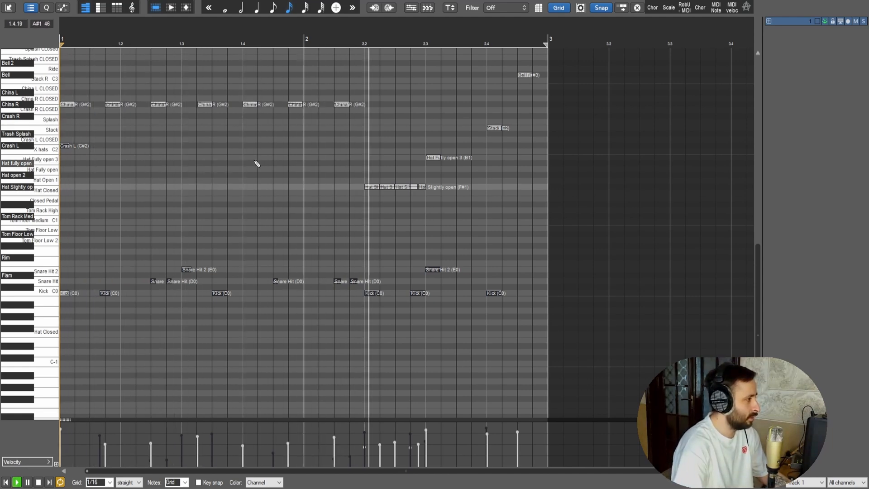
Move the seven China R notes to China L, listen to the pattern, and stop playback
left_click_drag(388, 115, 2, 89)
key("Up")
key("Up")
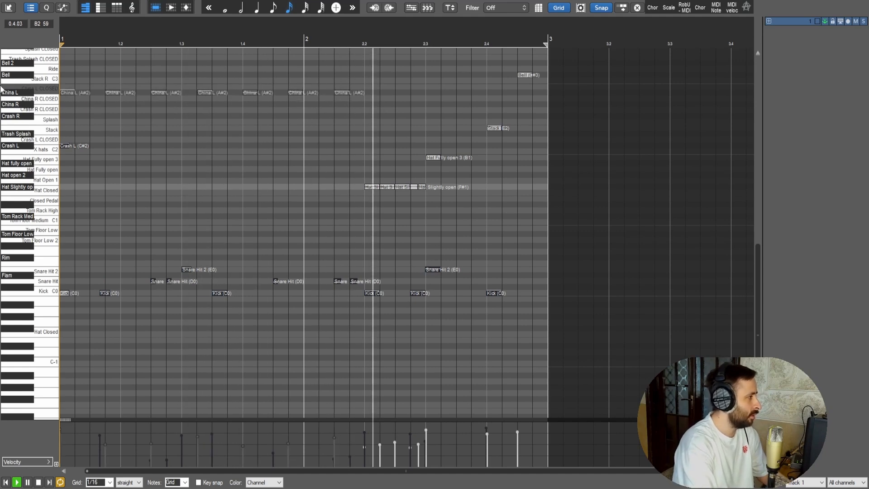
left_click(260, 134)
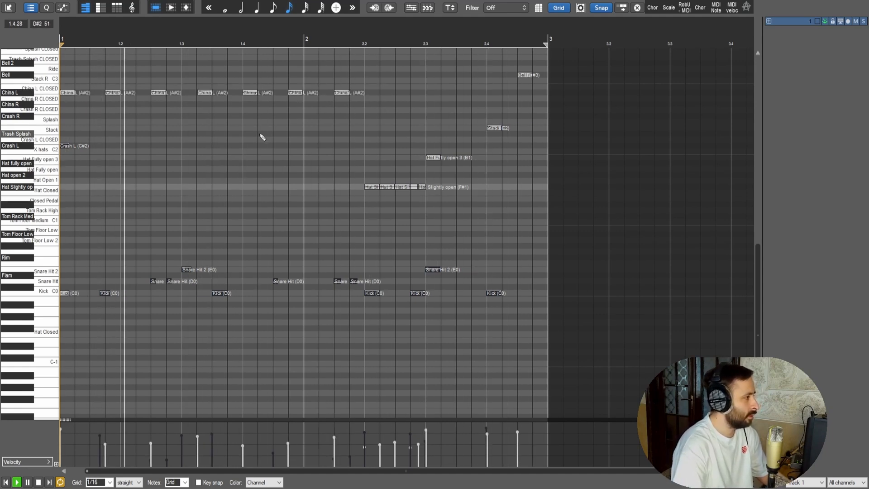
key("space")
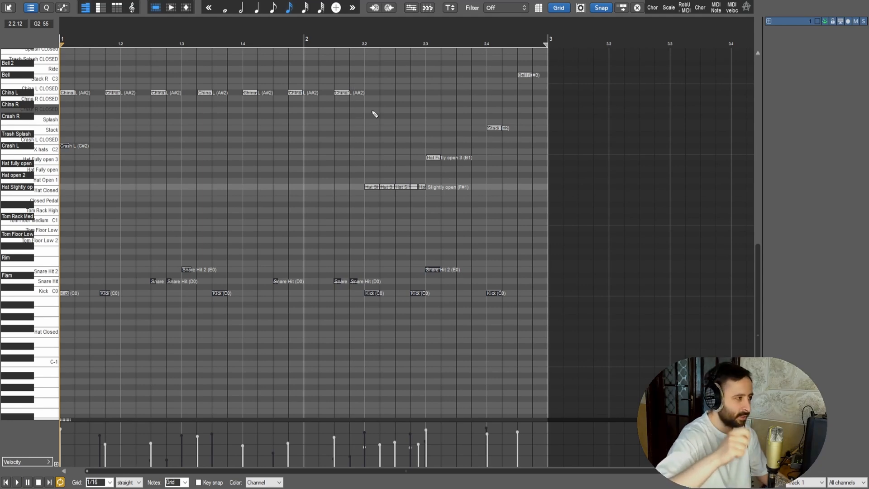
Move the seven China L notes to Stack R and play the pattern
left_click_drag(372, 111, 68, 87)
key("alt+m")
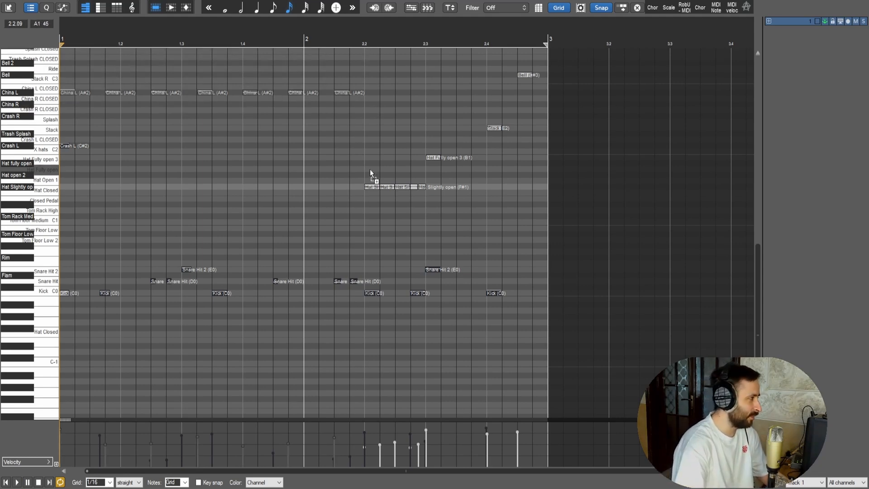
key("Up")
key("Up")
key("space")
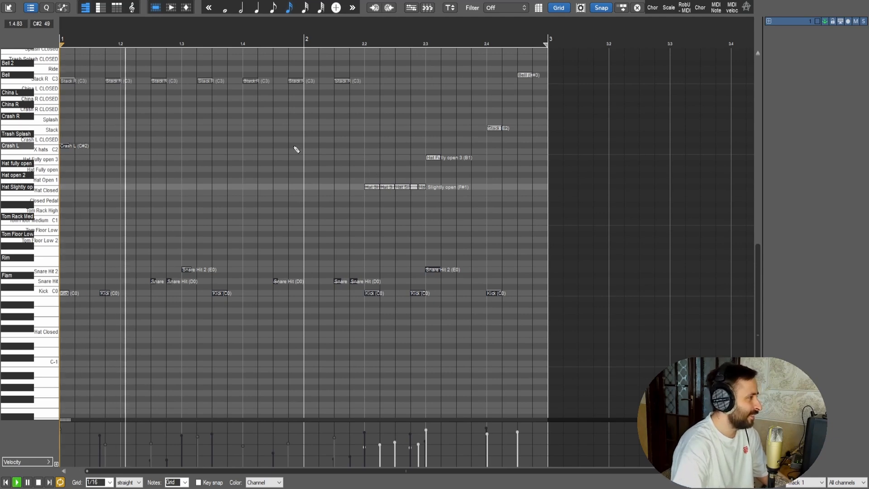
Listen to the groove with every note unmuted and close the MIDI editor
scroll(18, 140, "up", 3)
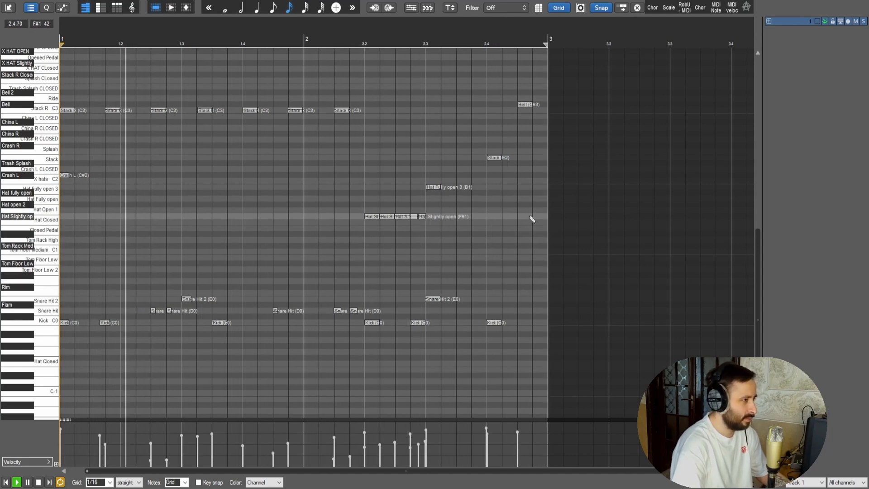
left_click(859, 2)
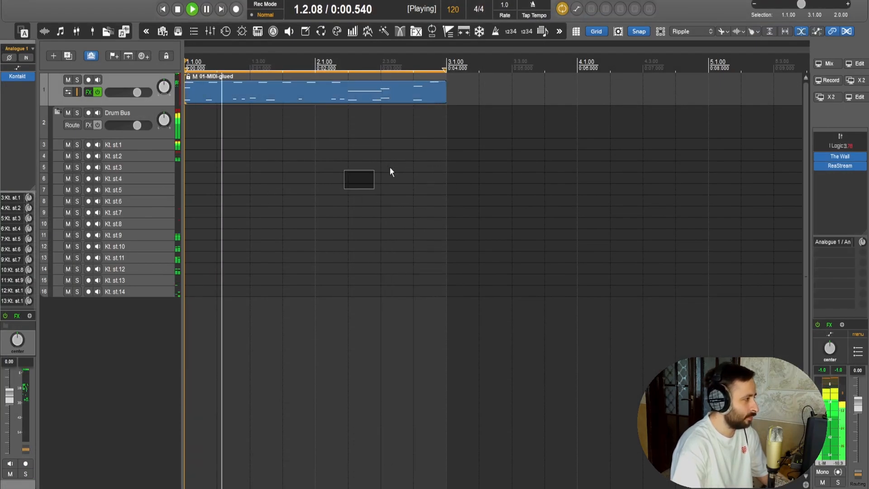
Solo tracks Kt. st.11 and Kt. st.12 in turn during playback and raise the volume of Kt. st.12 to 4.45 dB
left_click(77, 258)
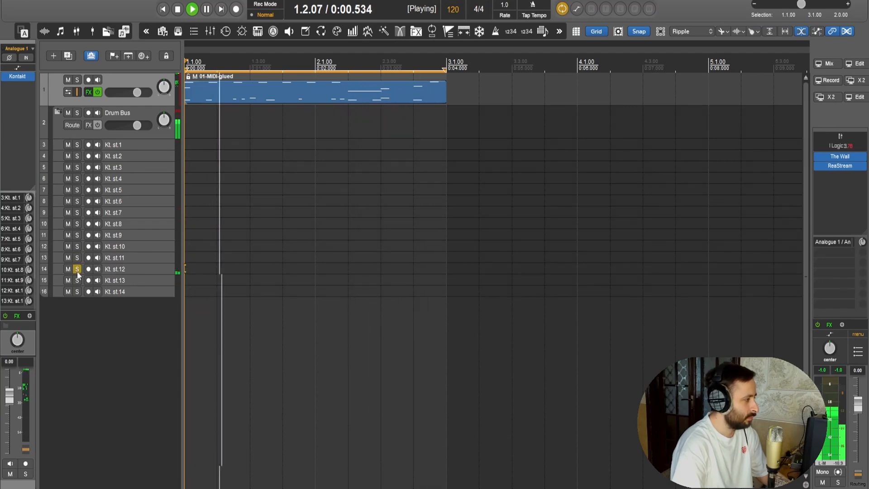
left_click(77, 270)
left_click_drag(6, 411, 11, 392)
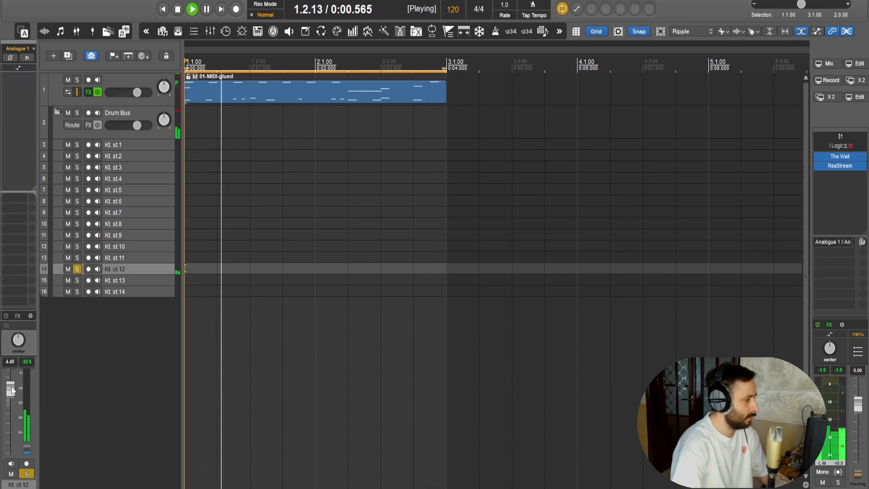
Solo track Kt. st.11, raise its volume to 2.88 dB, clear the solo to hear the full kit, and stop playback
left_click(77, 258)
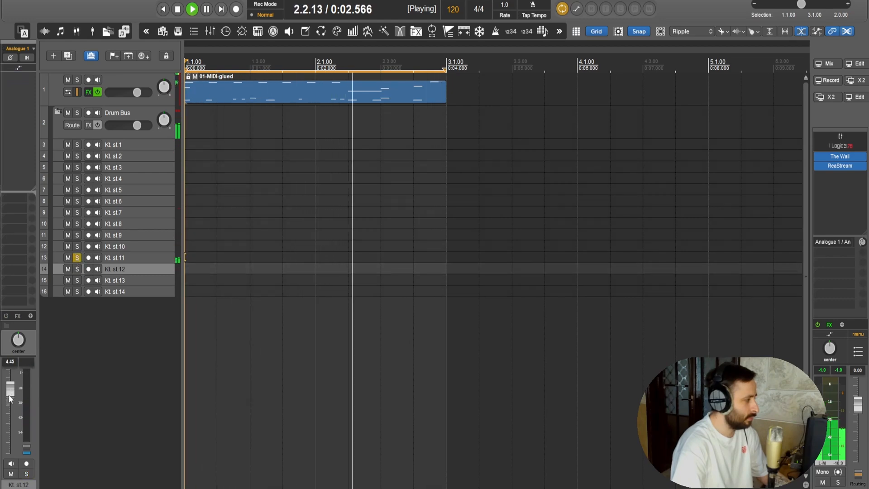
left_click(117, 257)
left_click_drag(8, 396, 9, 390)
left_click(77, 257)
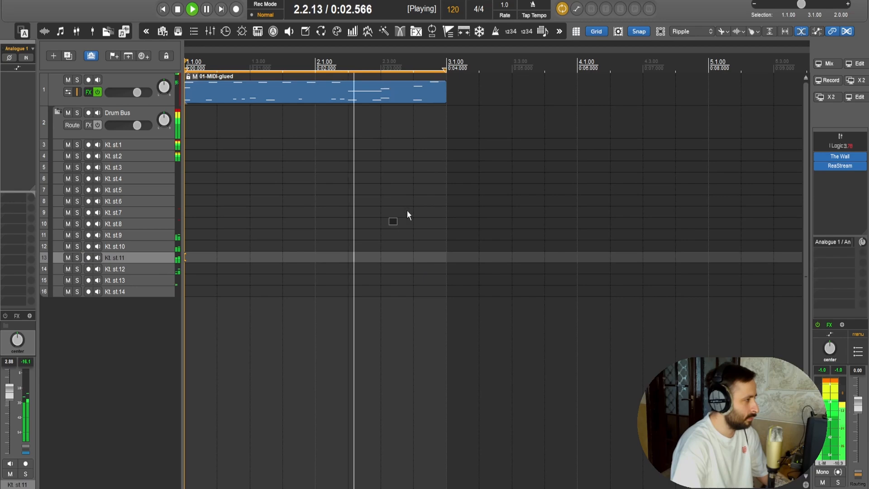
key("space")
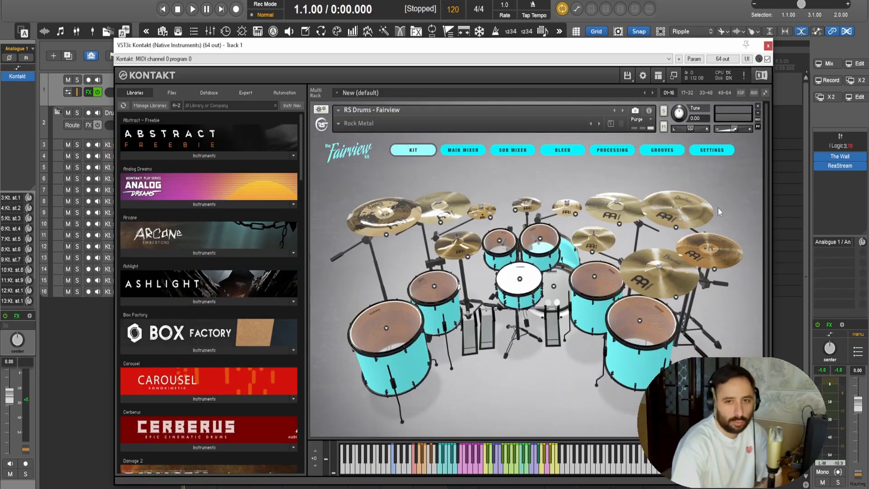